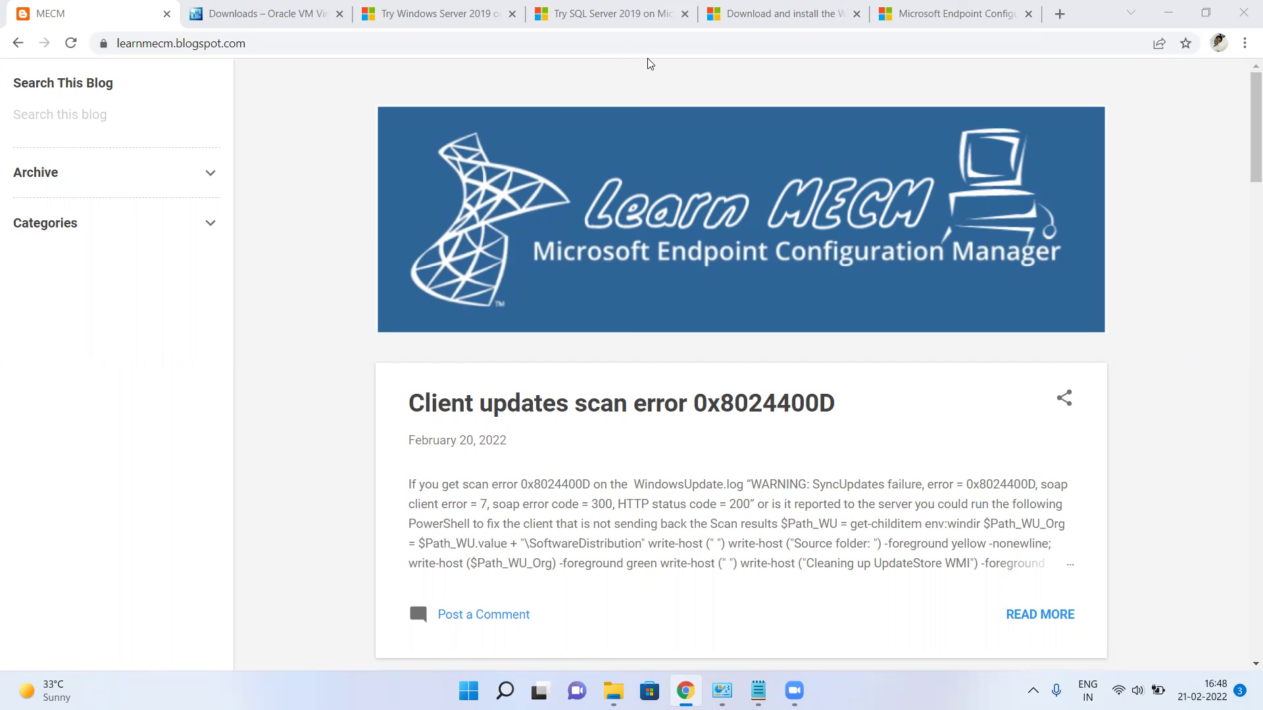
# - Start downloading the VirtualBox 6.1.32 package for Windows hosts from the VirtualBox downloads page, and cancel that download
pyautogui.click(256, 15)
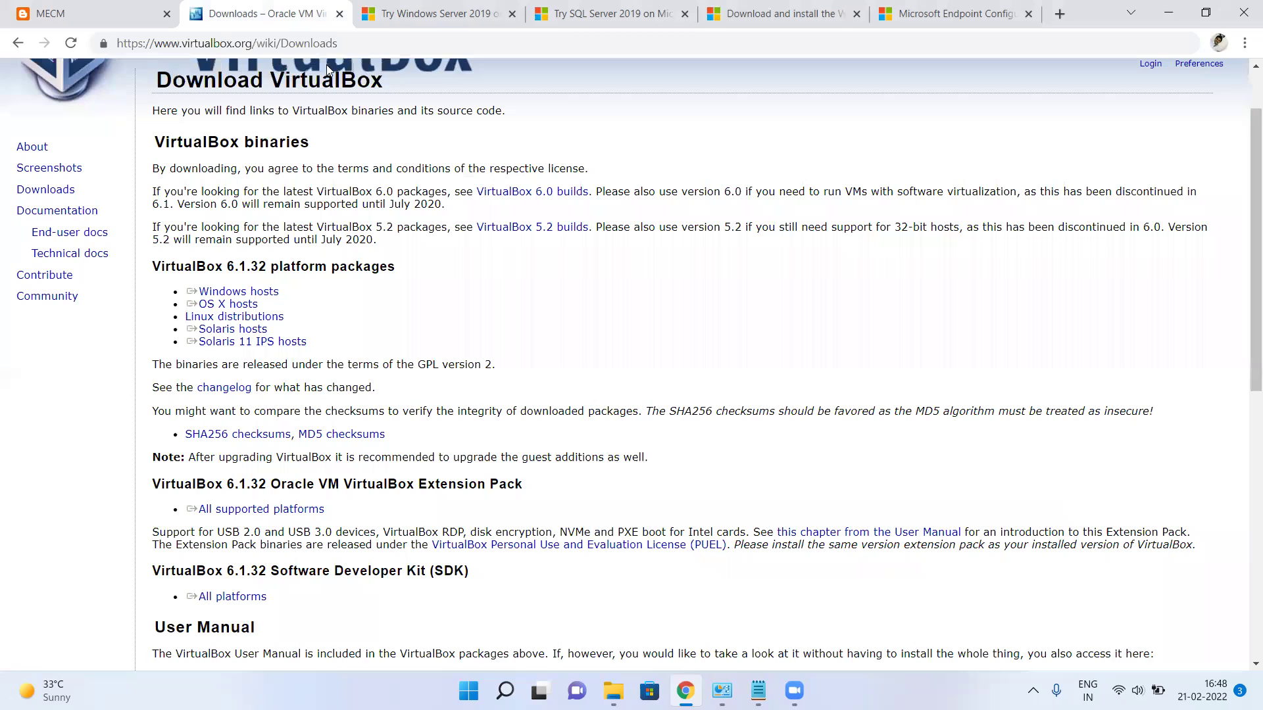
pyautogui.click(399, 45)
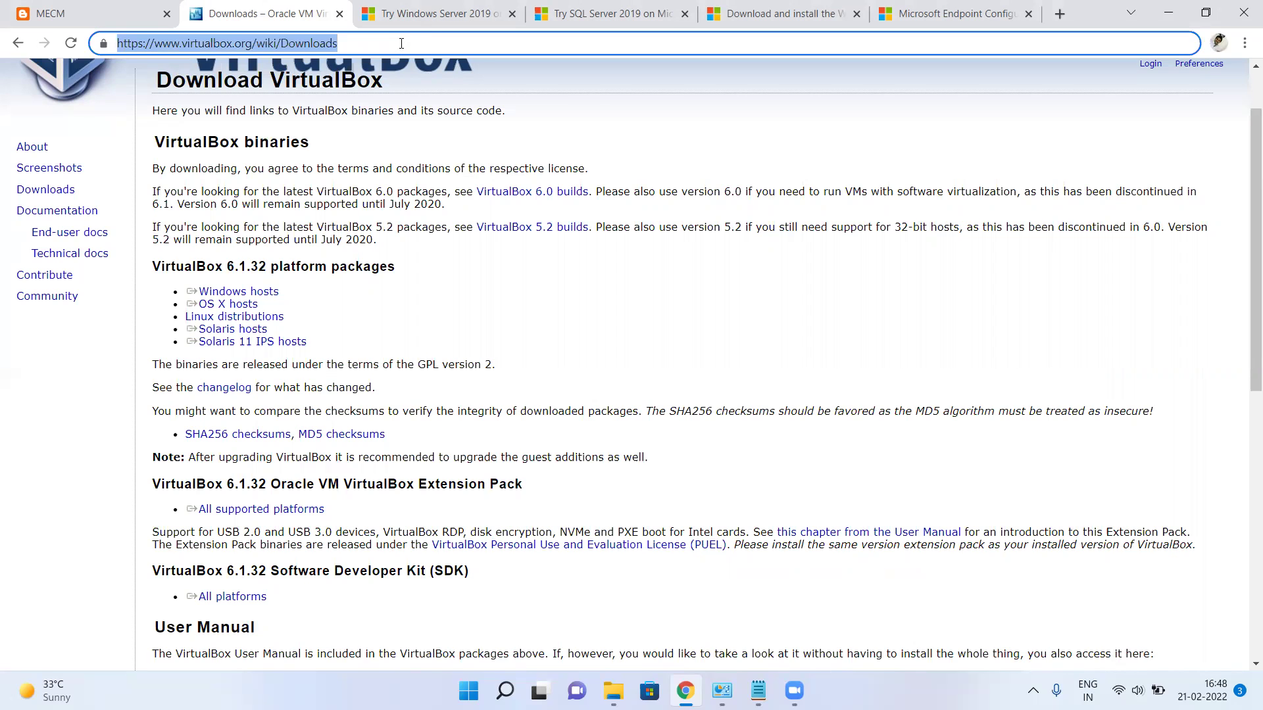
pyautogui.click(428, 322)
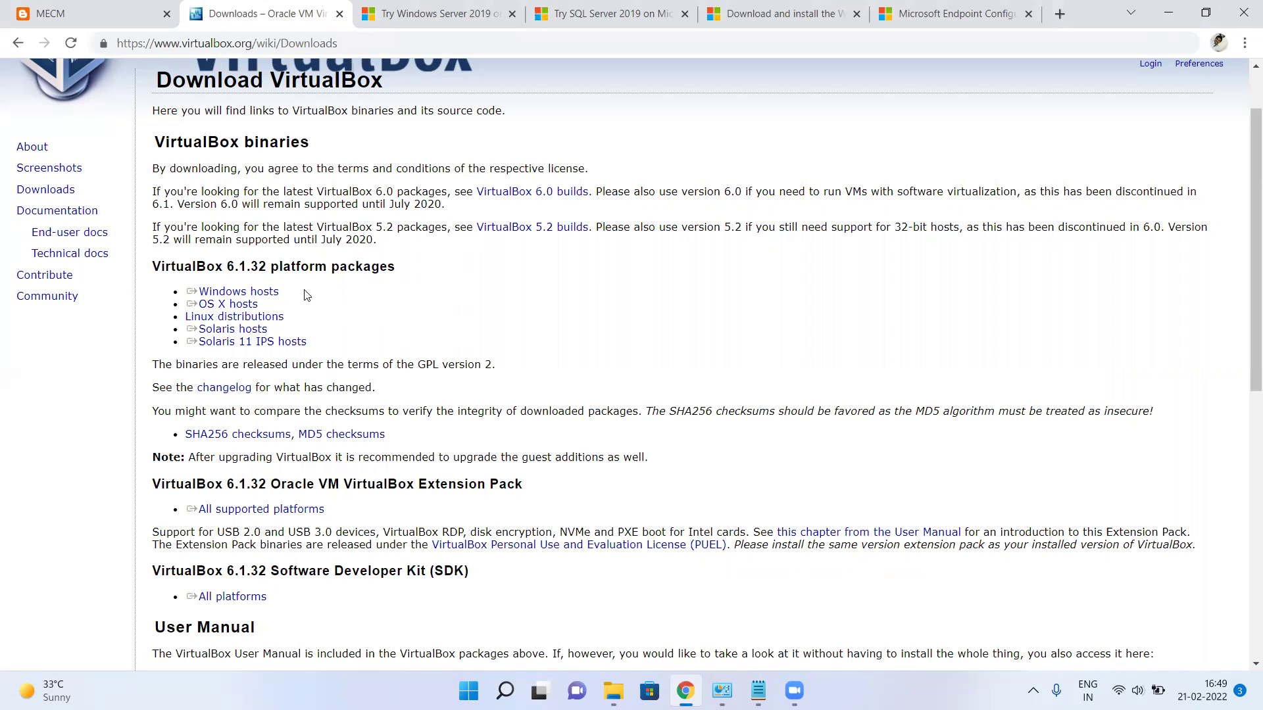
pyautogui.click(257, 292)
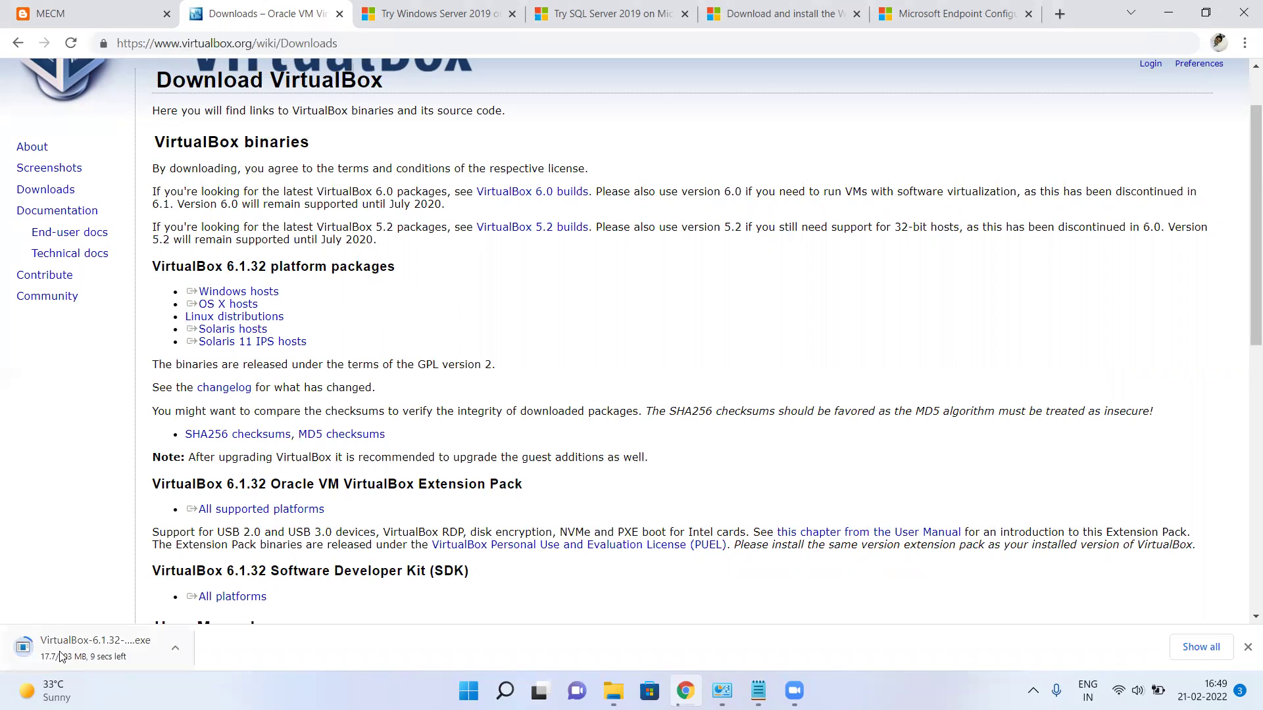
pyautogui.rightClick(98, 654)
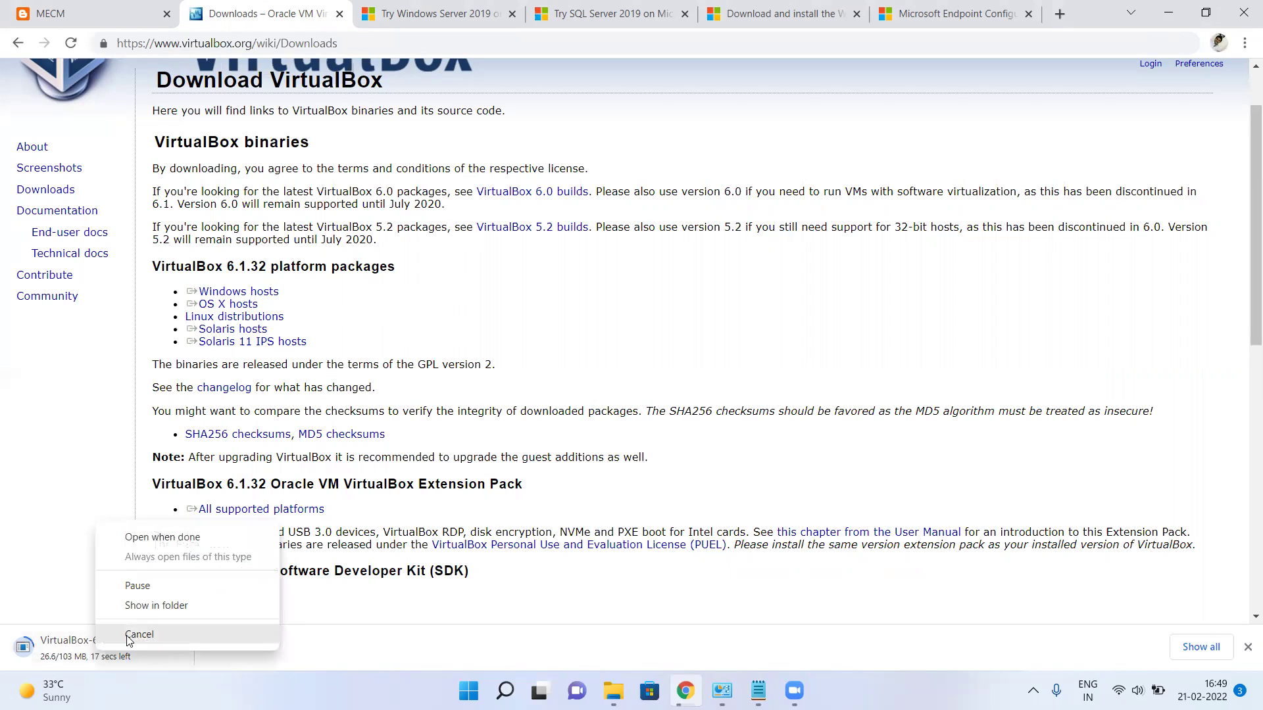
pyautogui.click(129, 636)
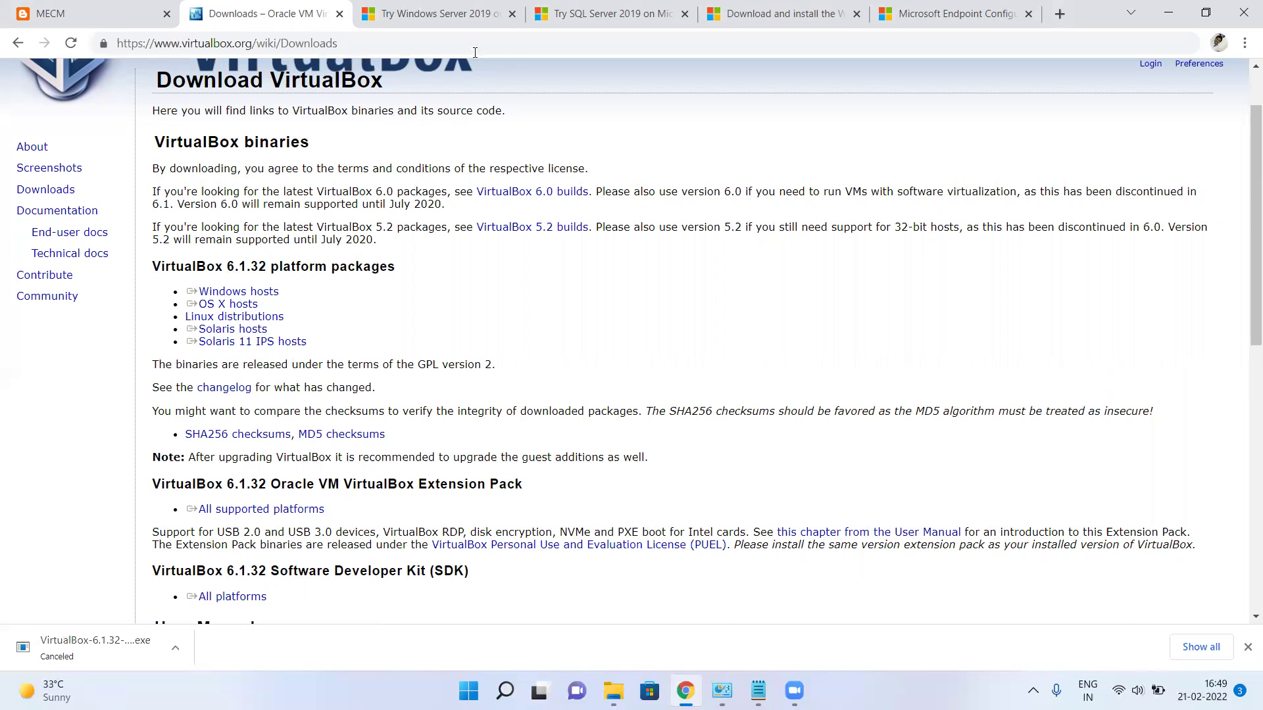
# - On the Windows Server 2019 evaluation page, continue with the ISO experience to the registration form
pyautogui.hotkey('ctrl', 'Tab')
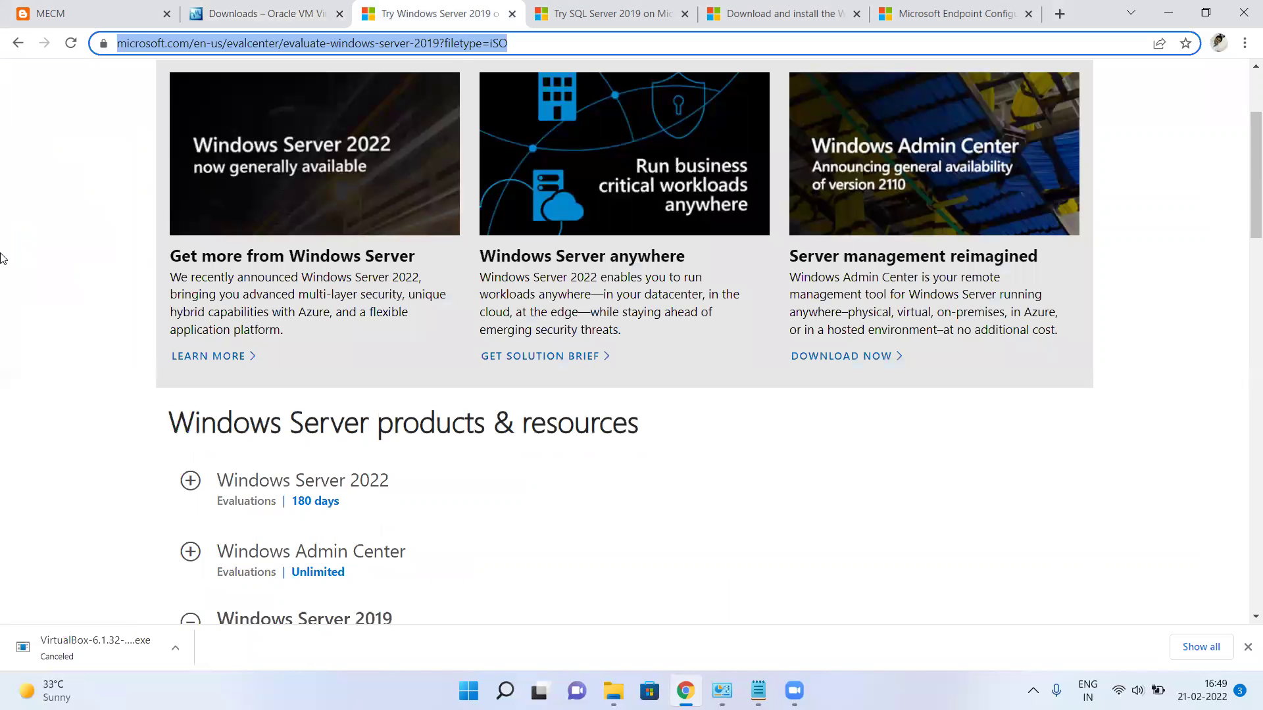
pyautogui.click(82, 257)
pyautogui.scroll(1, 82, 258)
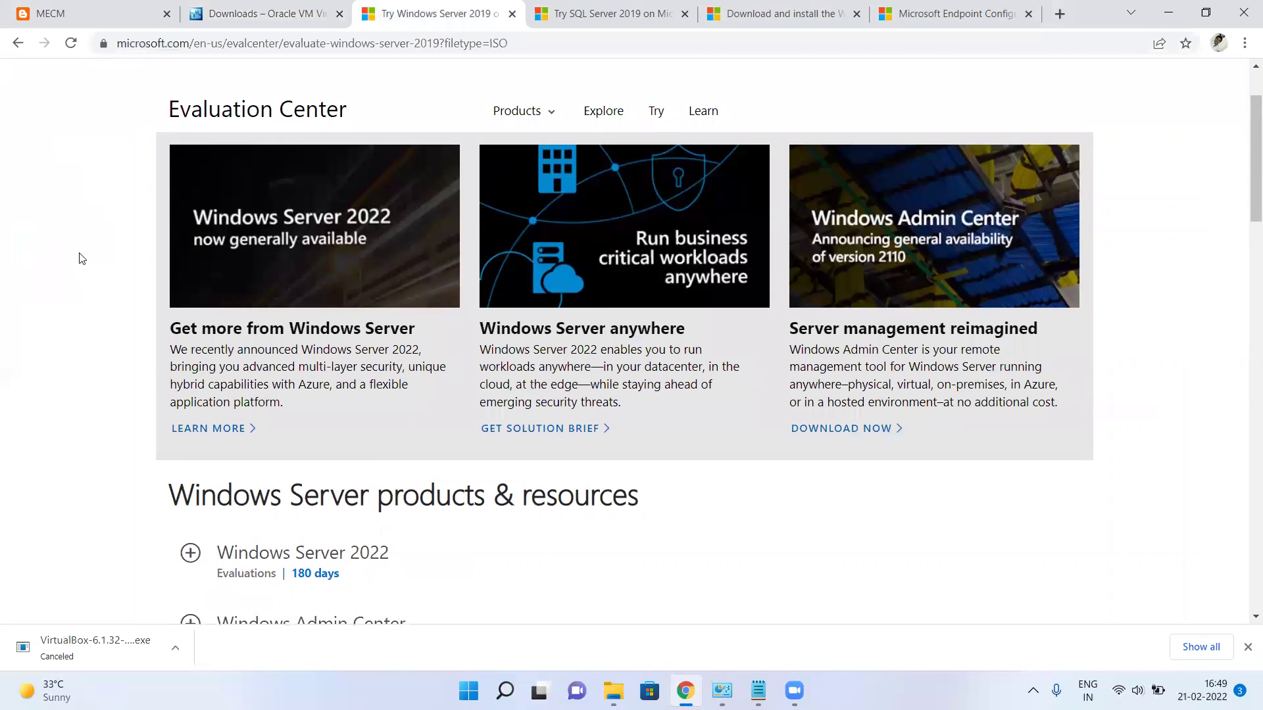
pyautogui.scroll(-2, 82, 258)
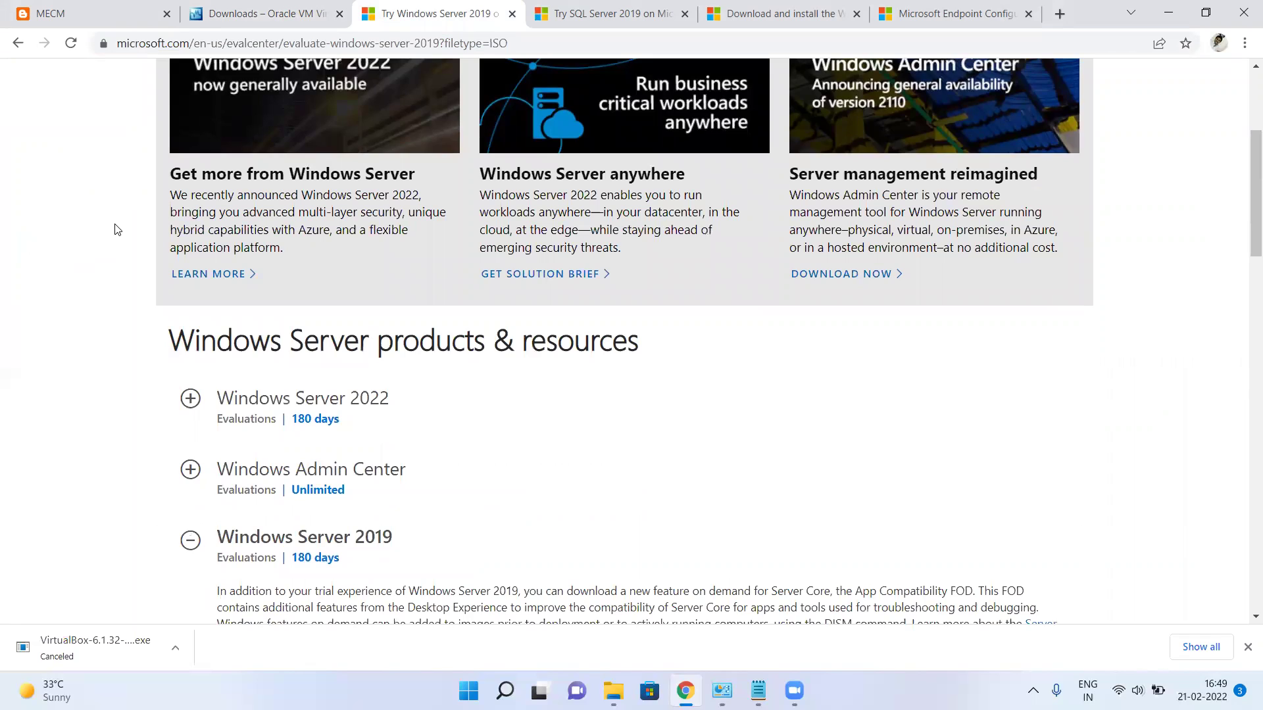
pyautogui.scroll(-2, 117, 229)
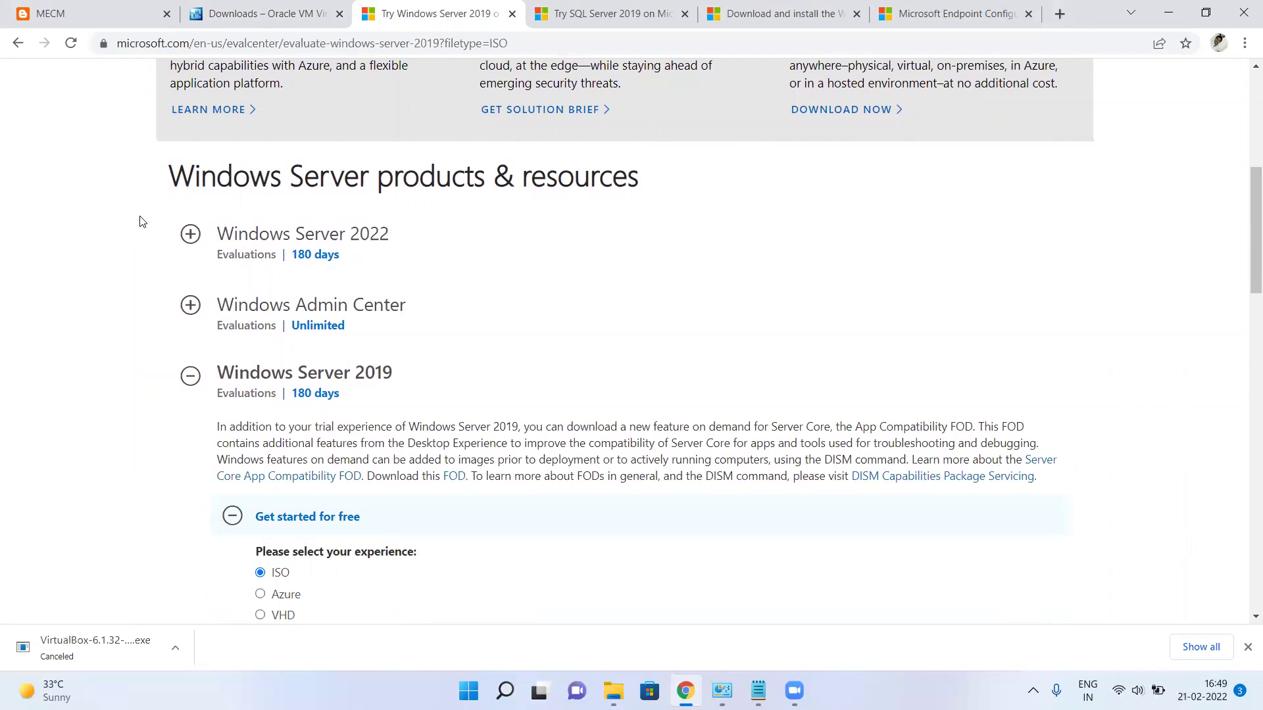
pyautogui.scroll(-1, 141, 221)
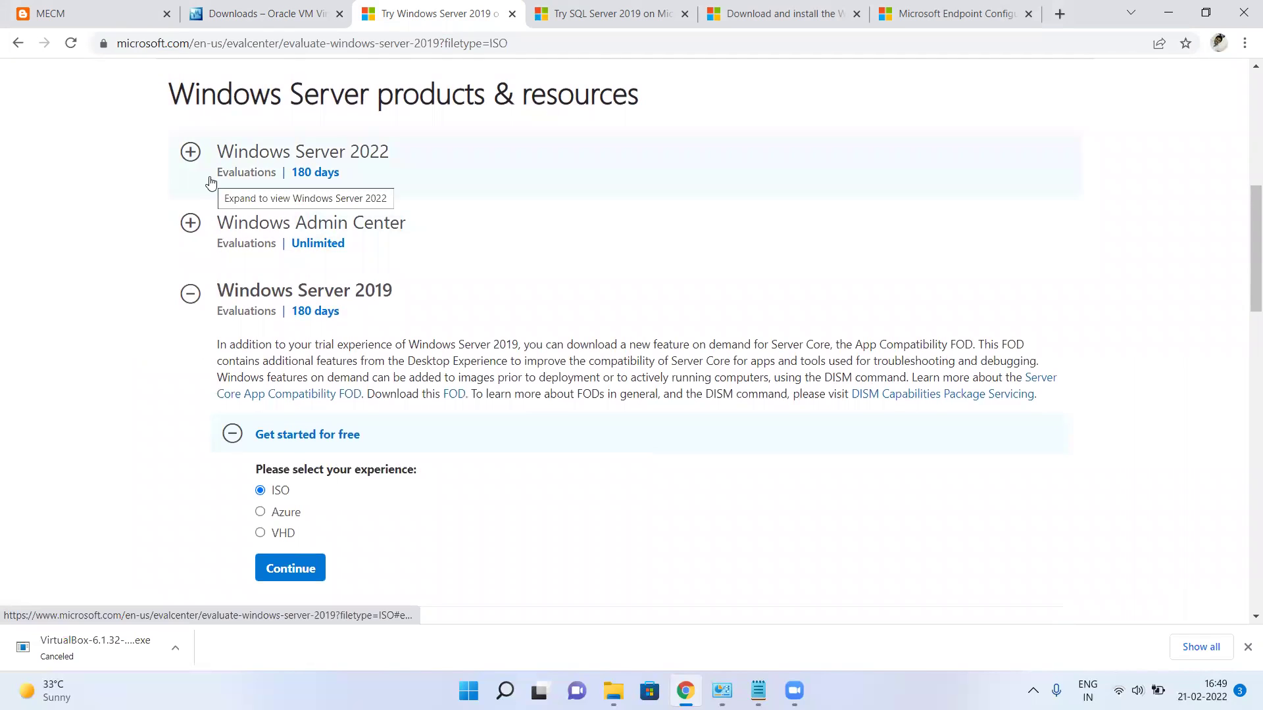
pyautogui.scroll(-1, 98, 203)
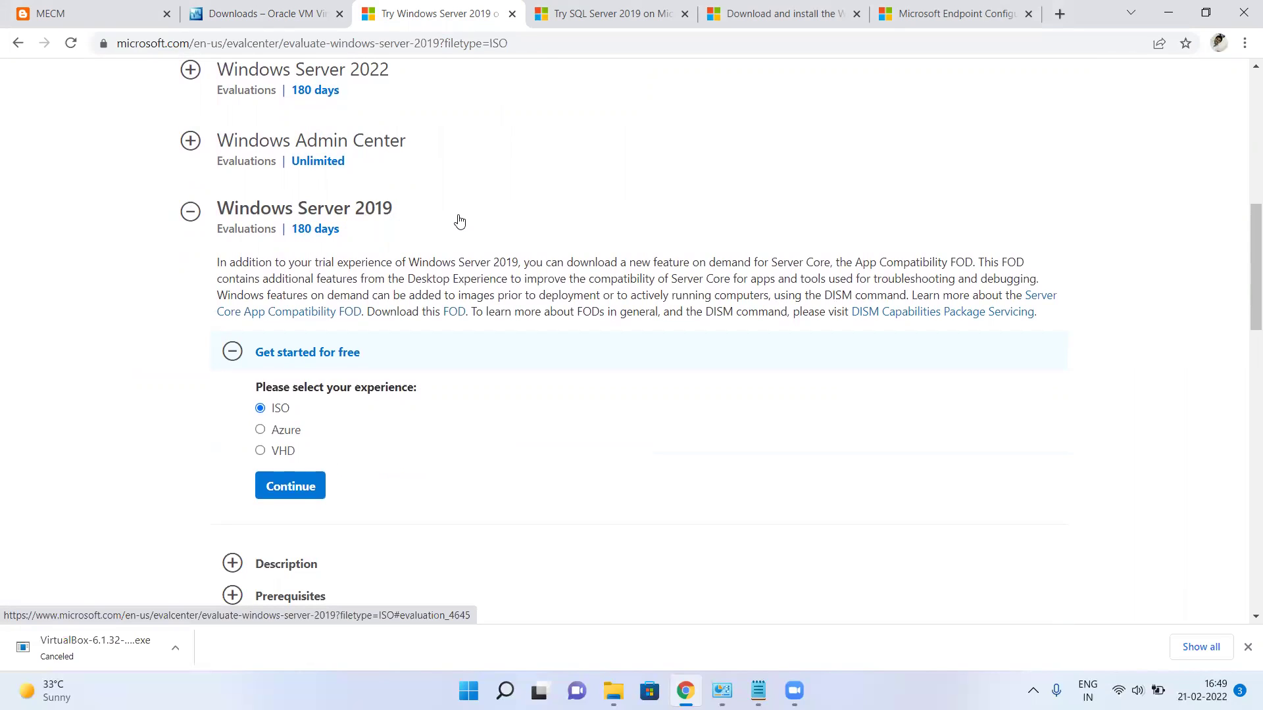
pyautogui.scroll(-1, 386, 293)
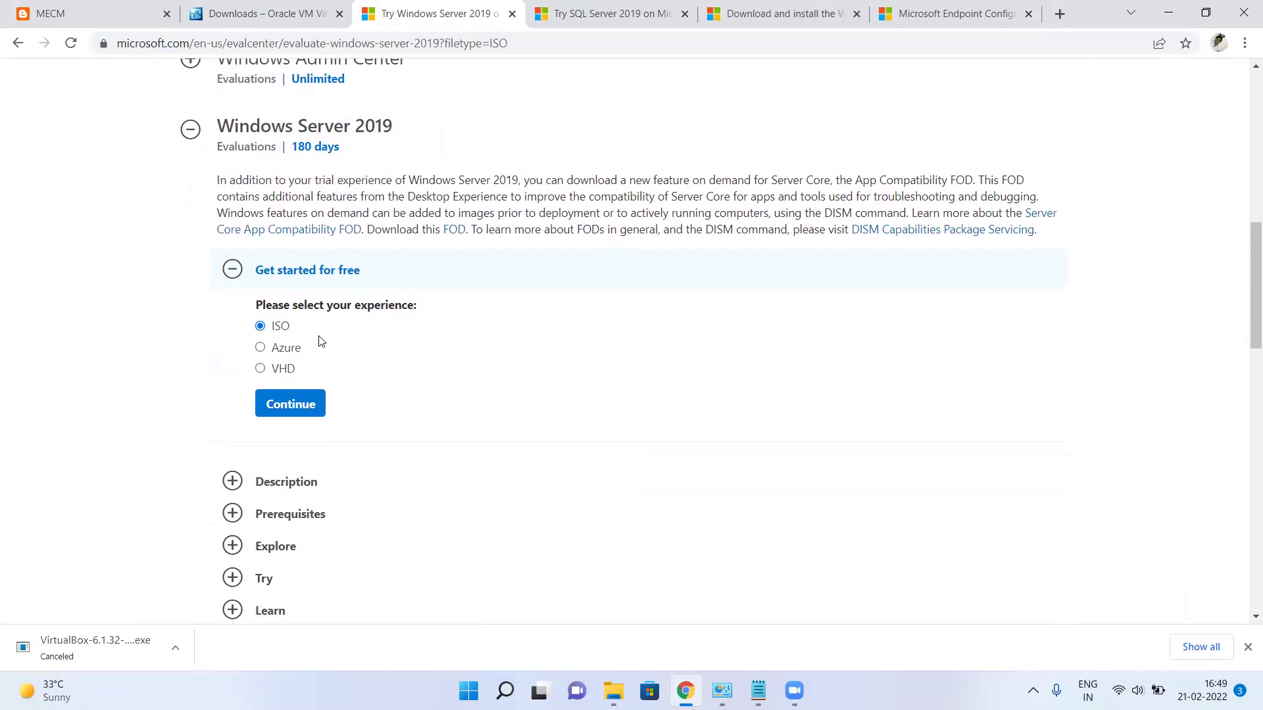
pyautogui.click(296, 406)
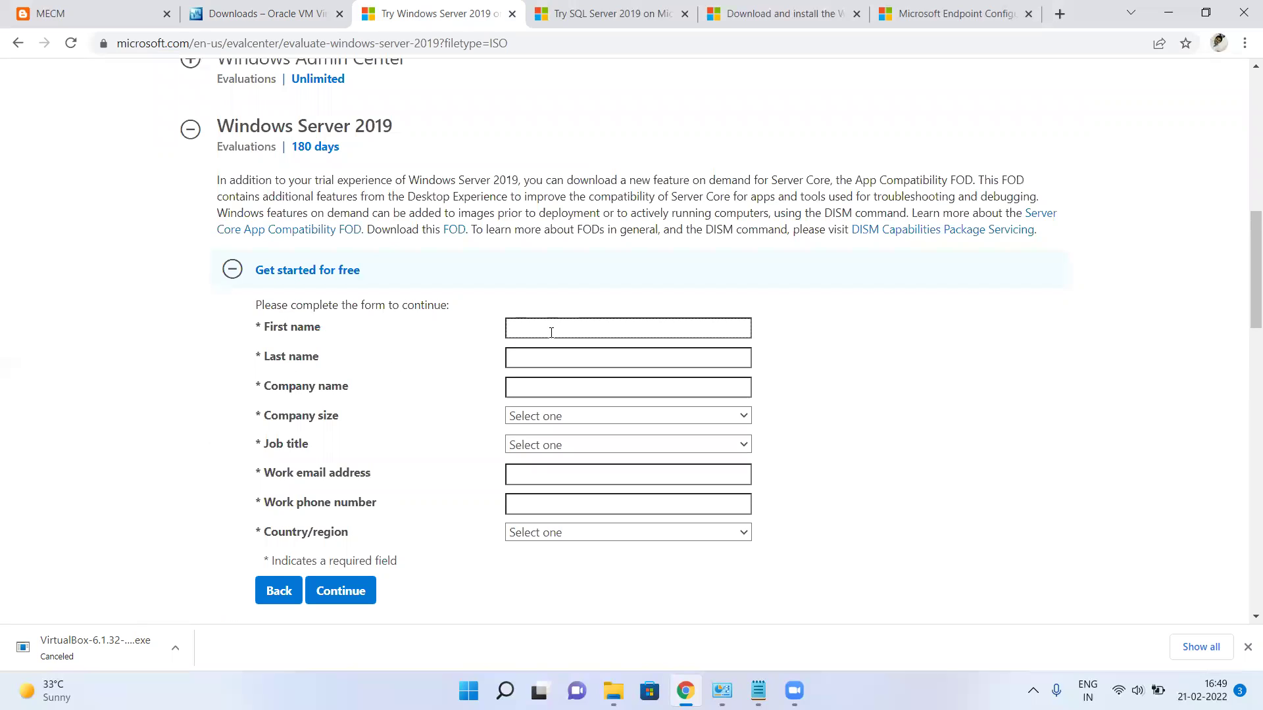
# - Fill in the first name, last name and company name in the registration form using the saved suggestions
pyautogui.click(551, 332)
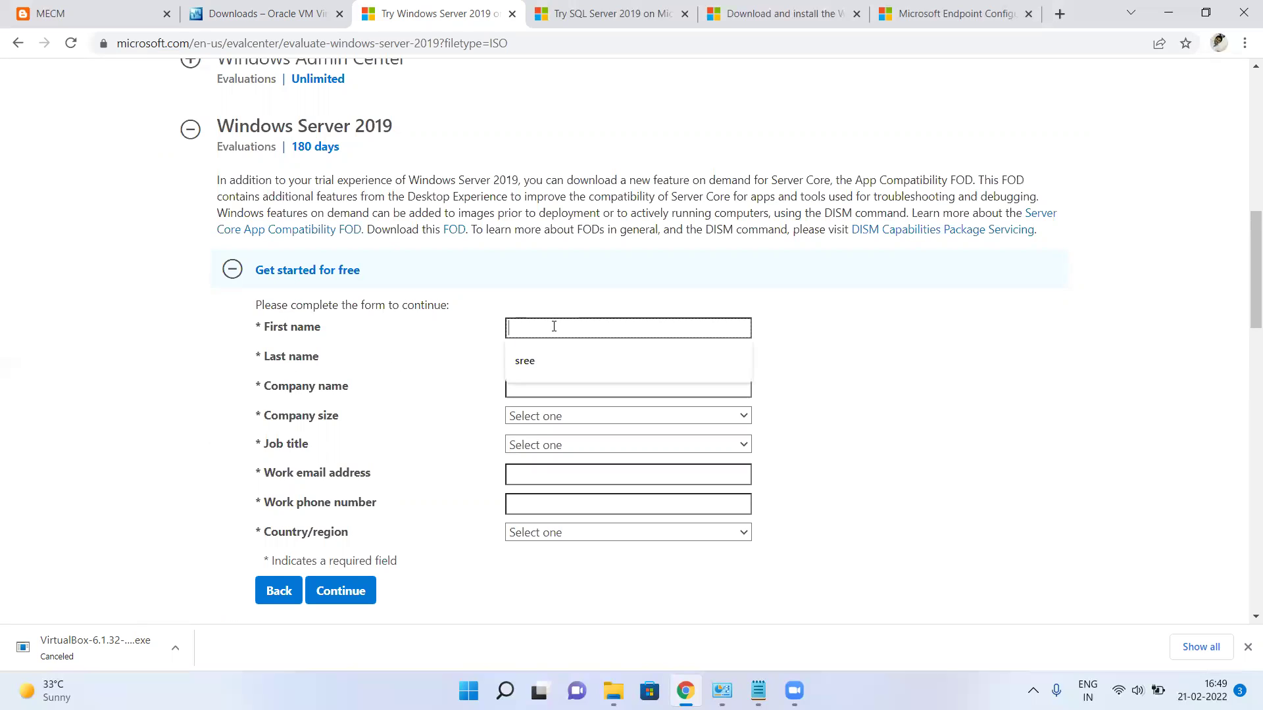
pyautogui.click(525, 370)
pyautogui.click(528, 362)
pyautogui.click(534, 393)
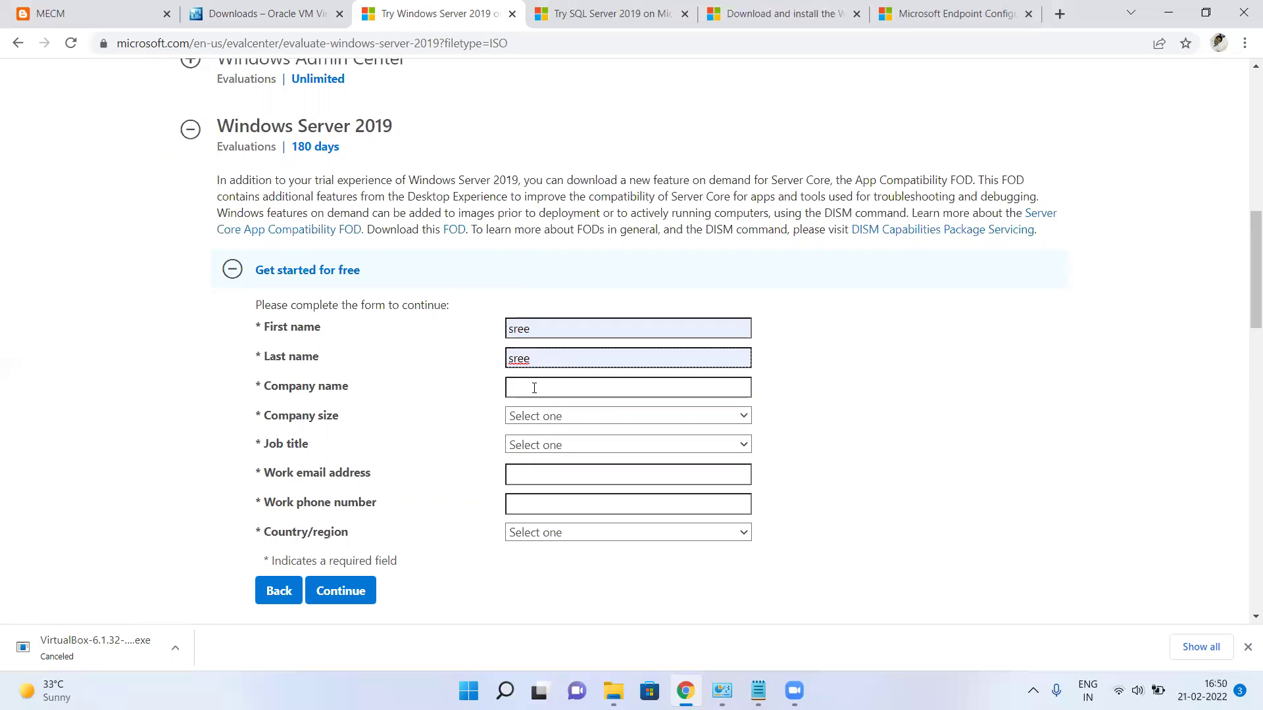
pyautogui.click(523, 388)
pyautogui.click(525, 420)
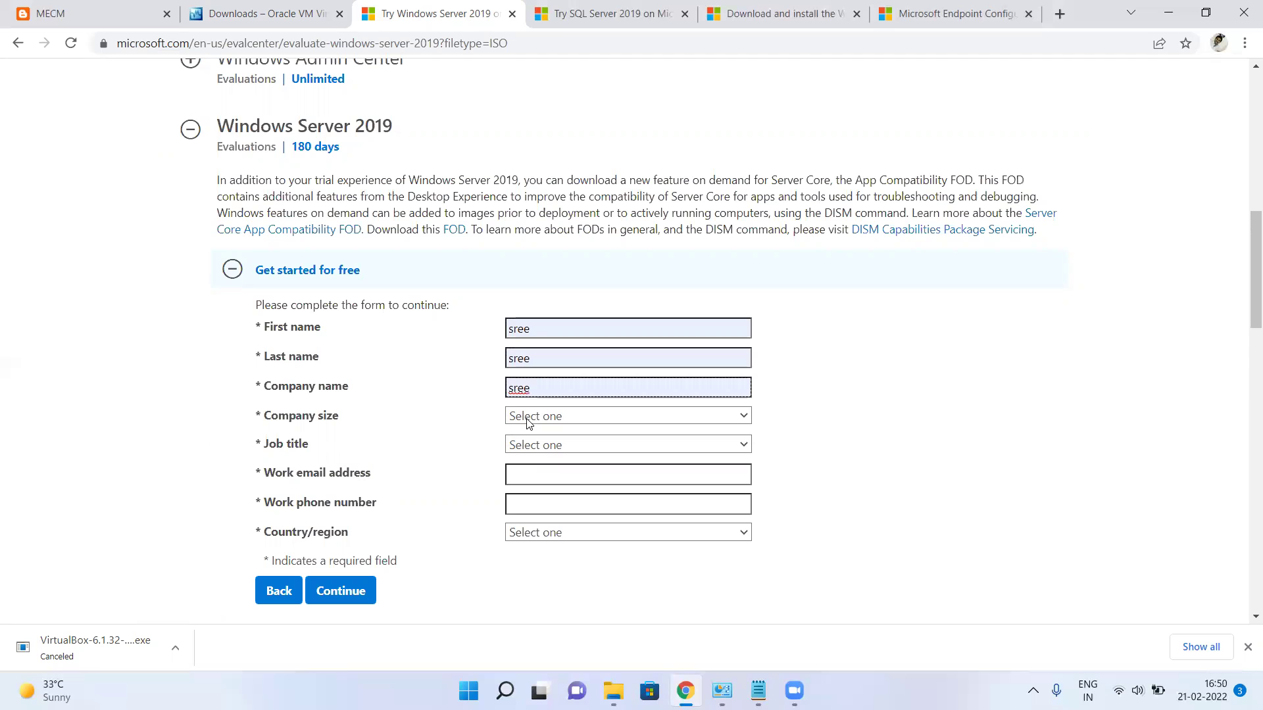
# - Set the company size to 1 and the job title to IT or Technical Manager
pyautogui.click(530, 419)
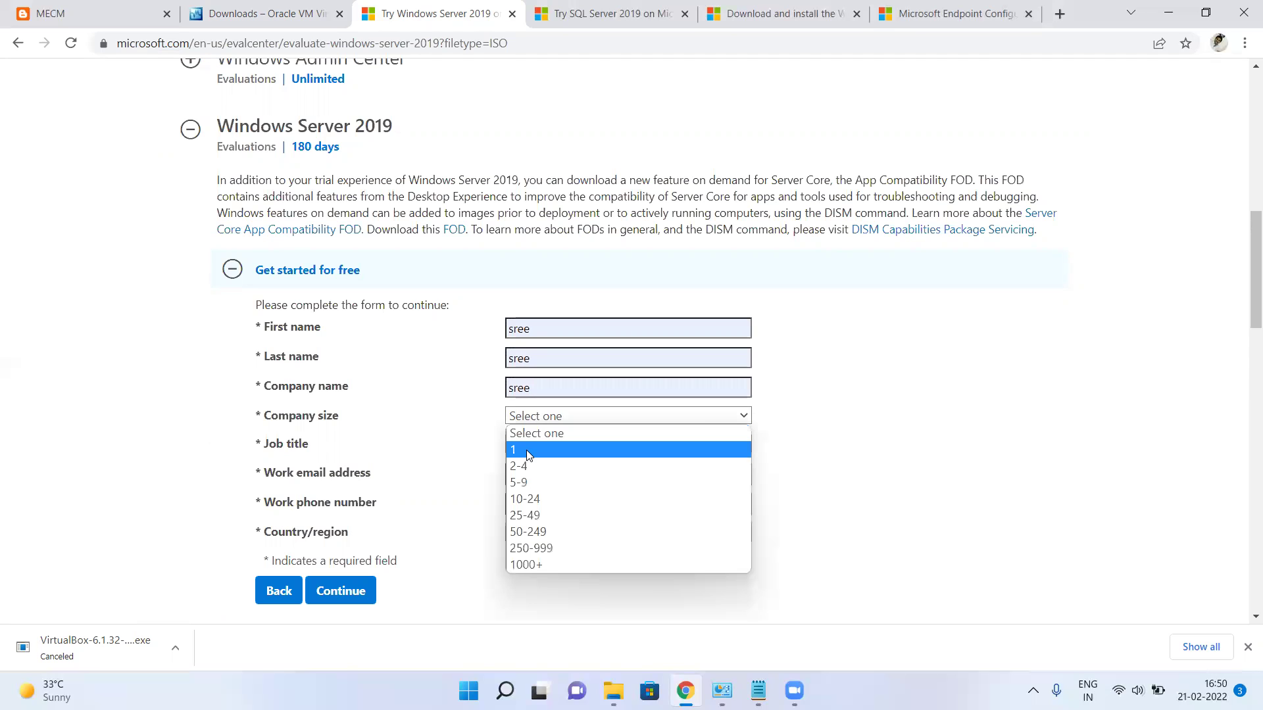
pyautogui.click(526, 449)
pyautogui.click(536, 447)
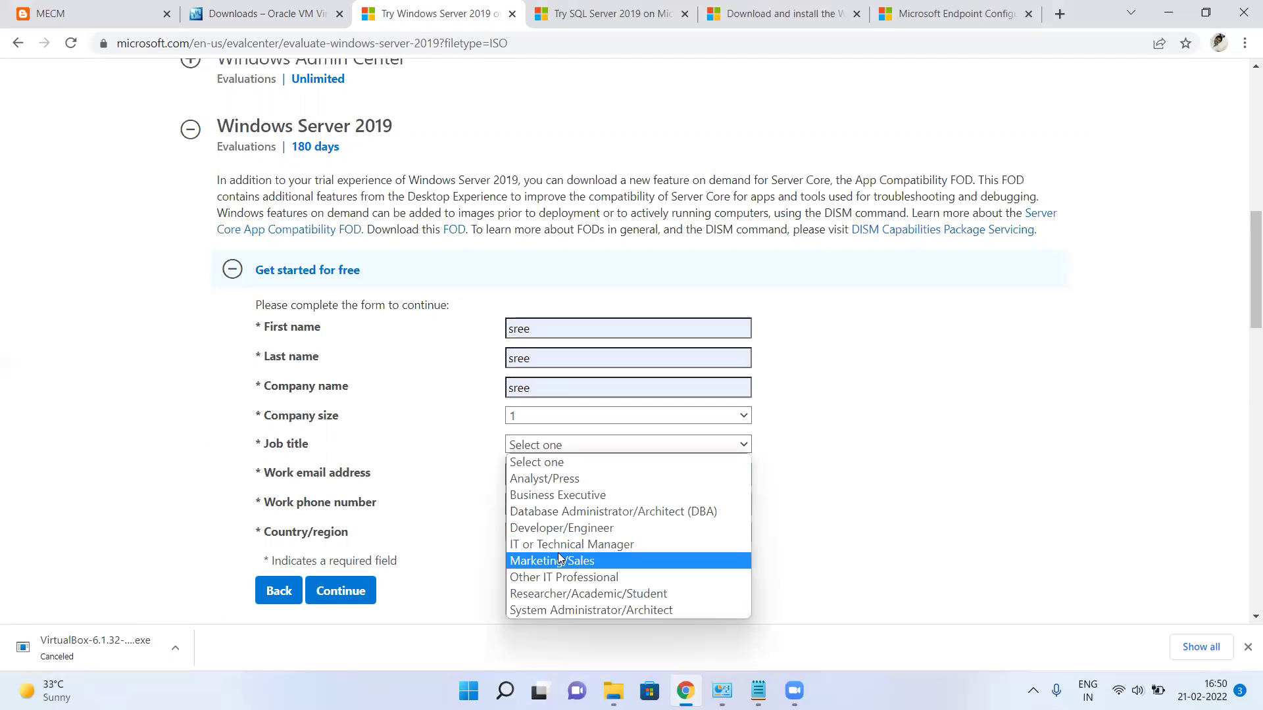
pyautogui.click(555, 546)
# - Fill in the work email address and work phone number with the saved suggestions
pyautogui.click(536, 472)
pyautogui.click(538, 508)
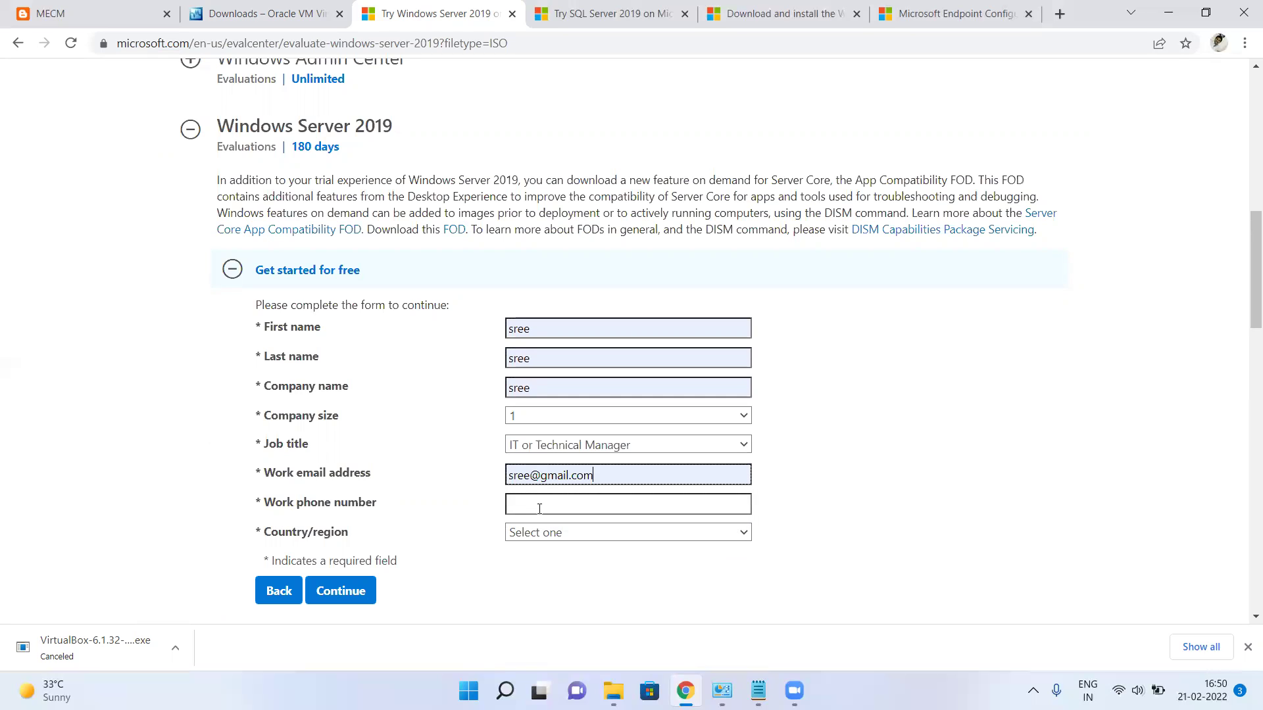
pyautogui.click(544, 505)
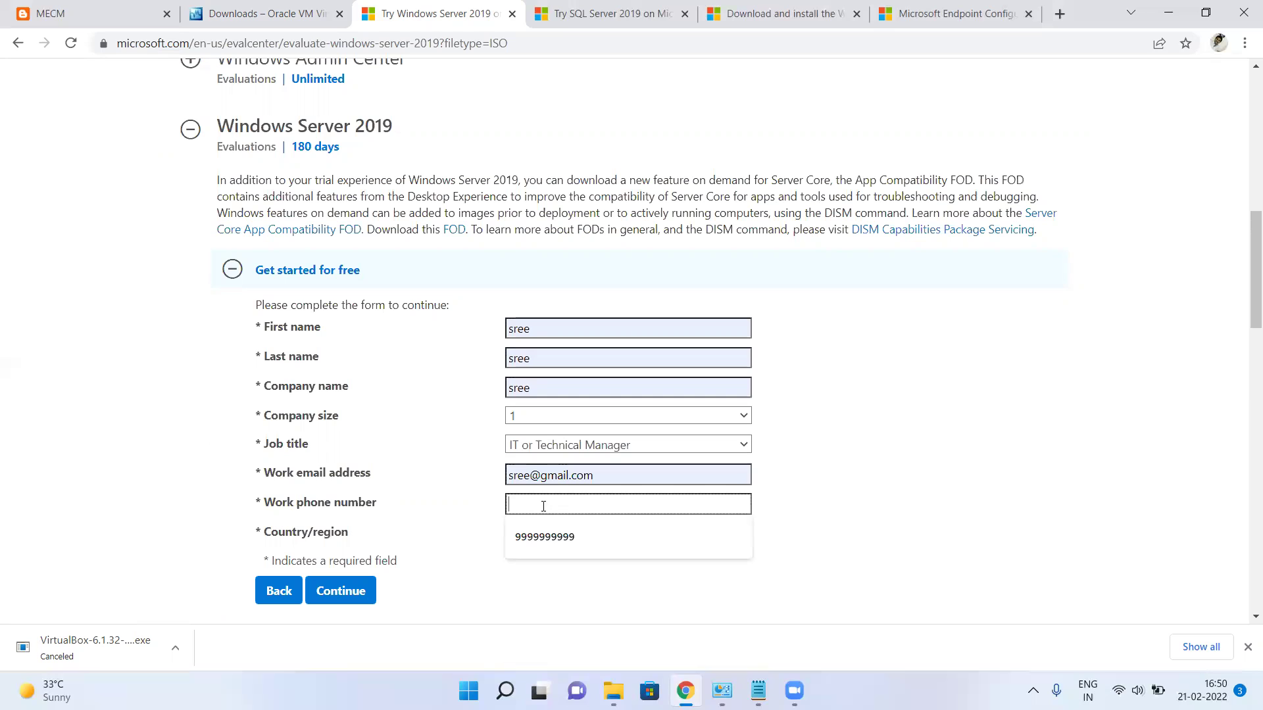
pyautogui.click(556, 537)
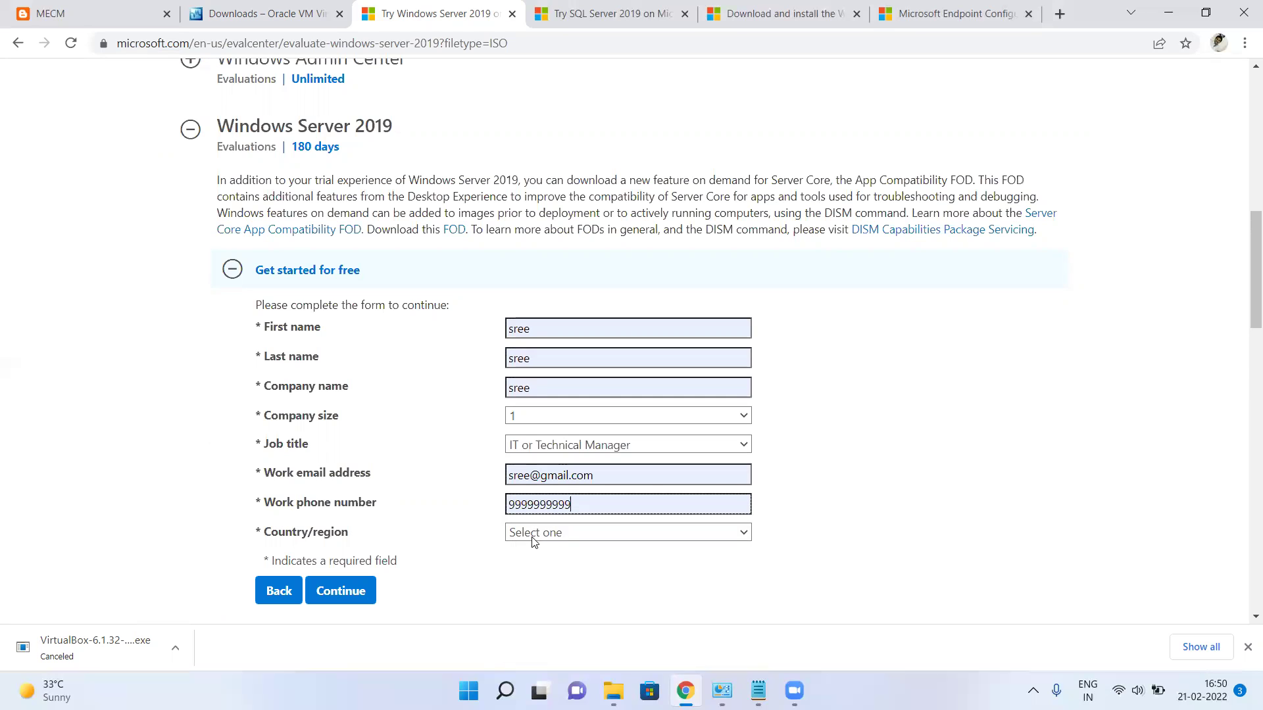
# - Set the country/region to India and submit the registration form
pyautogui.click(529, 533)
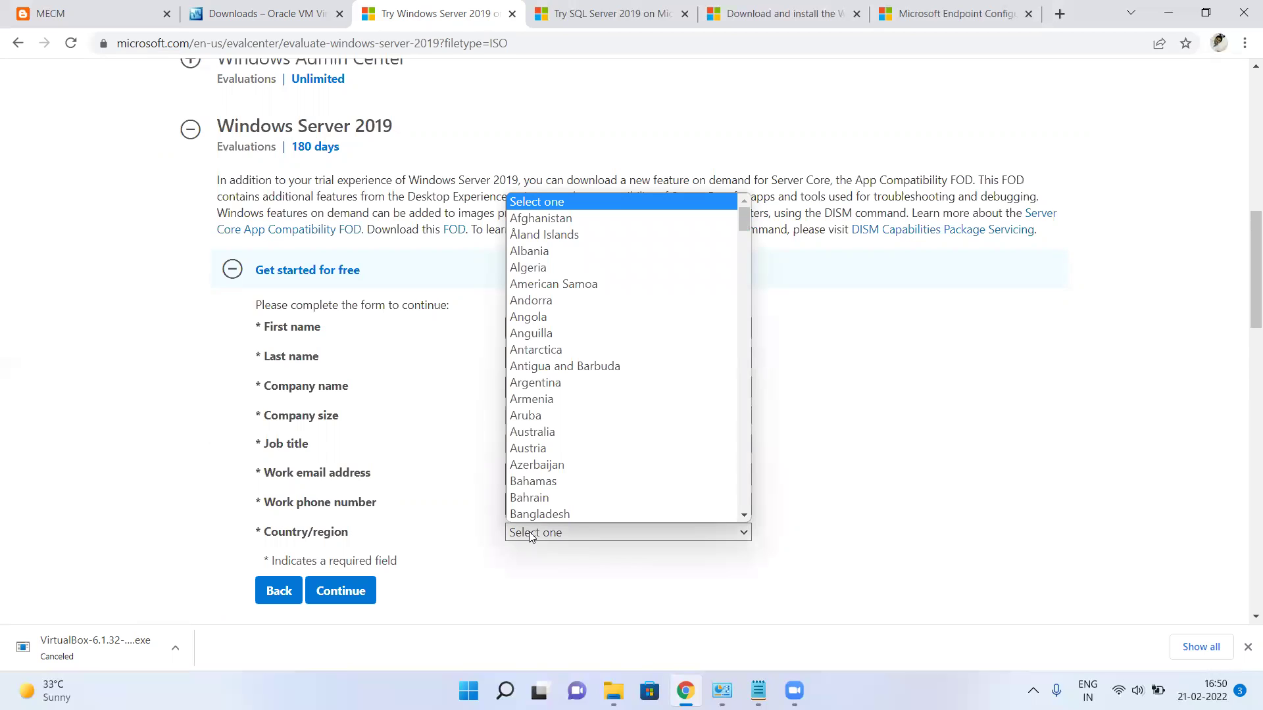
pyautogui.write('india')
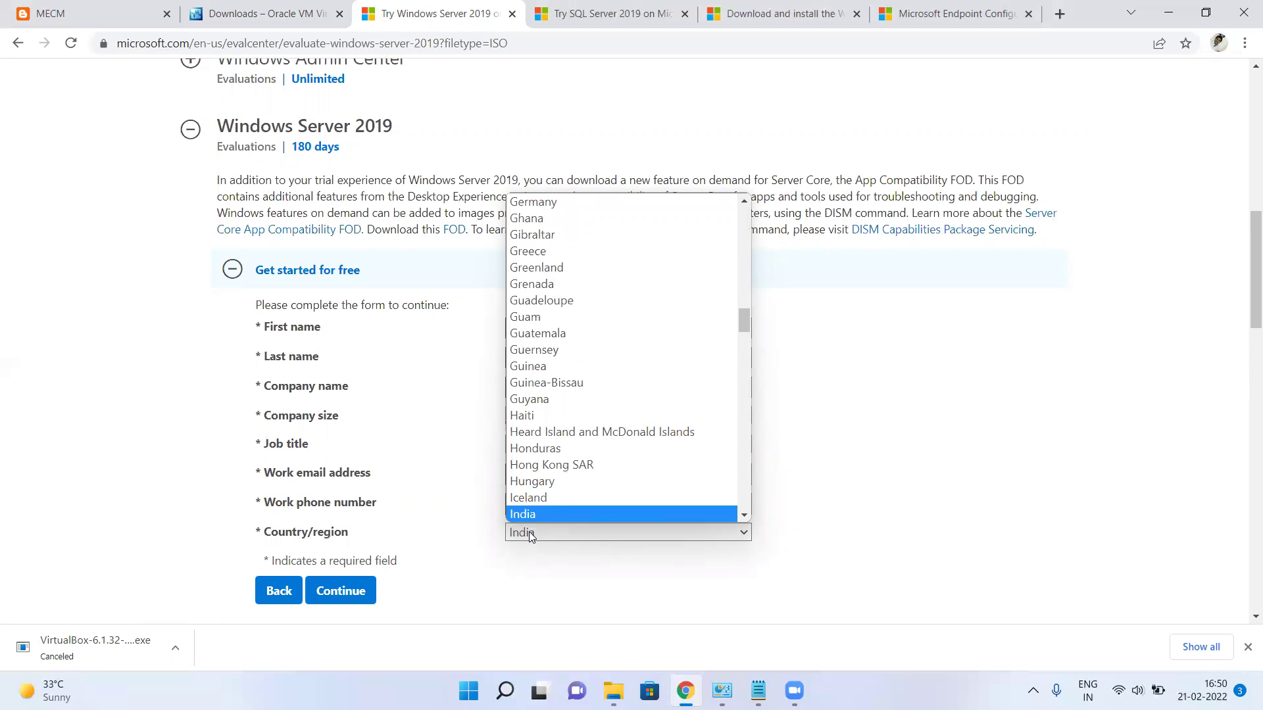
pyautogui.press('Return')
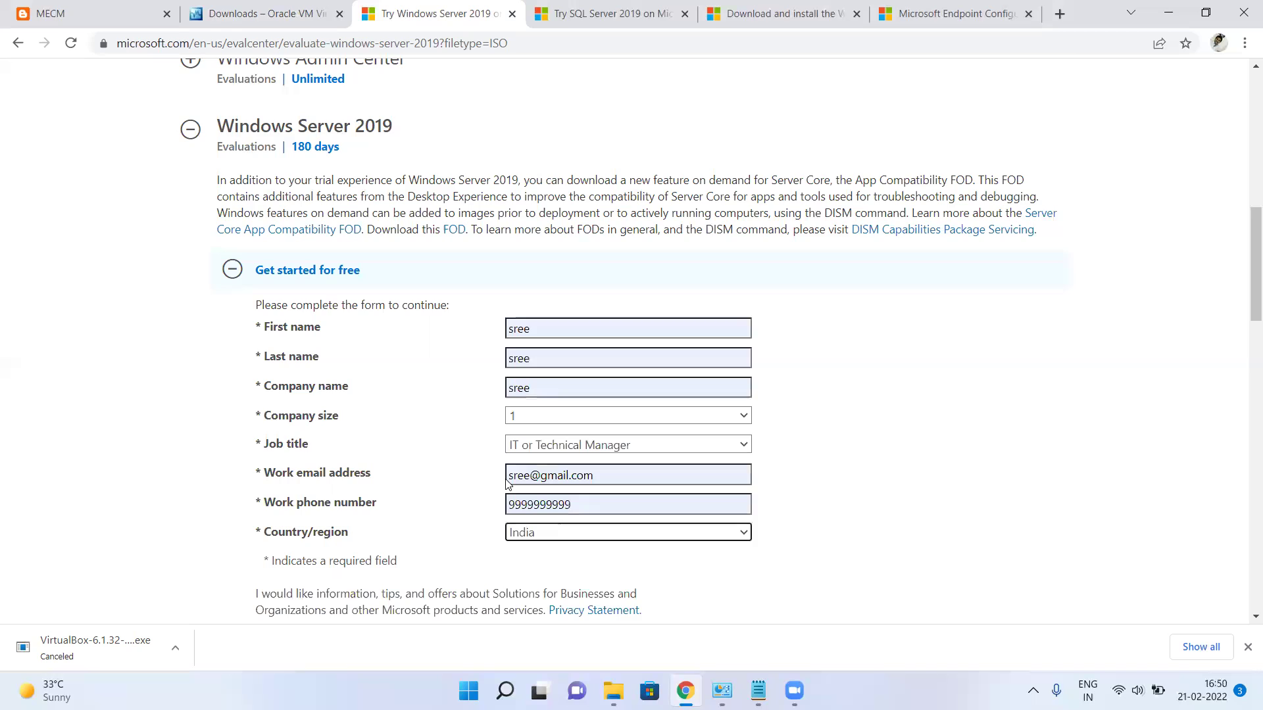
pyautogui.scroll(-2, 478, 453)
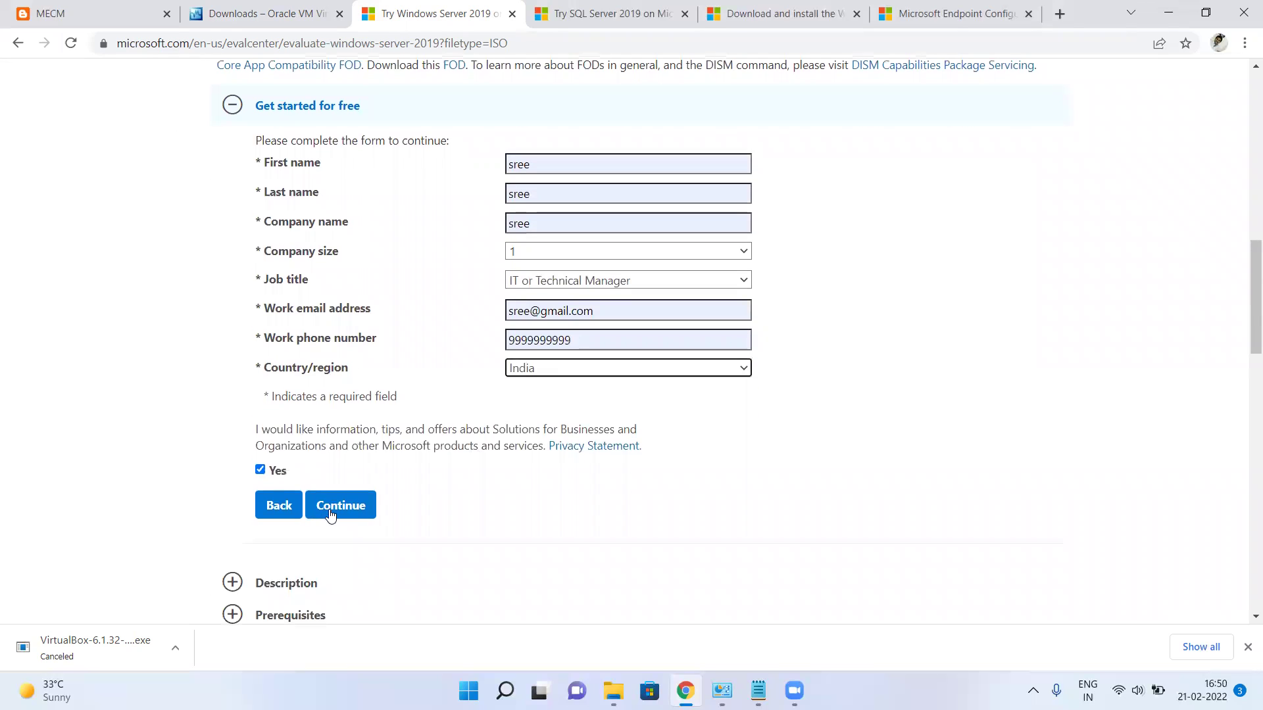
pyautogui.click(333, 514)
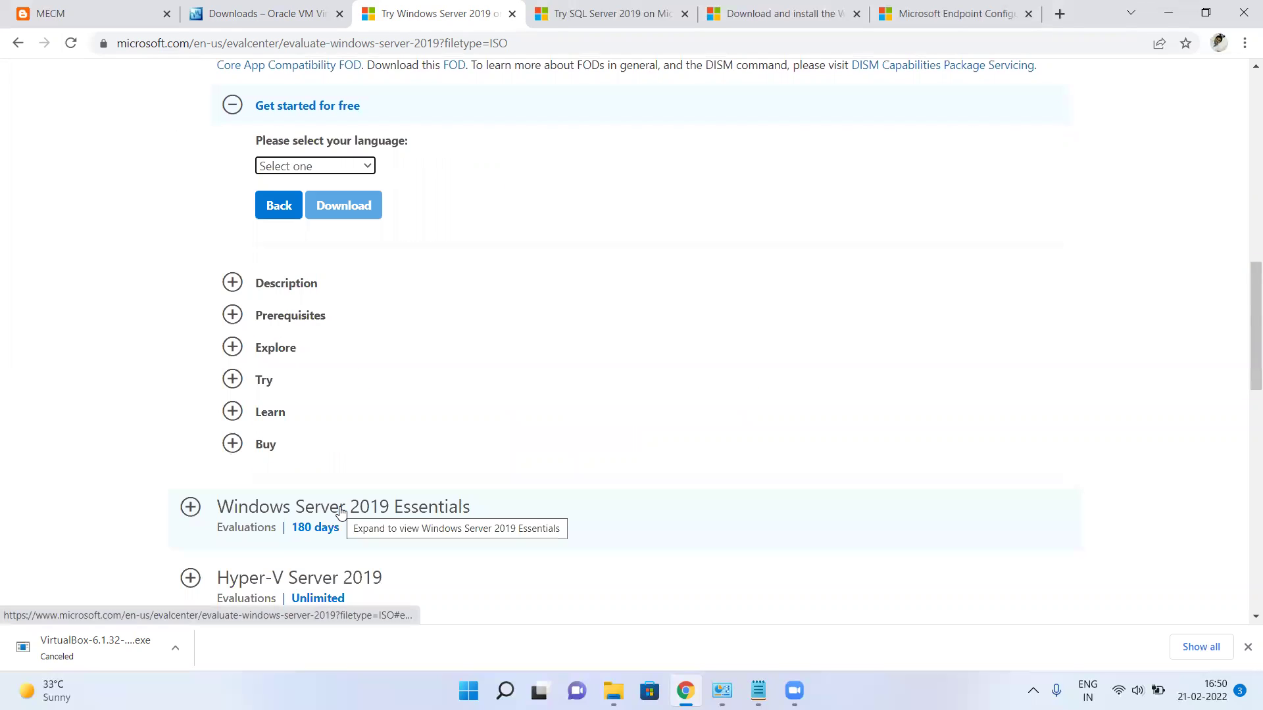
# - Start the English Windows Server 2019 evaluation ISO download, and cancel that download
pyautogui.scroll(4, 417, 412)
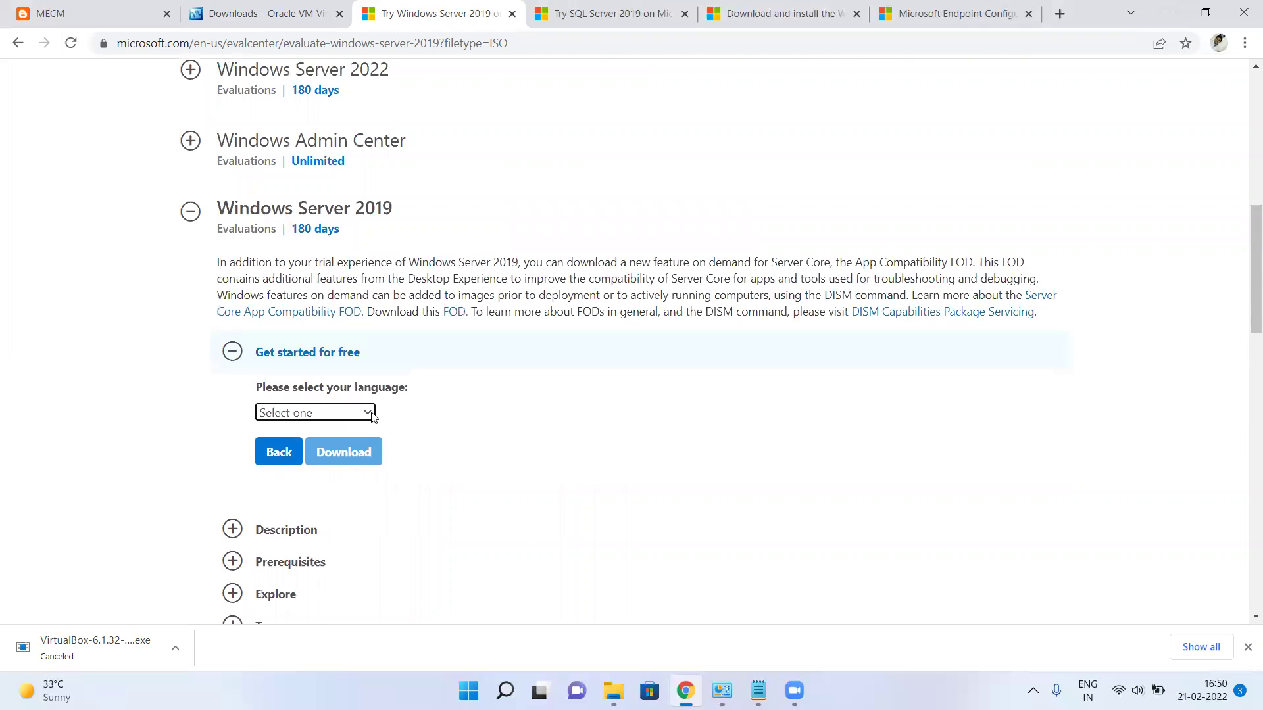
pyautogui.click(371, 413)
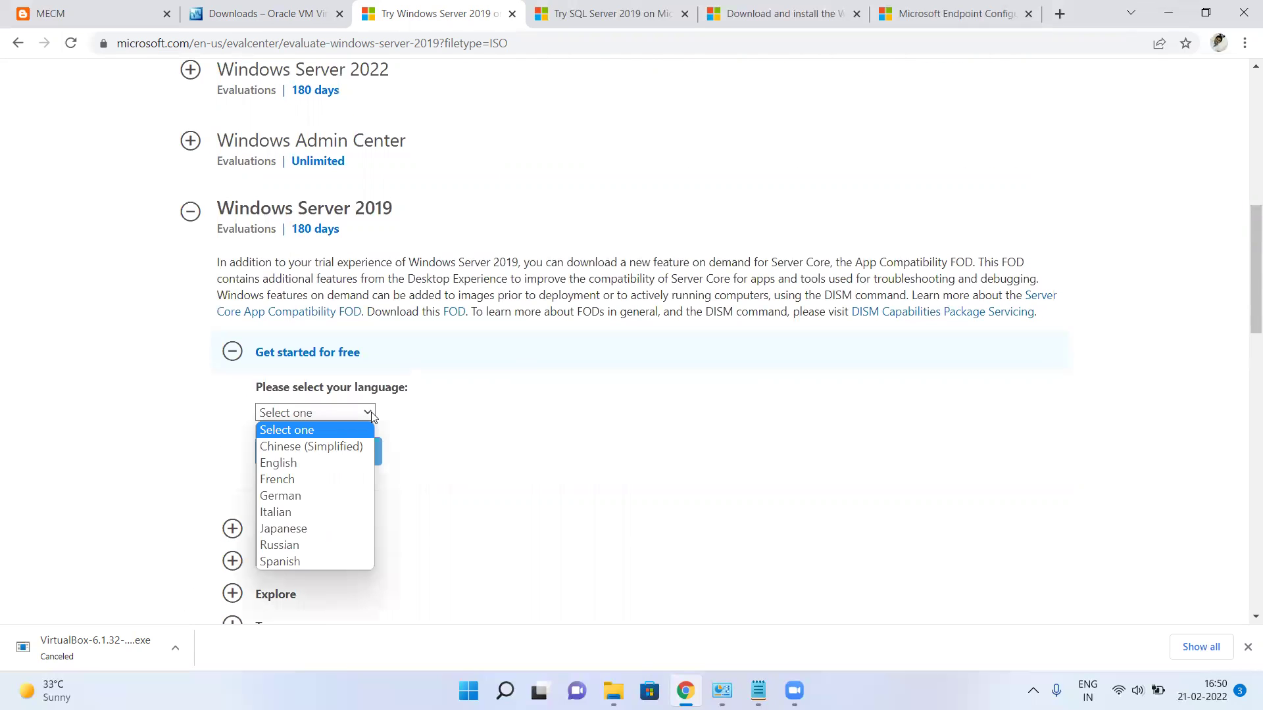
pyautogui.click(296, 464)
pyautogui.click(359, 459)
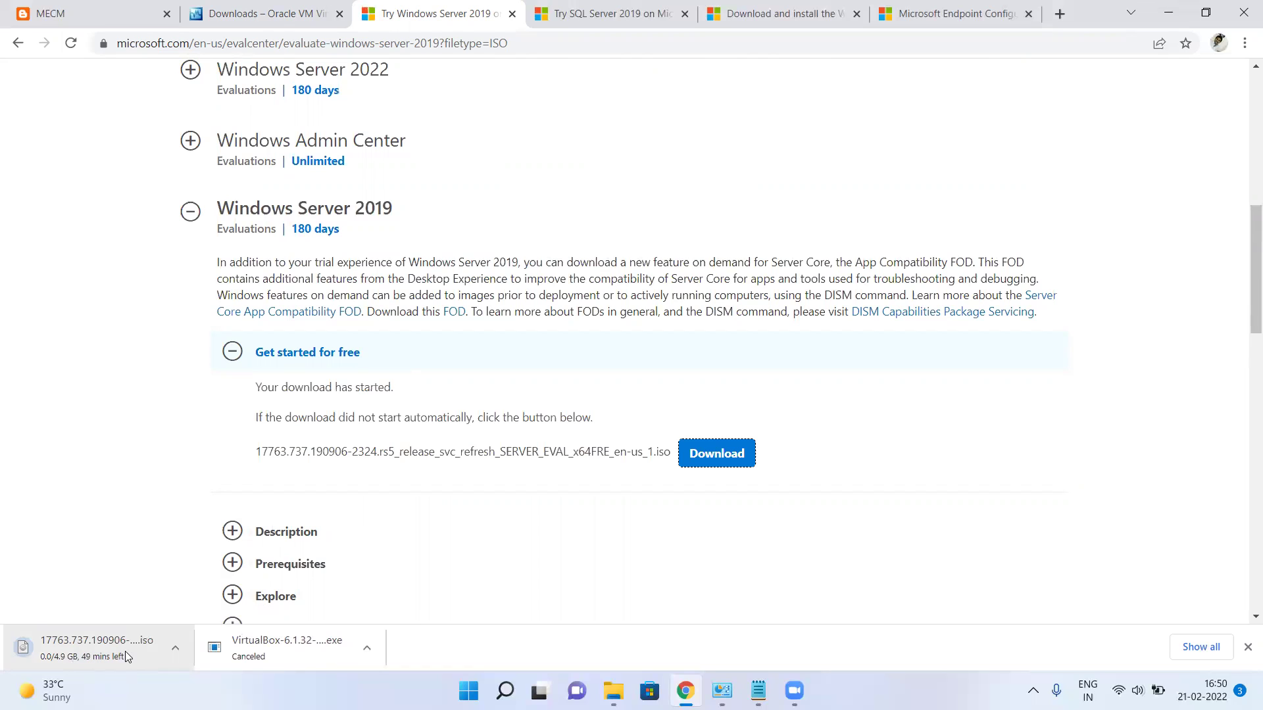
pyautogui.rightClick(118, 646)
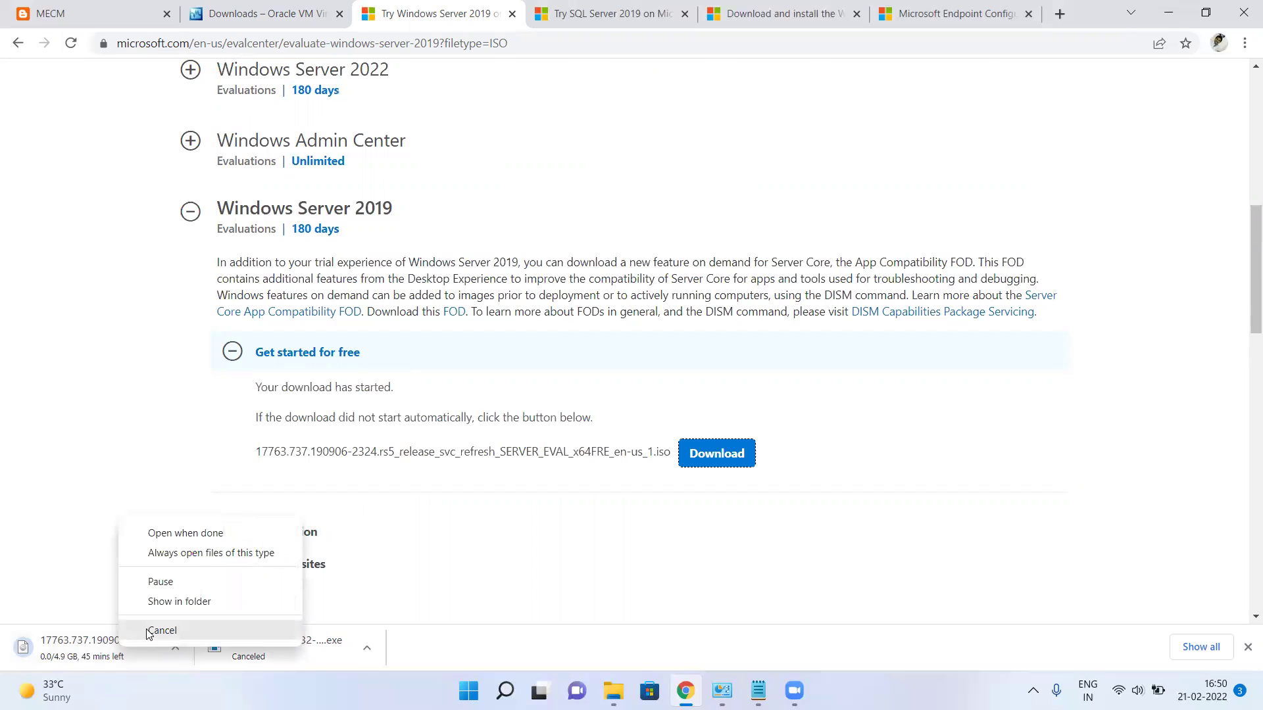
pyautogui.click(160, 630)
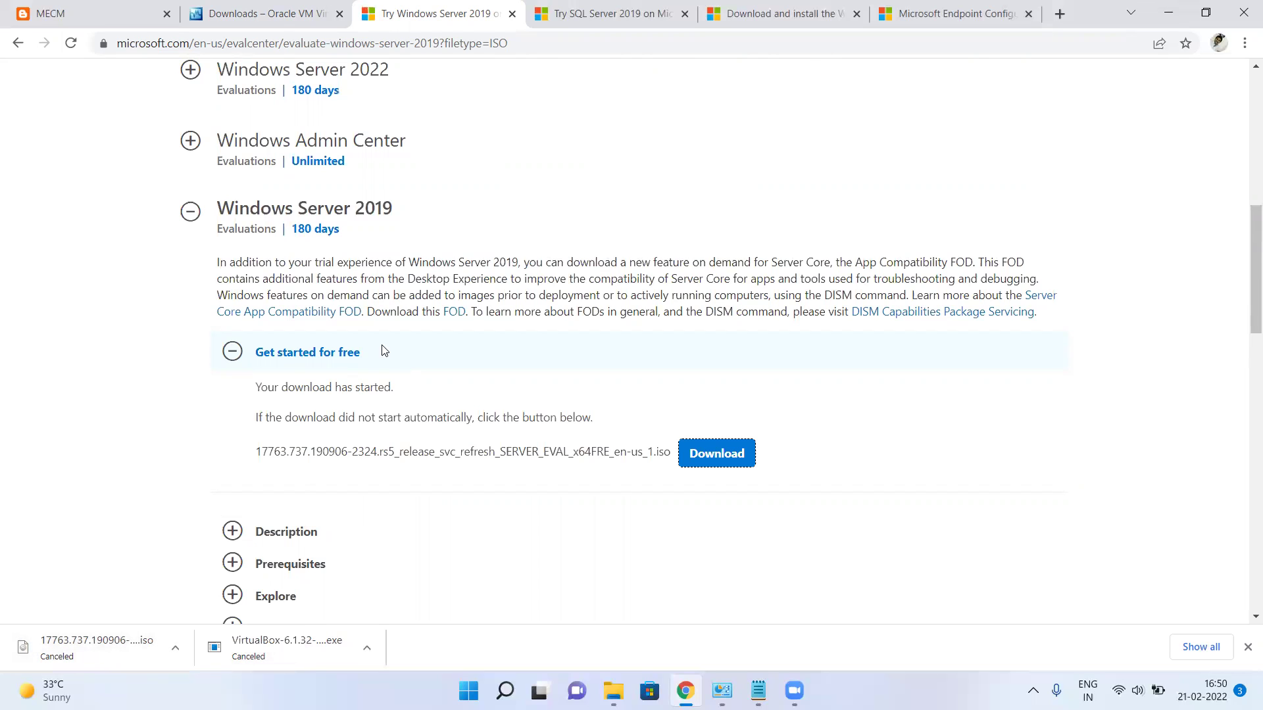
# - On the SQL Server 2019 evaluation page, choose the EXE experience and continue to the registration form
pyautogui.click(577, 15)
pyautogui.scroll(3, 445, 250)
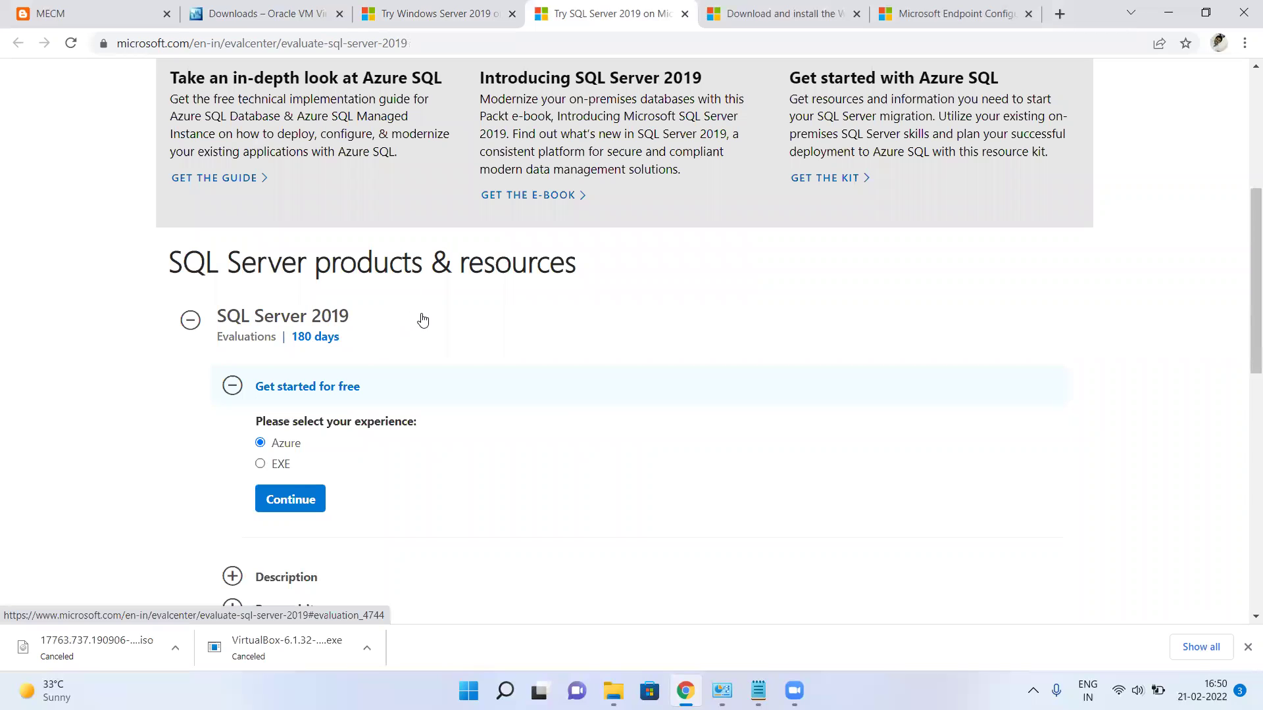
pyautogui.scroll(1, 421, 320)
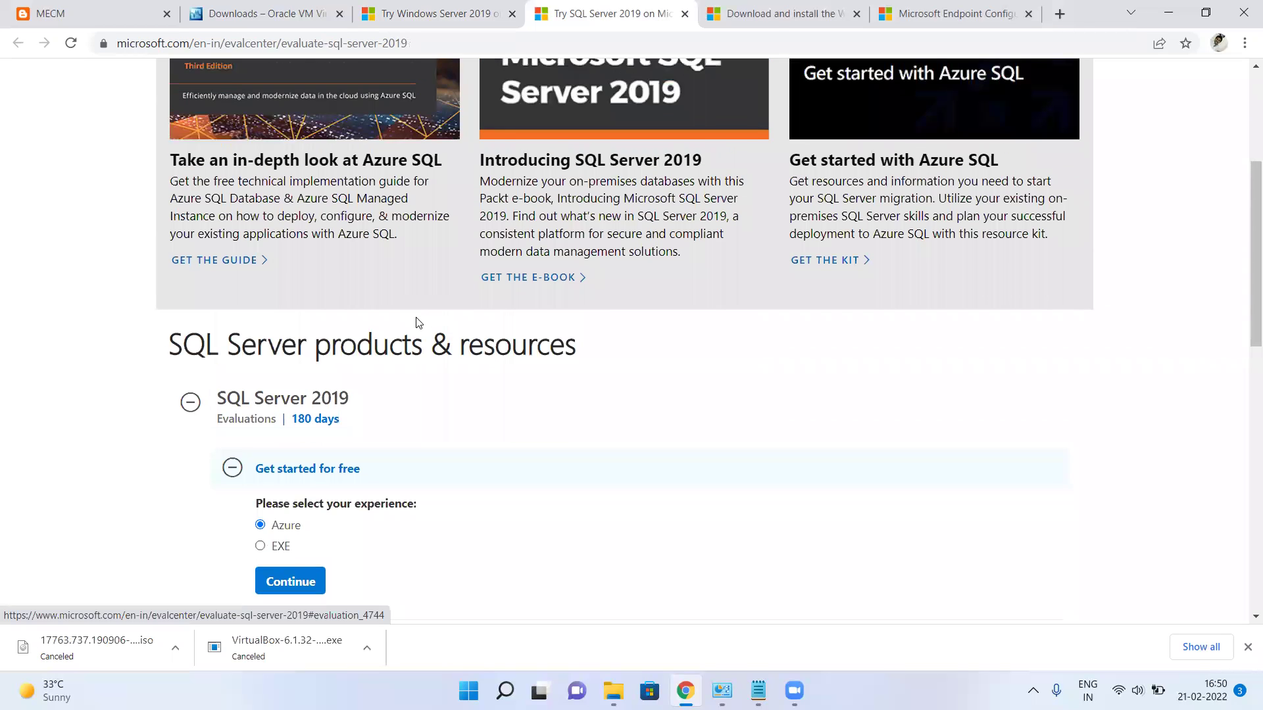
pyautogui.scroll(-1, 418, 322)
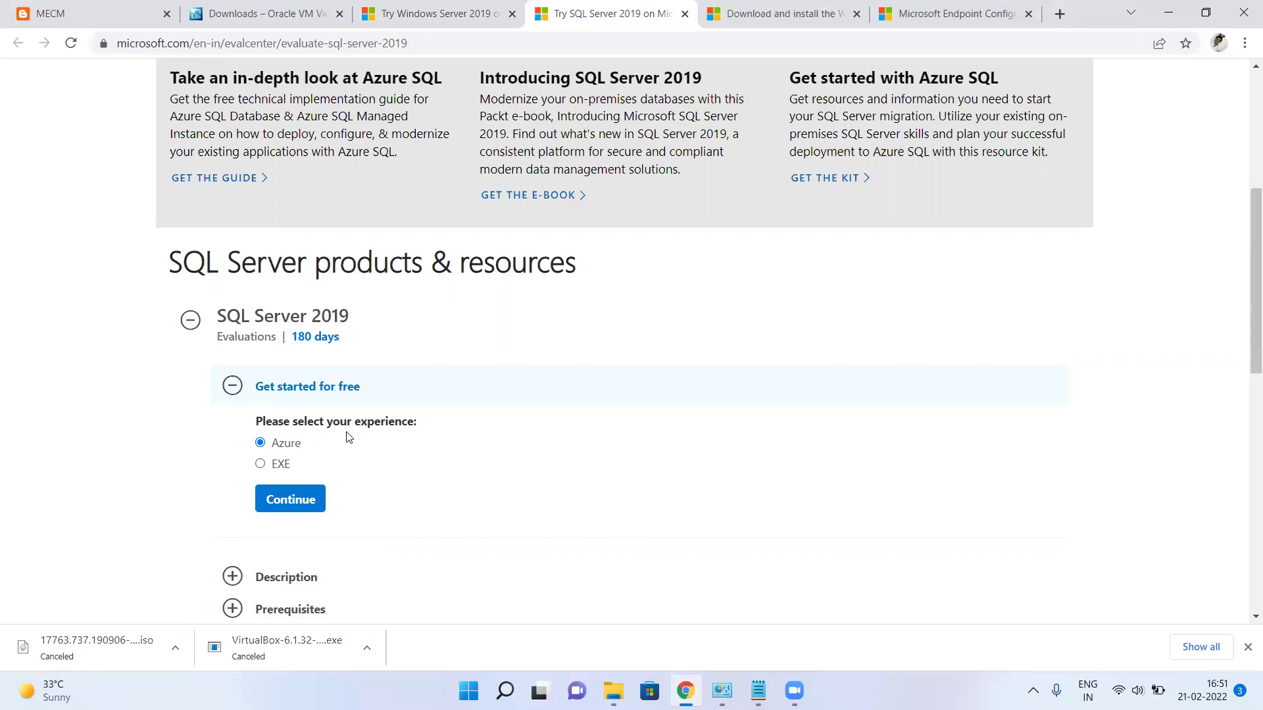
pyautogui.click(261, 464)
pyautogui.click(294, 501)
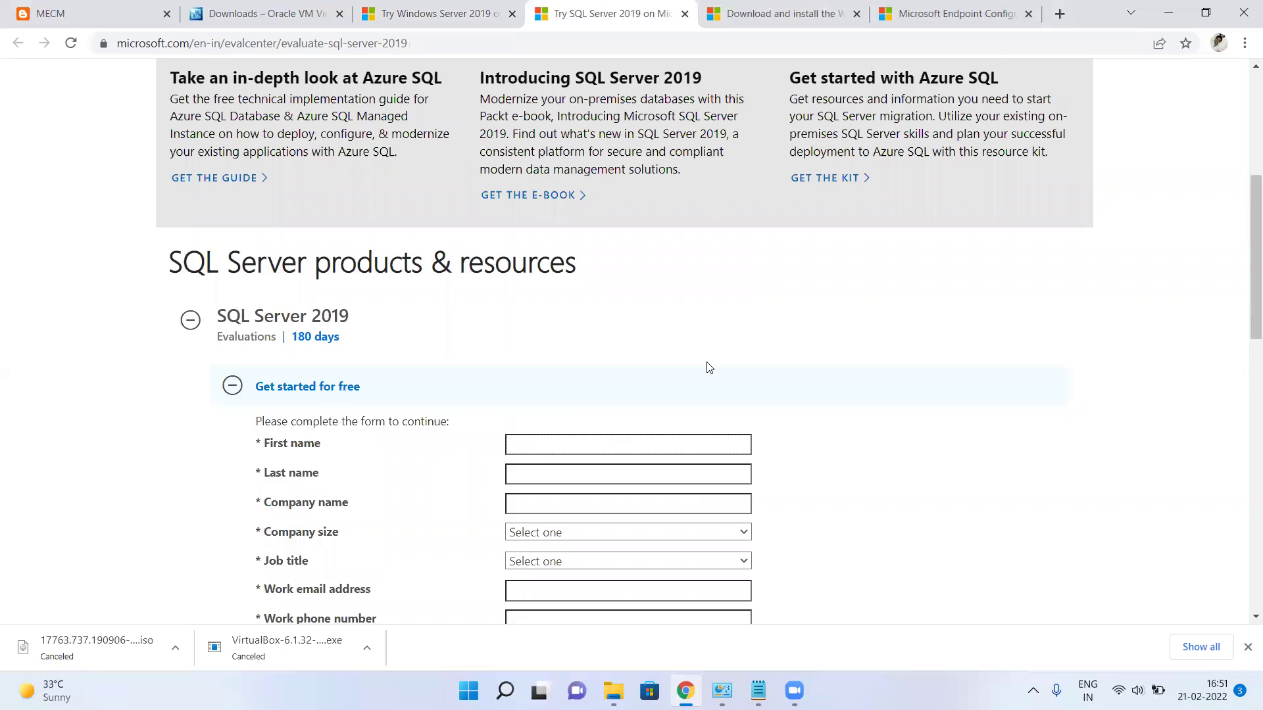
# - Fill in the first name, last name and company name of the SQL Server form with the saved suggestions
pyautogui.scroll(-3, 704, 366)
pyautogui.click(546, 282)
pyautogui.click(522, 313)
pyautogui.click(531, 307)
pyautogui.click(524, 343)
pyautogui.click(534, 341)
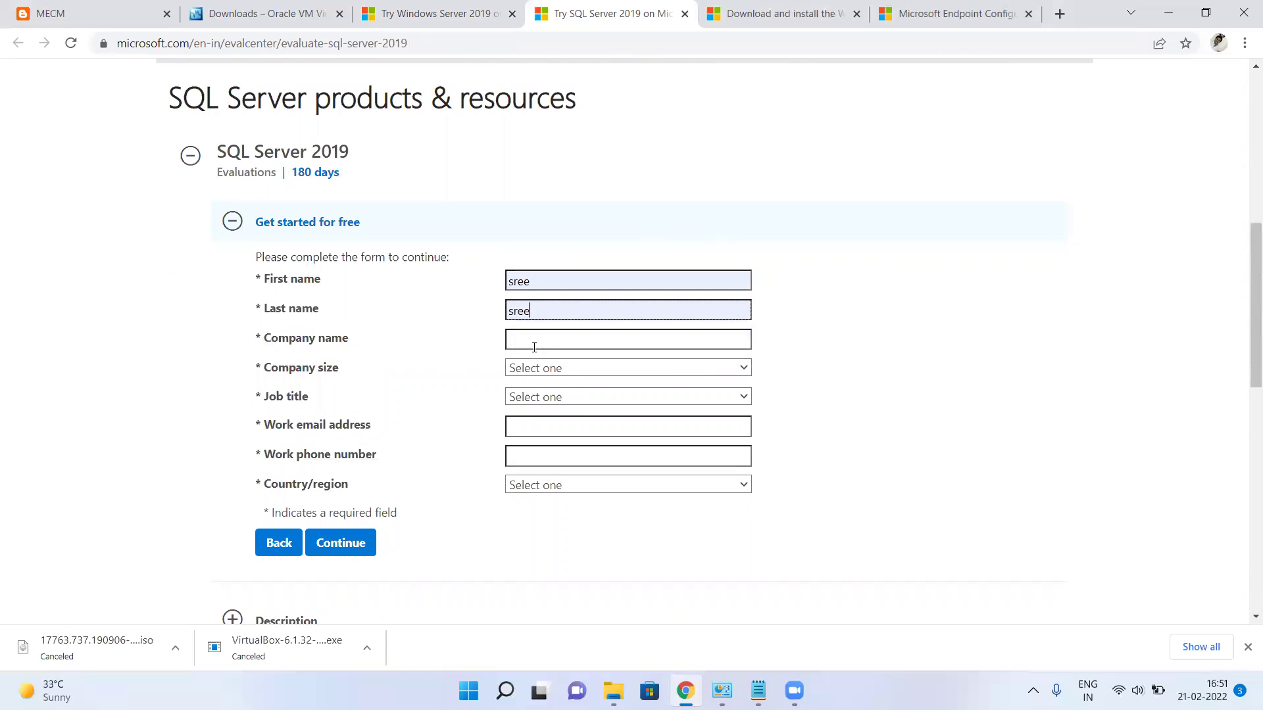
pyautogui.click(527, 381)
# - Set the company size to 1 and the job title to IT or Technical Manager in the SQL Server form
pyautogui.click(525, 369)
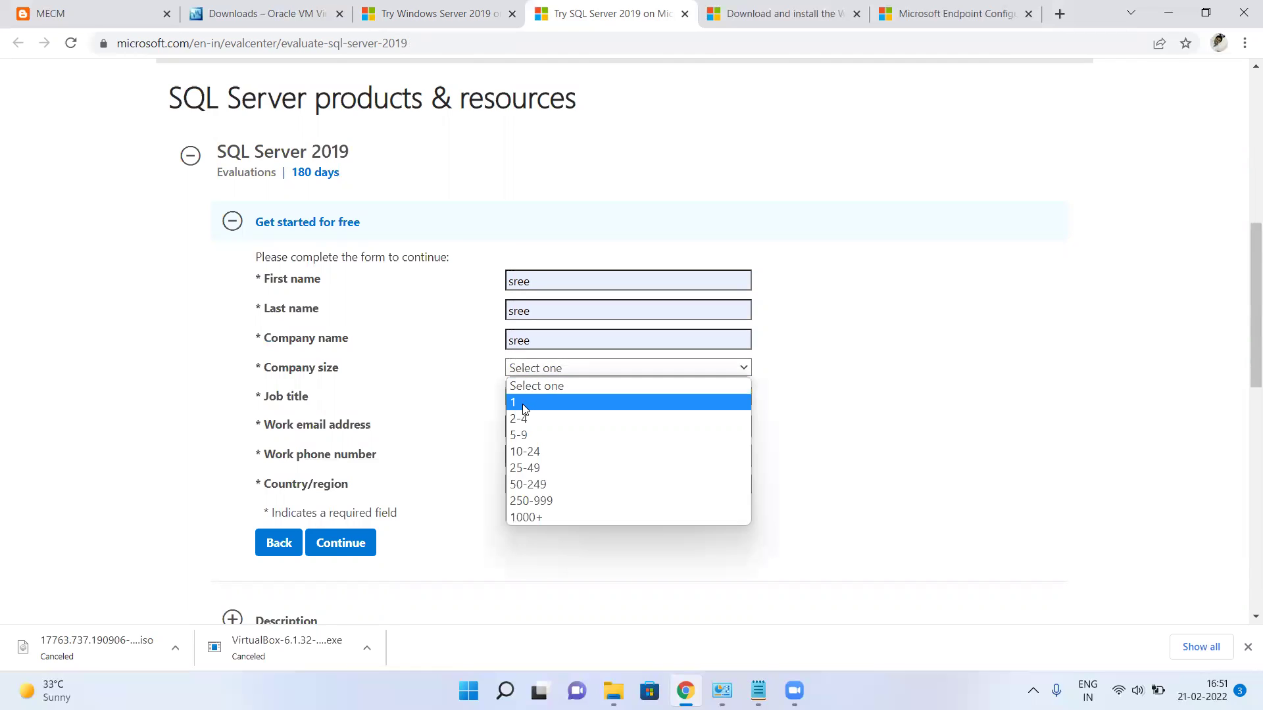
pyautogui.click(532, 399)
pyautogui.click(534, 396)
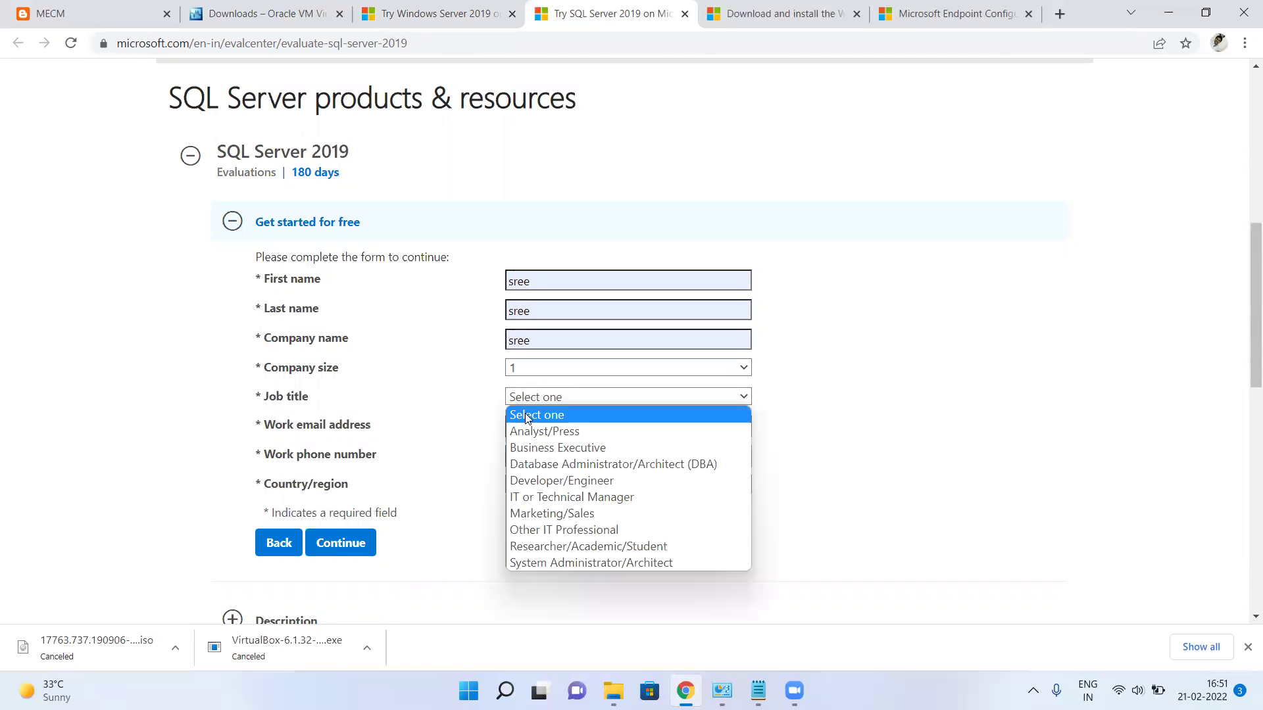
pyautogui.click(528, 498)
# - Fill in the work email address and work phone number of the SQL Server form with the saved suggestions
pyautogui.click(531, 426)
pyautogui.click(524, 460)
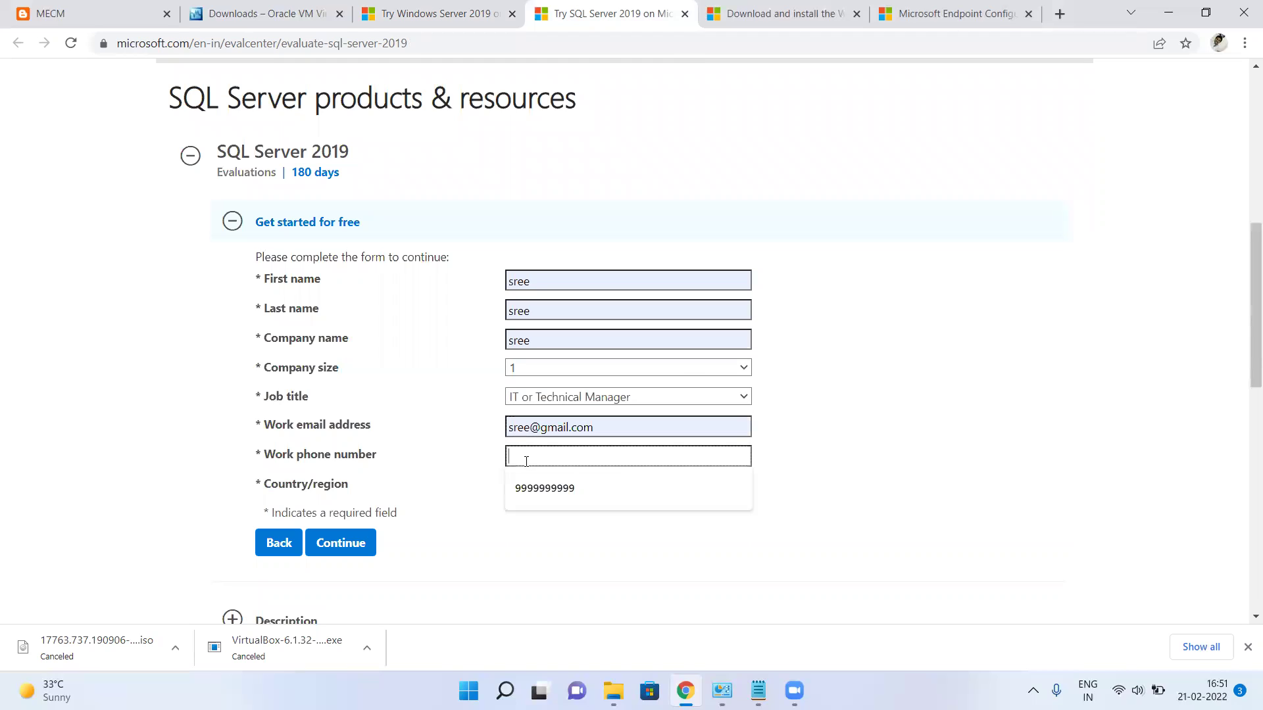
pyautogui.click(533, 488)
# - Set the country/region to India and submit the form to download the SQL Server 2019 evaluation installer
pyautogui.click(522, 488)
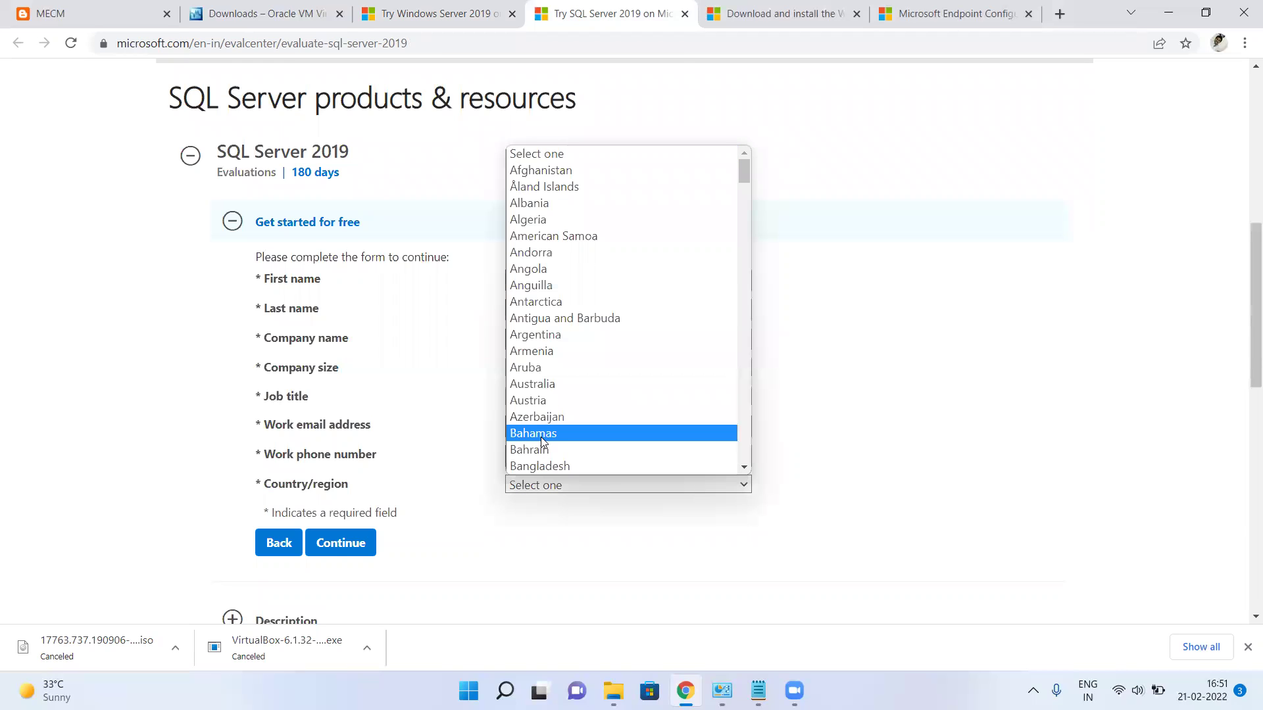
pyautogui.write('india')
pyautogui.press('Return')
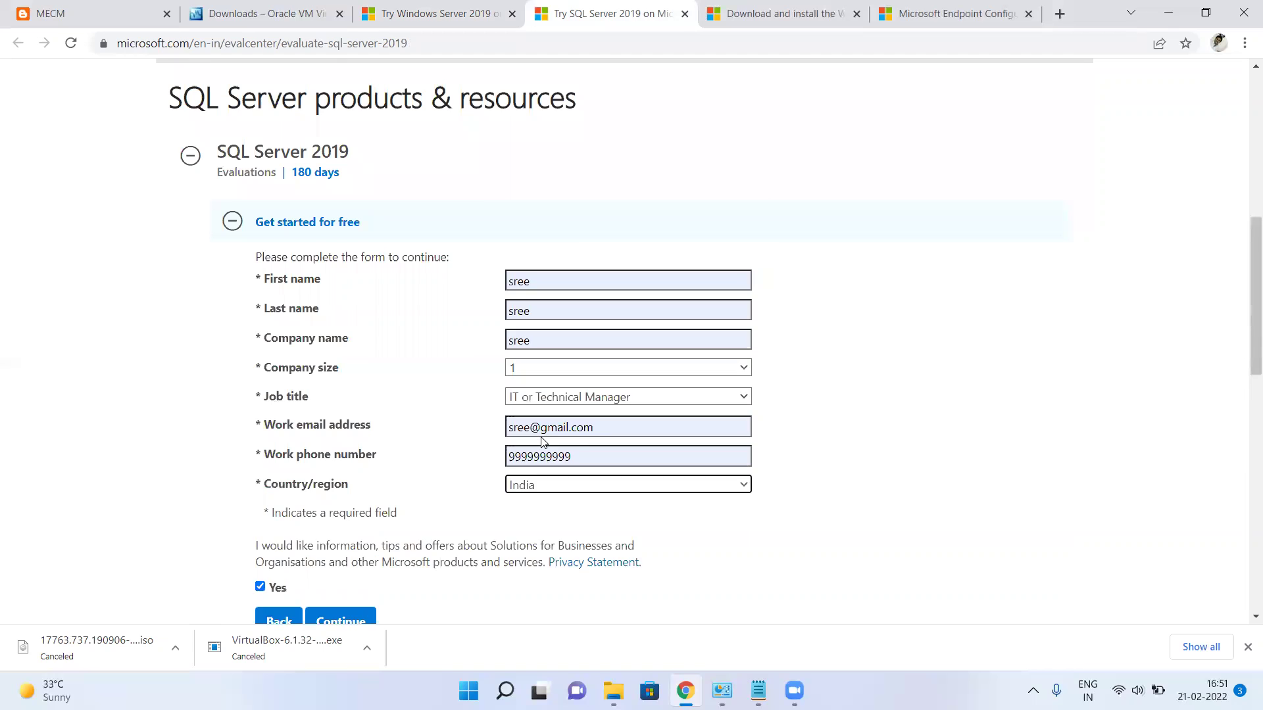
pyautogui.scroll(-2, 541, 435)
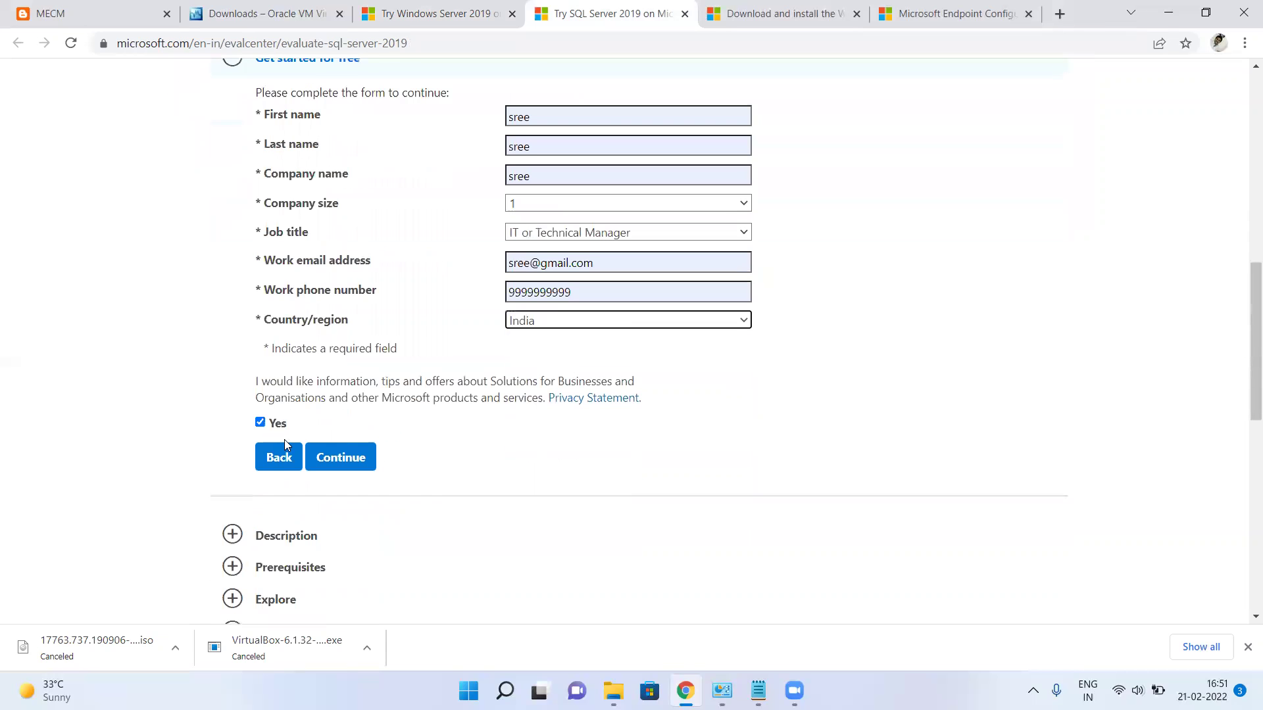
pyautogui.click(339, 460)
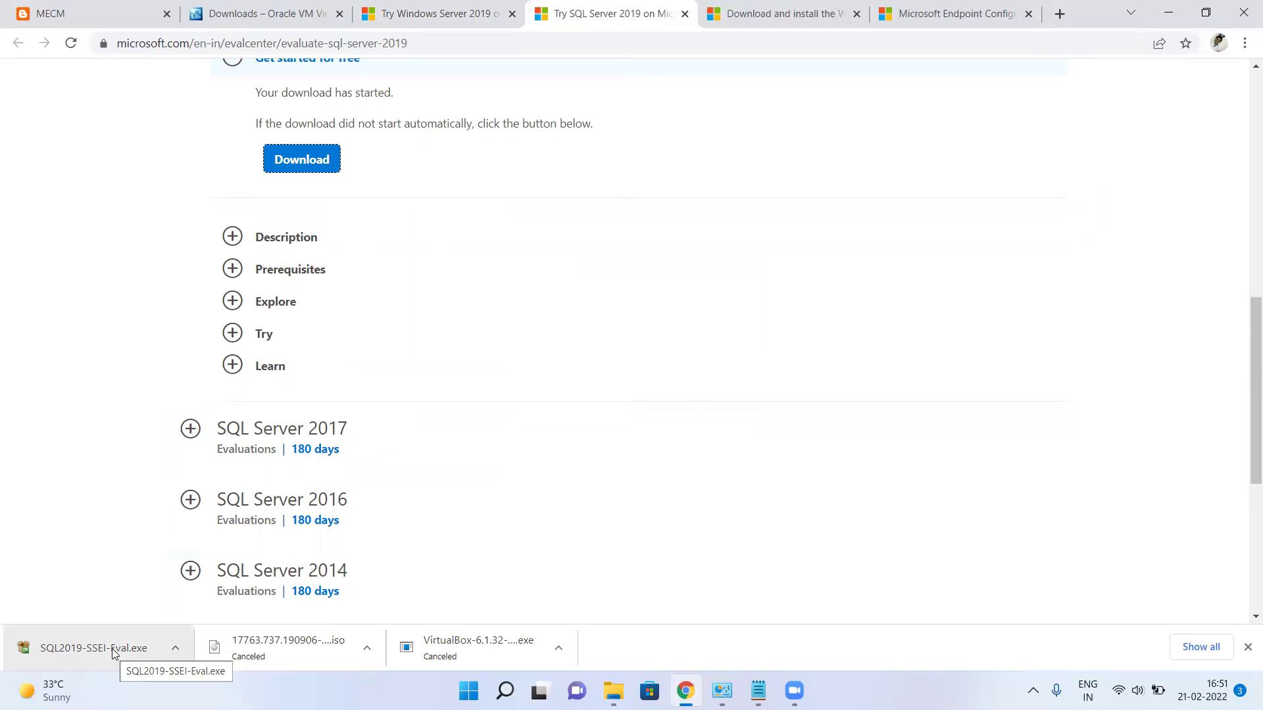
# - Run the downloaded SQL2019-SSEI-Eval.exe and choose Download Media as the installation type
pyautogui.click(110, 646)
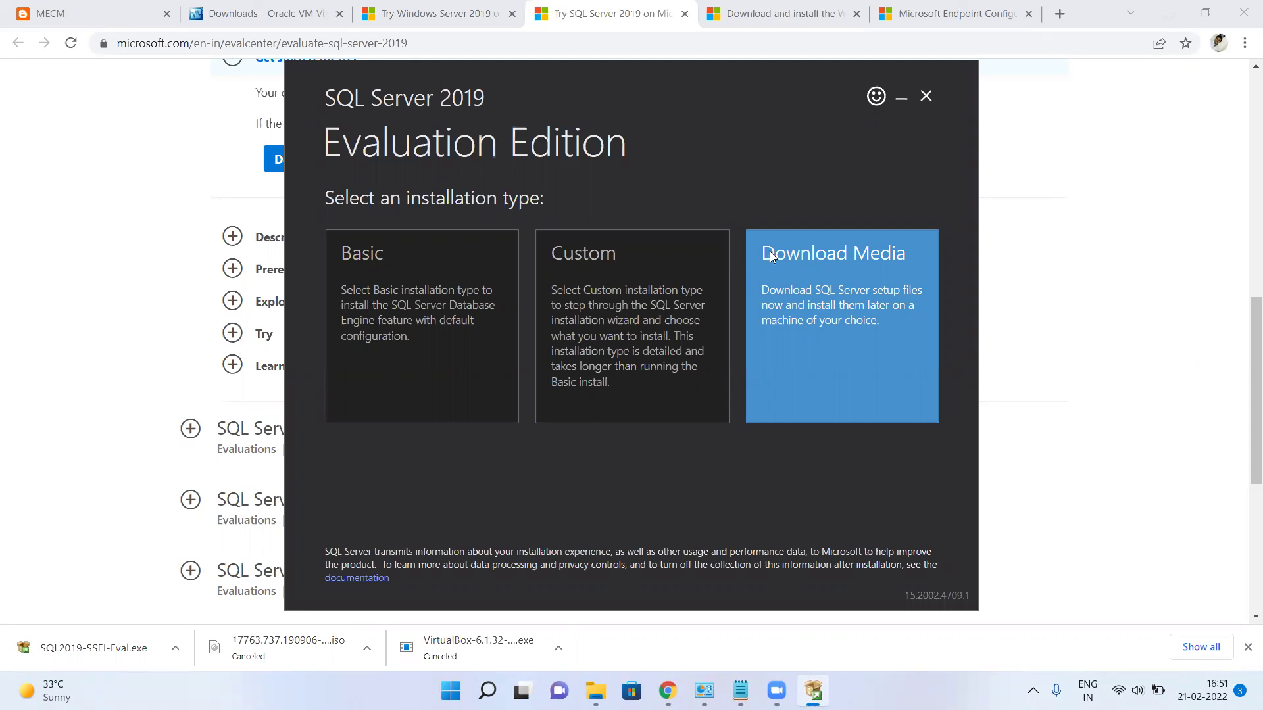
pyautogui.click(838, 304)
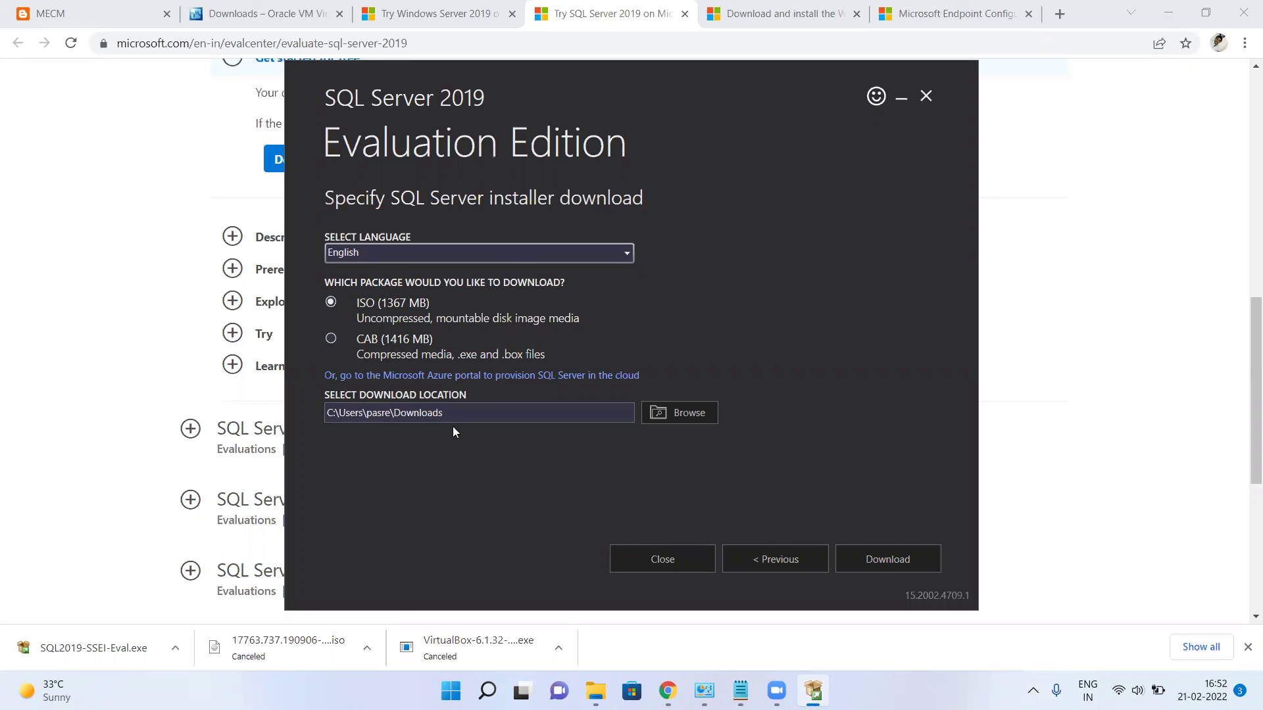
# - Set the SQL Server media download location to E:\Softwares
pyautogui.moveTo(464, 412); pyautogui.dragTo(336, 412)
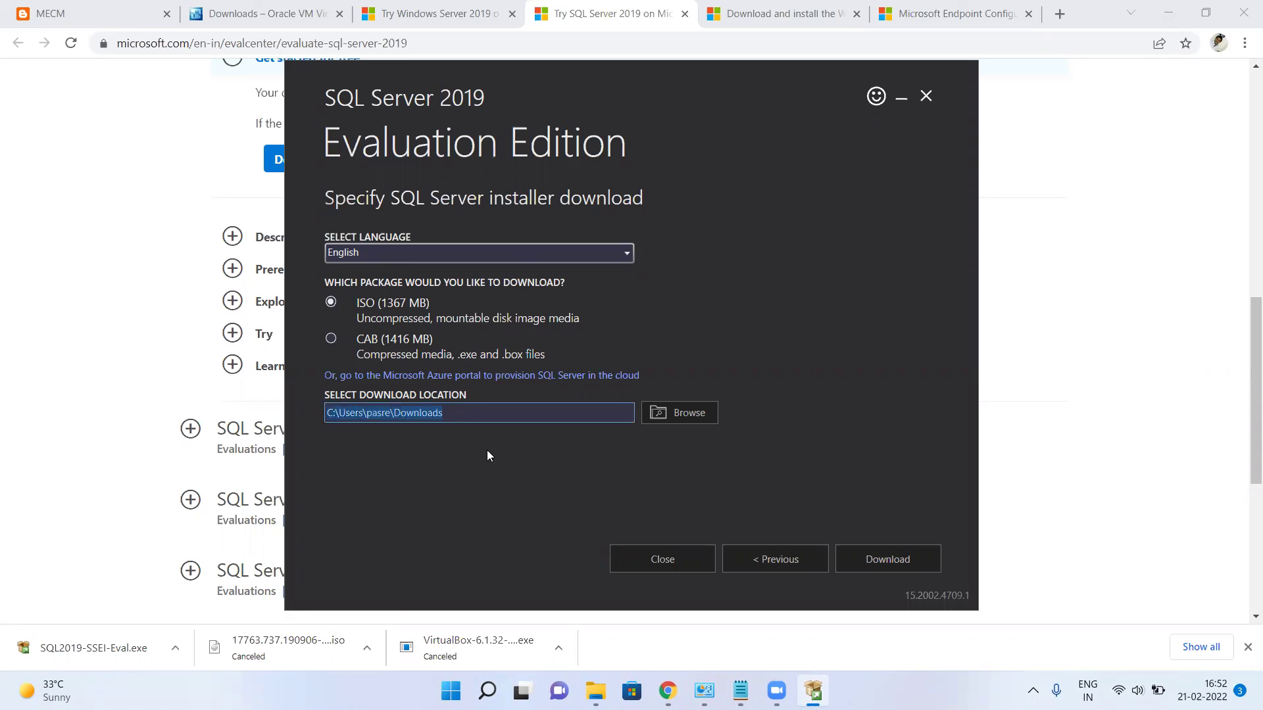
pyautogui.click(699, 416)
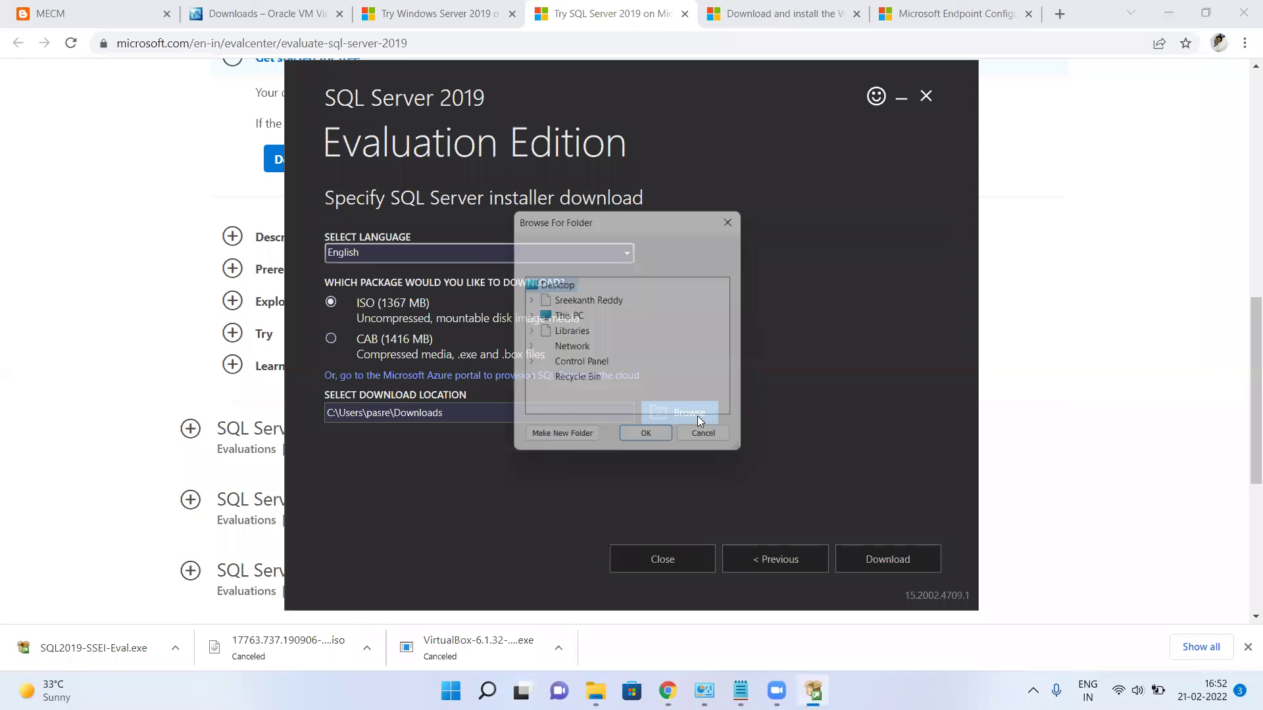
pyautogui.click(528, 317)
pyautogui.scroll(-2, 655, 339)
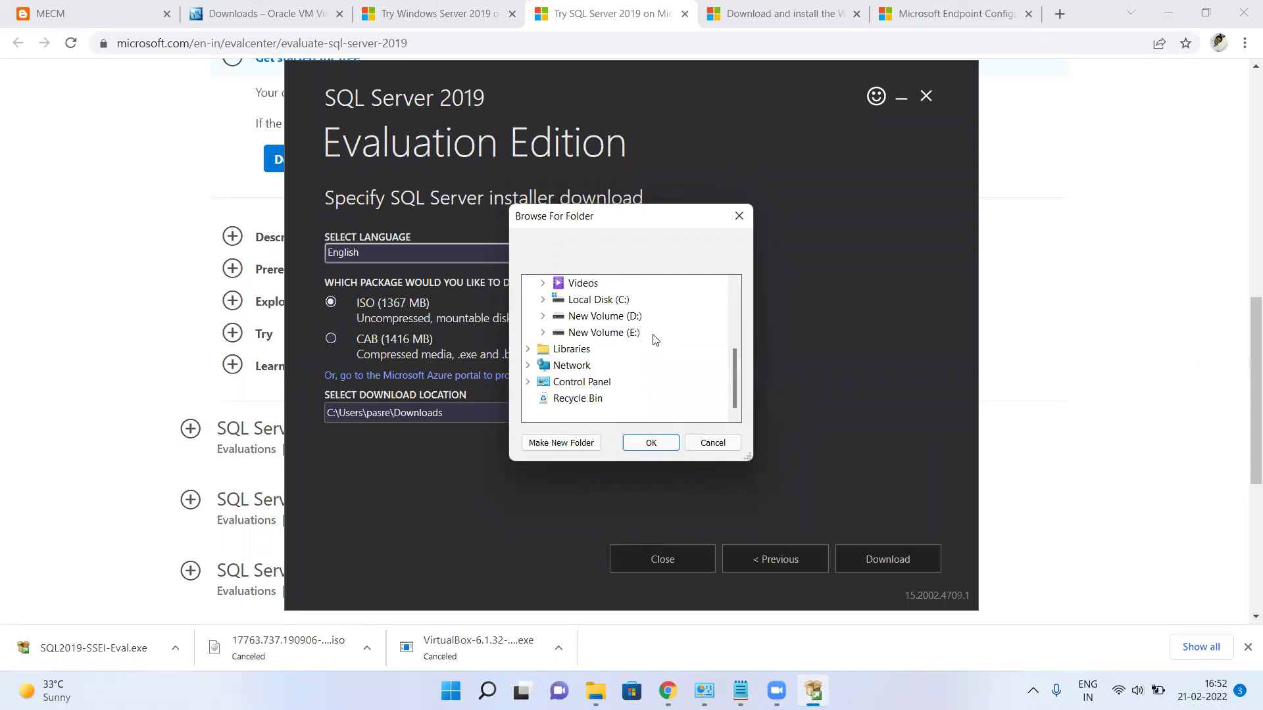
pyautogui.doubleClick(595, 332)
pyautogui.doubleClick(607, 382)
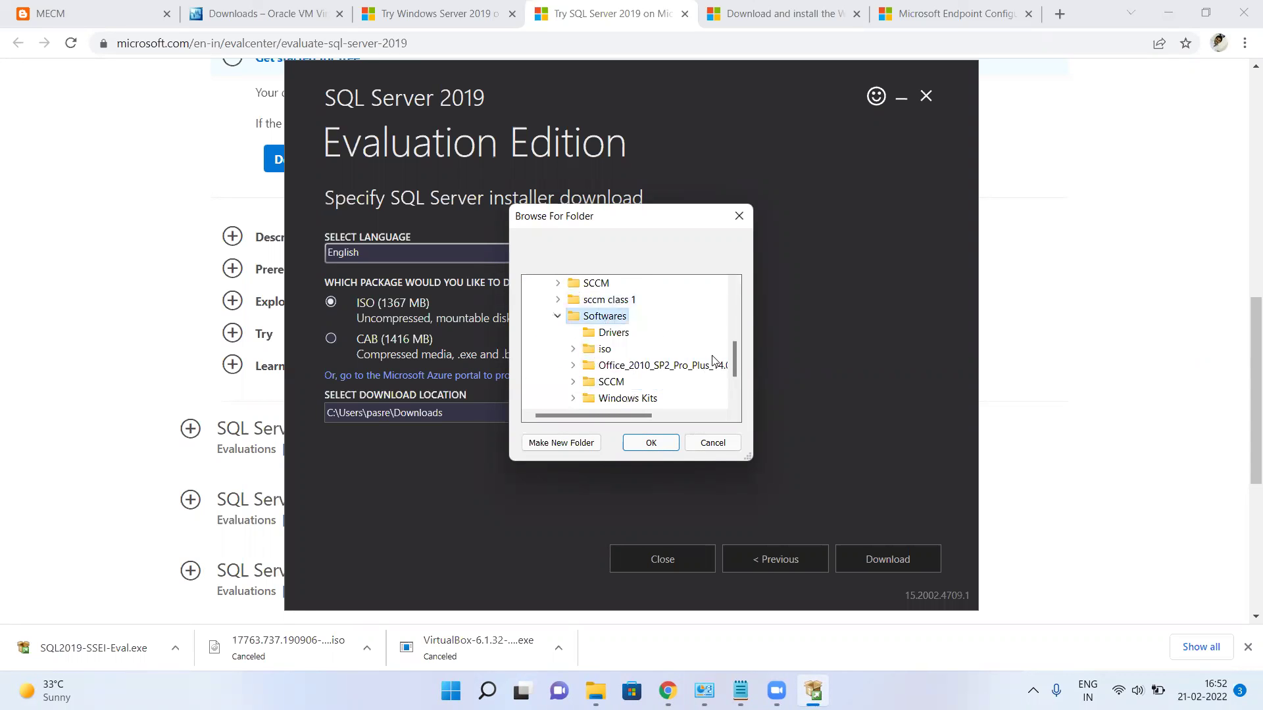
pyautogui.scroll(-1, 717, 358)
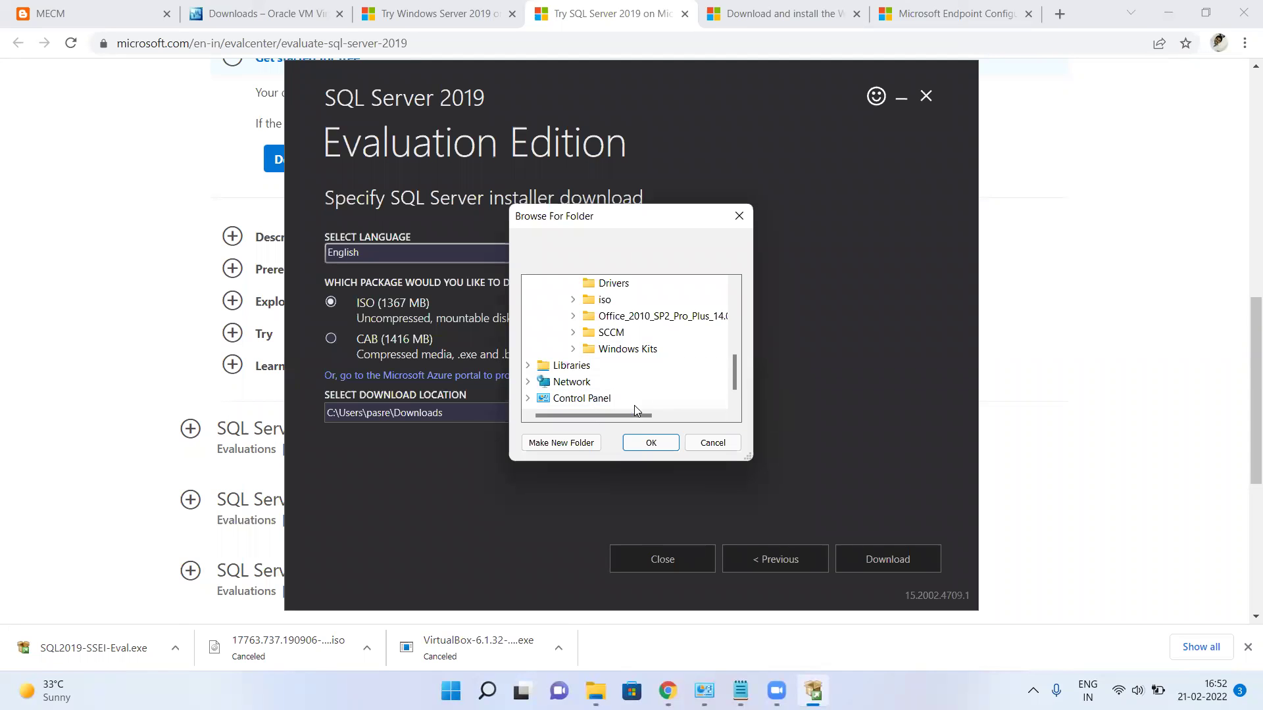
pyautogui.click(655, 441)
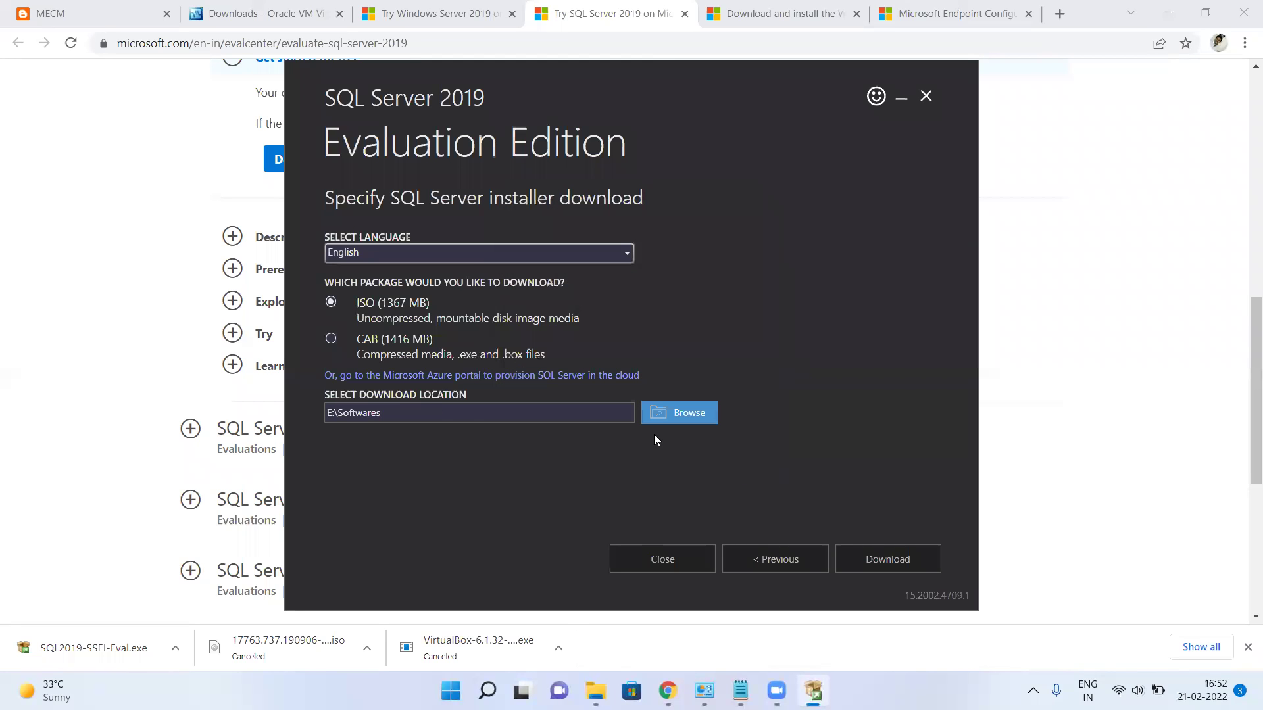
# - Start the SQL Server 2019 English ISO download, and exit the installer to abandon that download
pyautogui.click(898, 561)
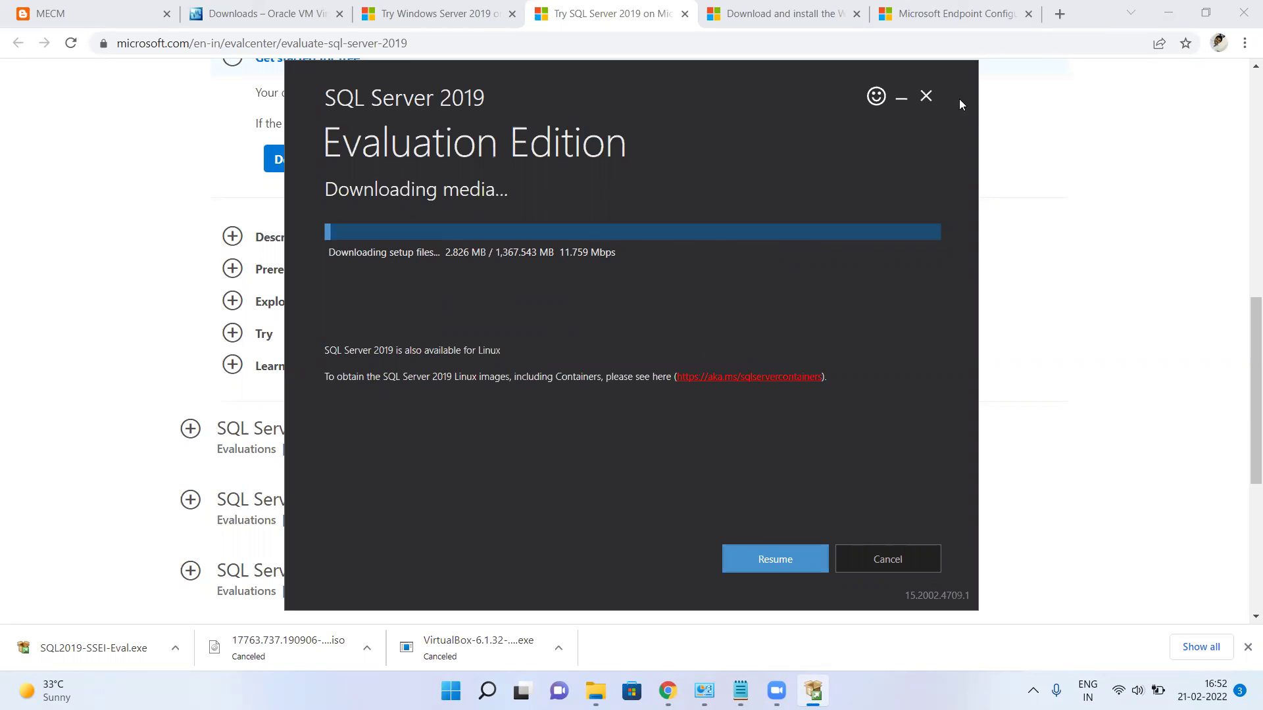
pyautogui.click(926, 97)
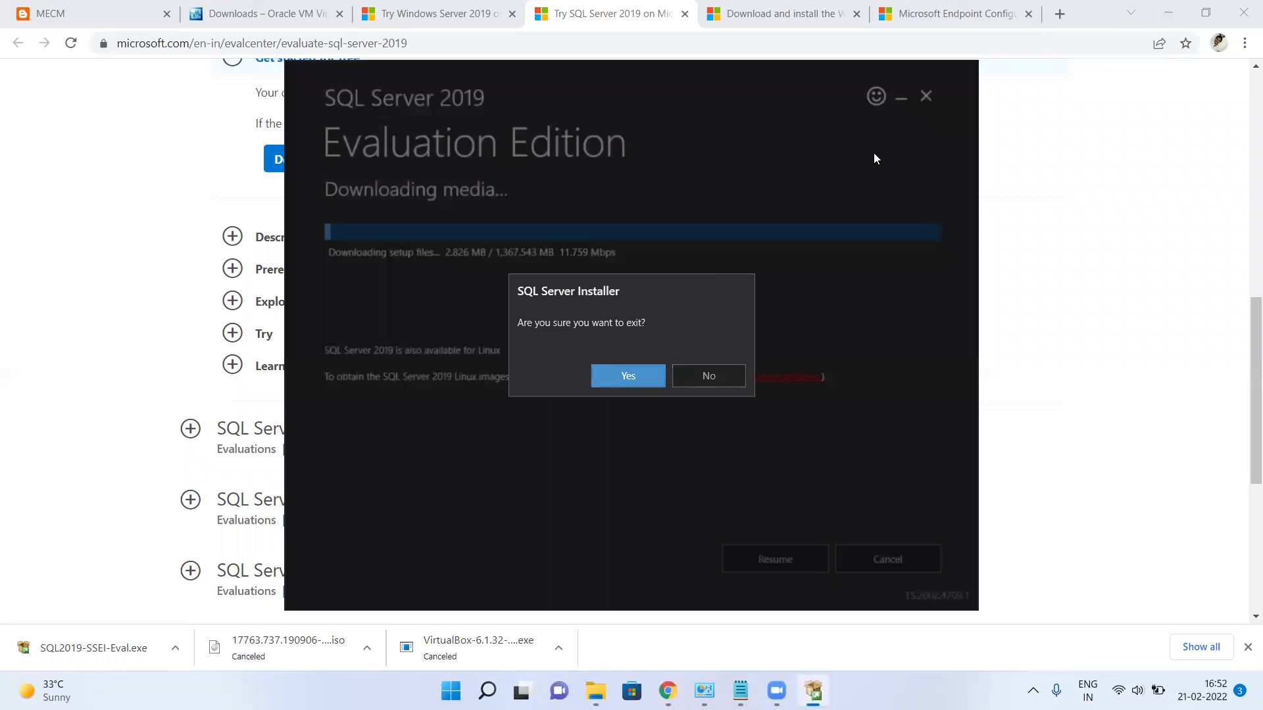
pyautogui.click(615, 378)
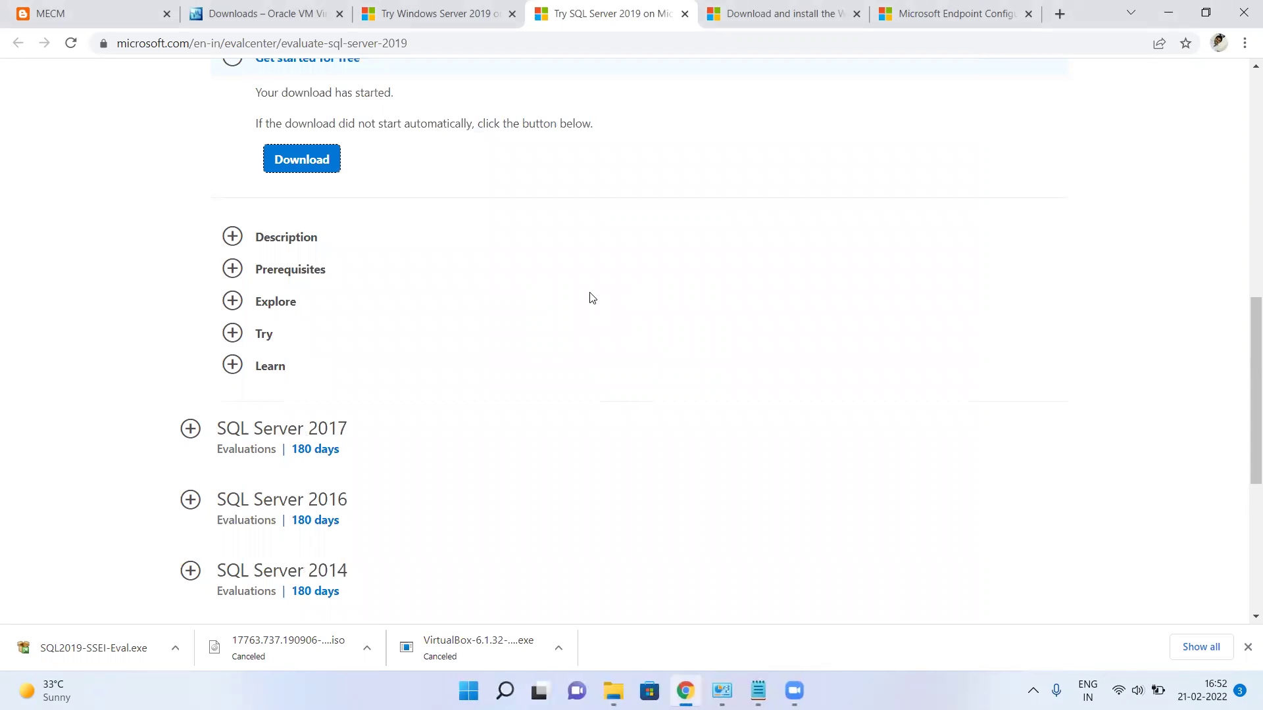
# - From the Windows ADK documentation page, download the Windows ADK for Windows 11 and run adksetup.exe
pyautogui.click(828, 31)
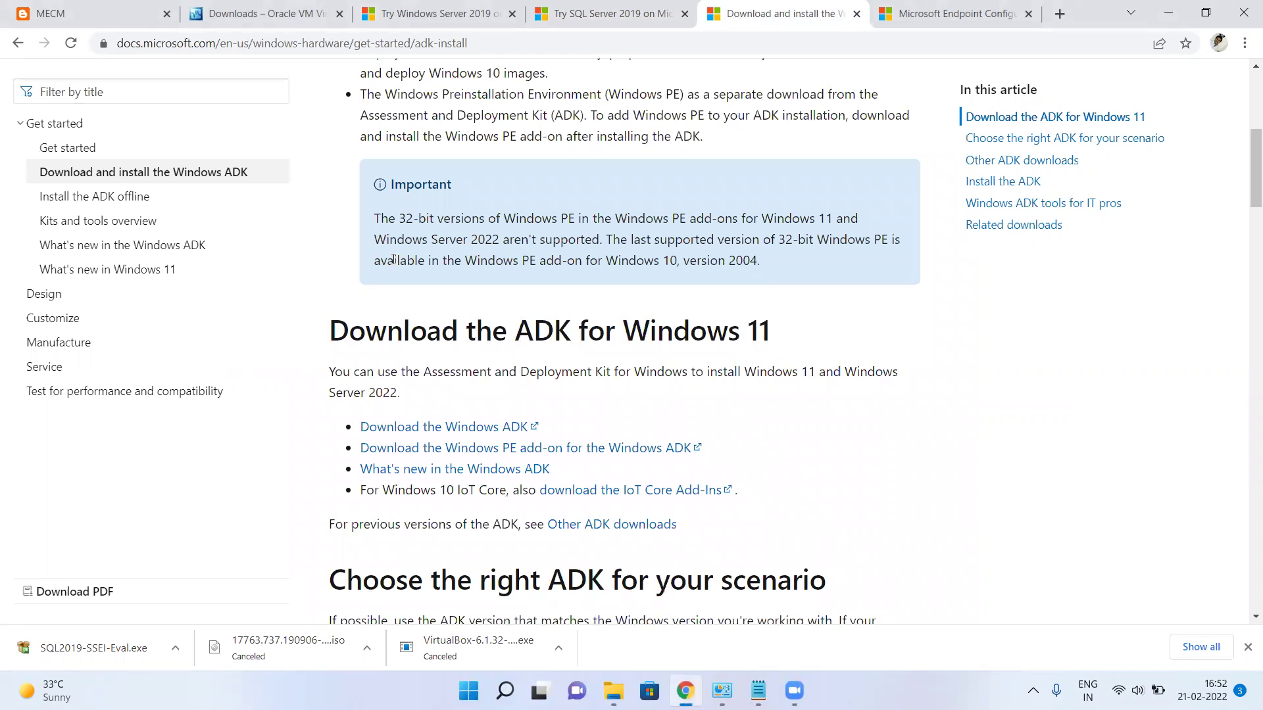
pyautogui.scroll(1, 395, 263)
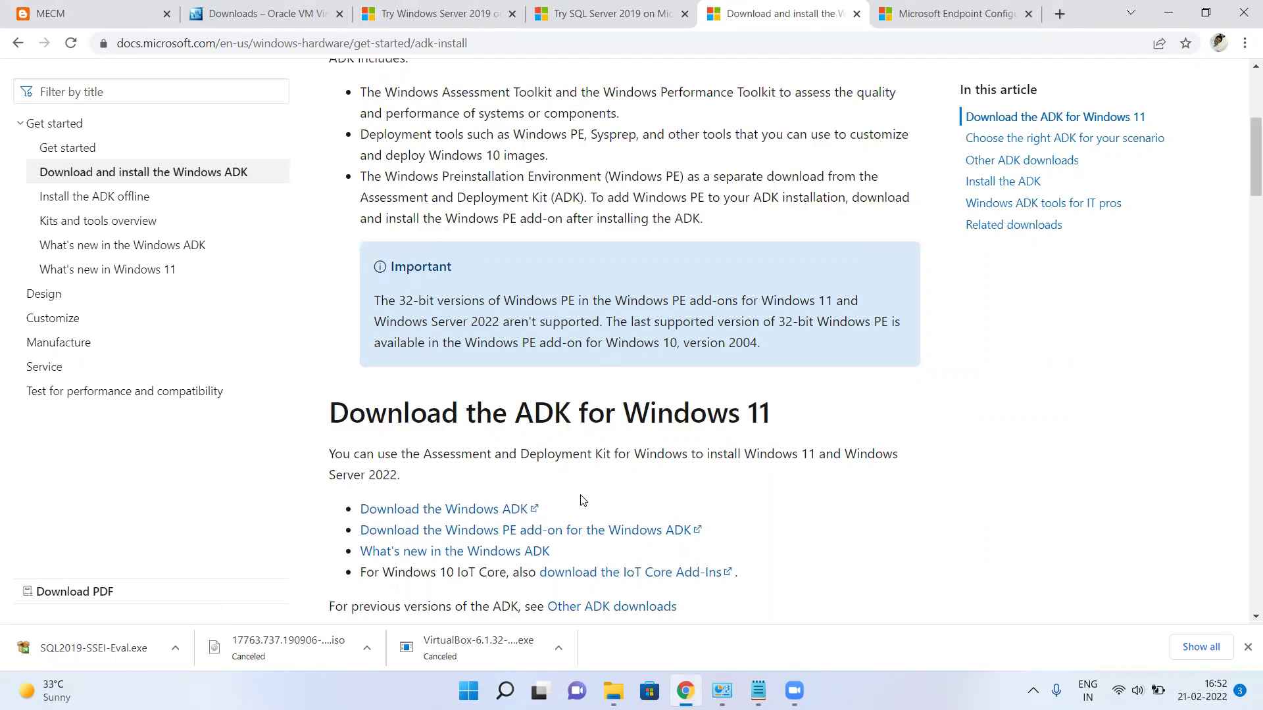
pyautogui.click(466, 514)
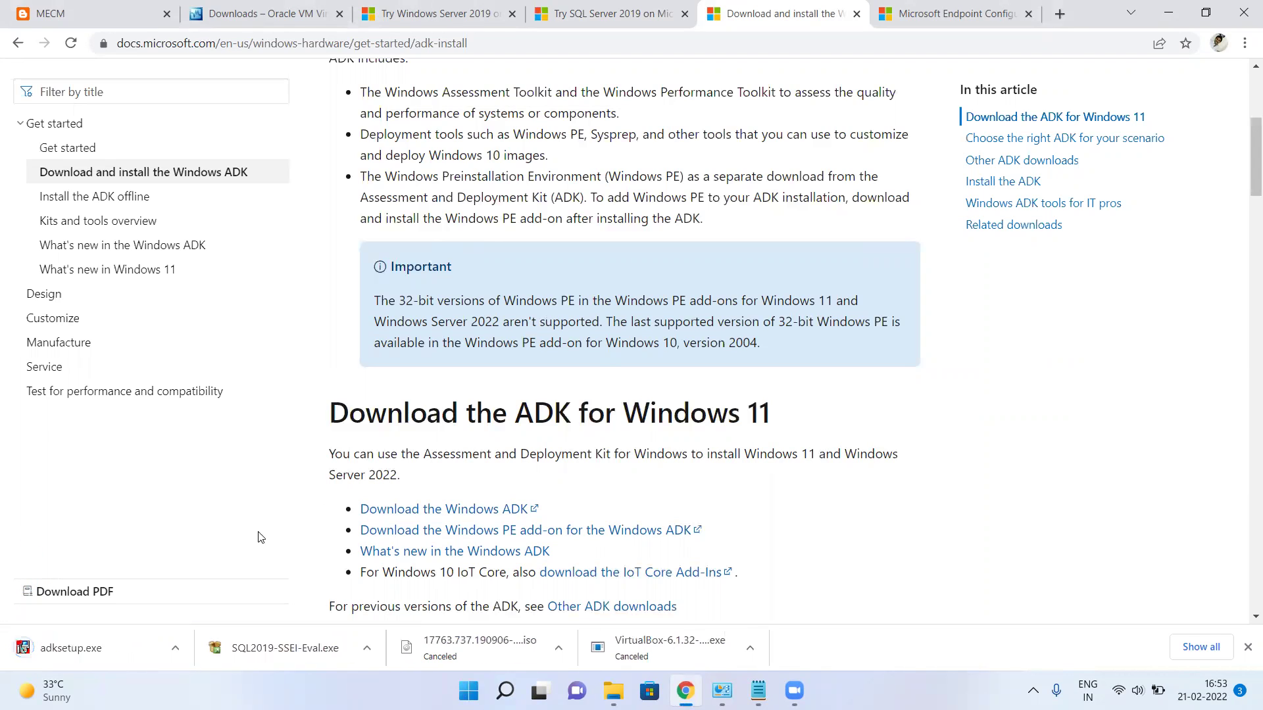
pyautogui.click(92, 651)
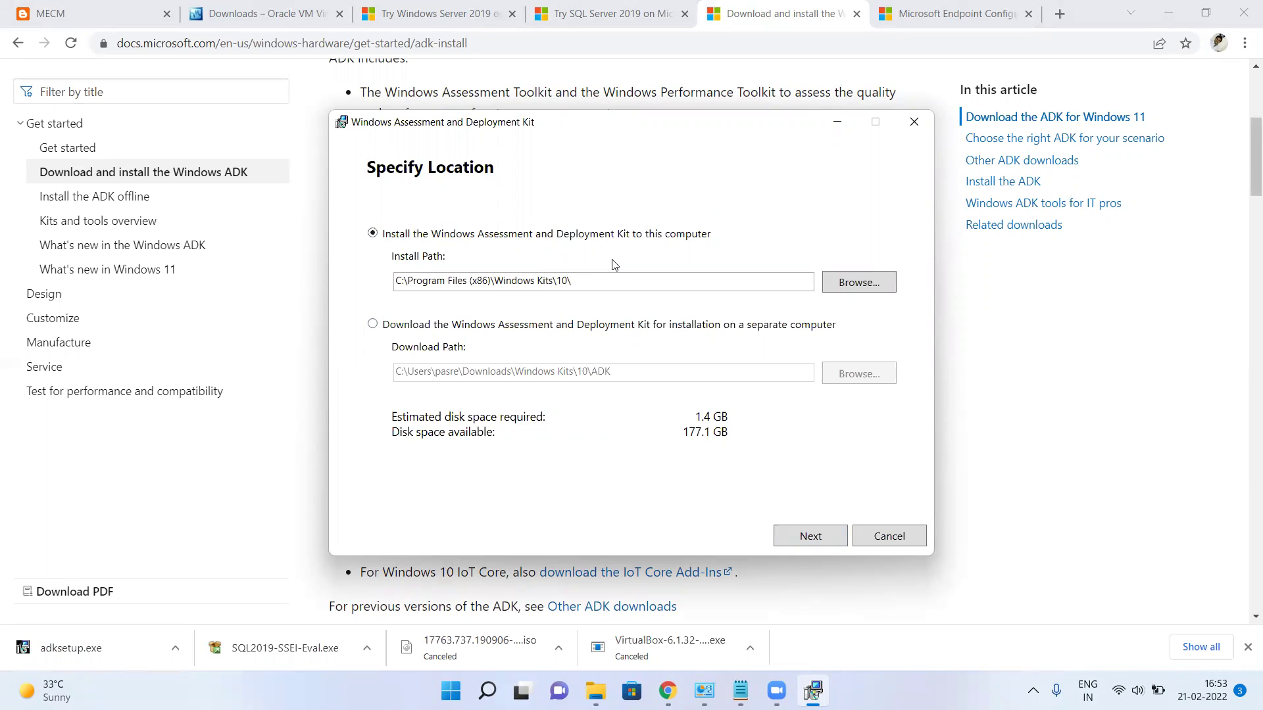
# - Choose to download the ADK for installation on a separate computer, with the E:\Softwares\Windows Kits folder as the download path
pyautogui.click(372, 326)
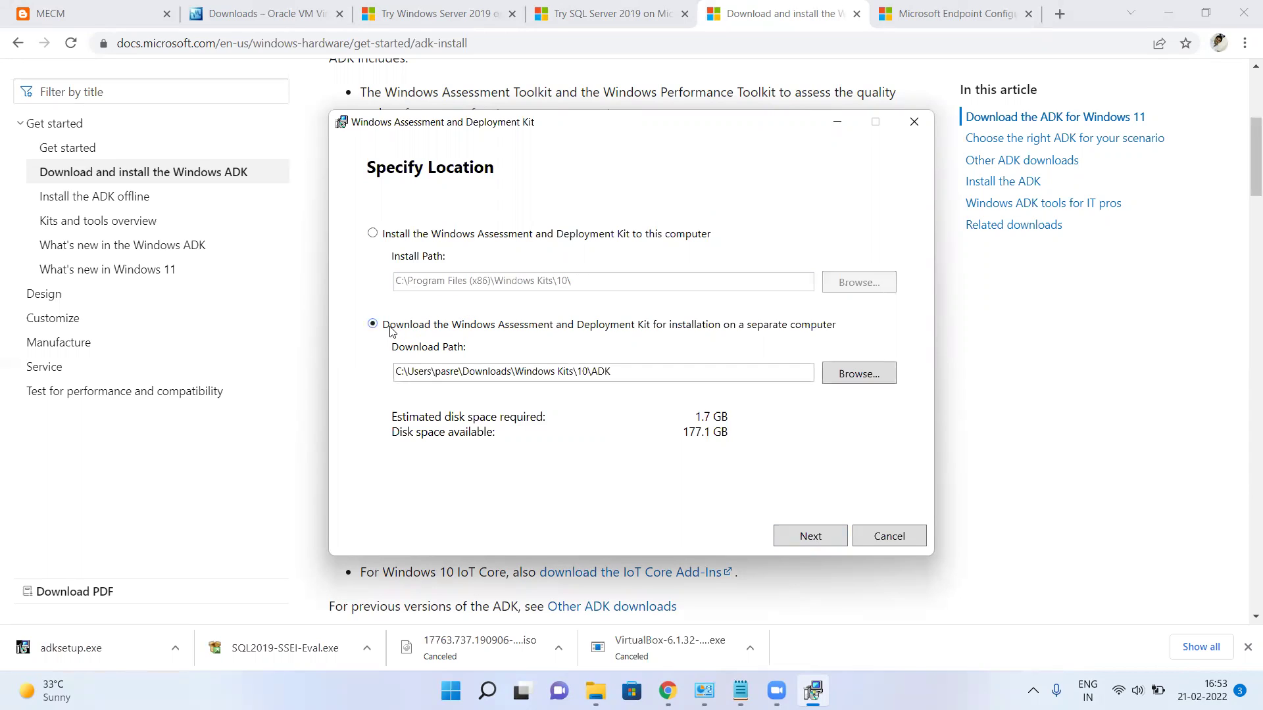
pyautogui.click(877, 372)
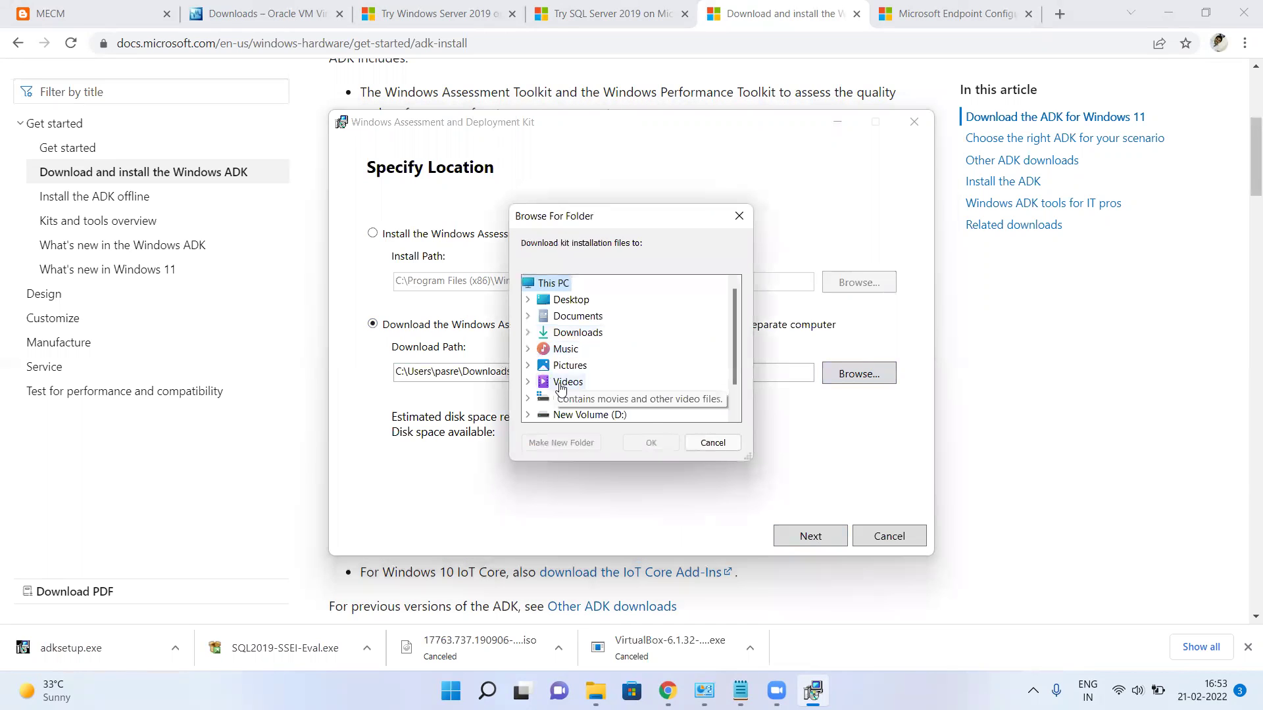
pyautogui.scroll(-1, 690, 352)
pyautogui.click(529, 398)
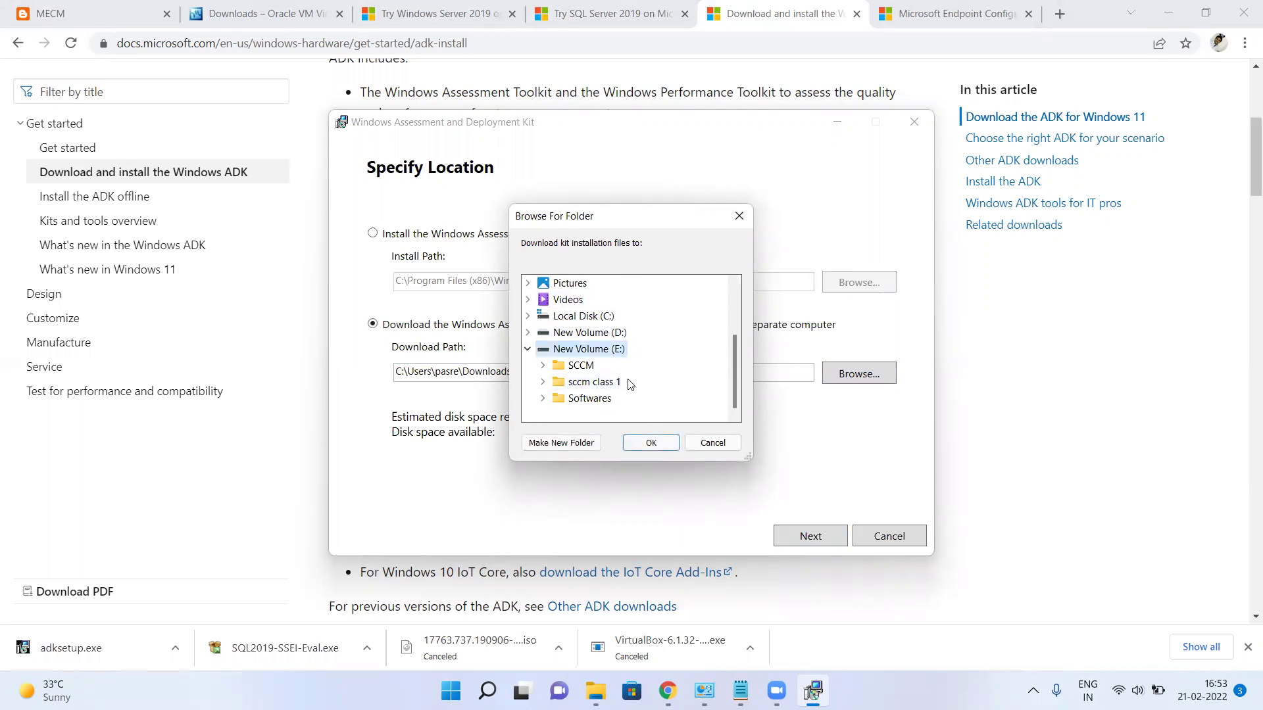
pyautogui.click(590, 398)
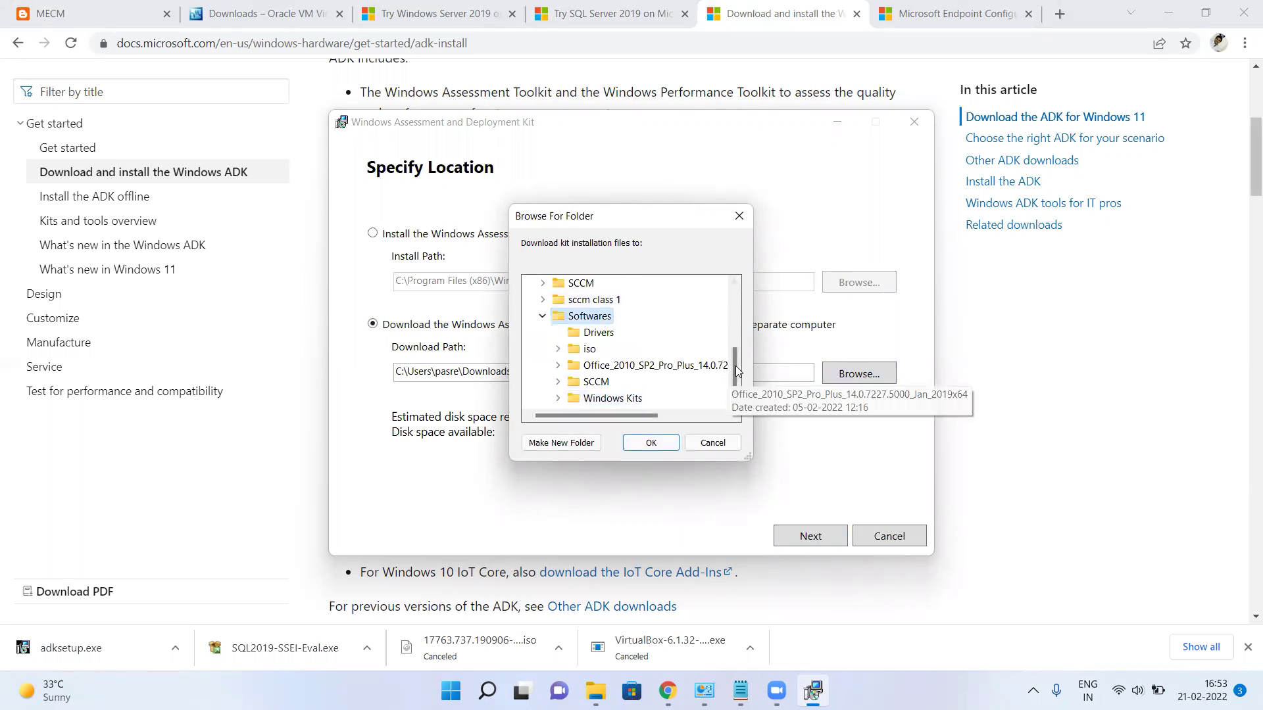
pyautogui.doubleClick(612, 399)
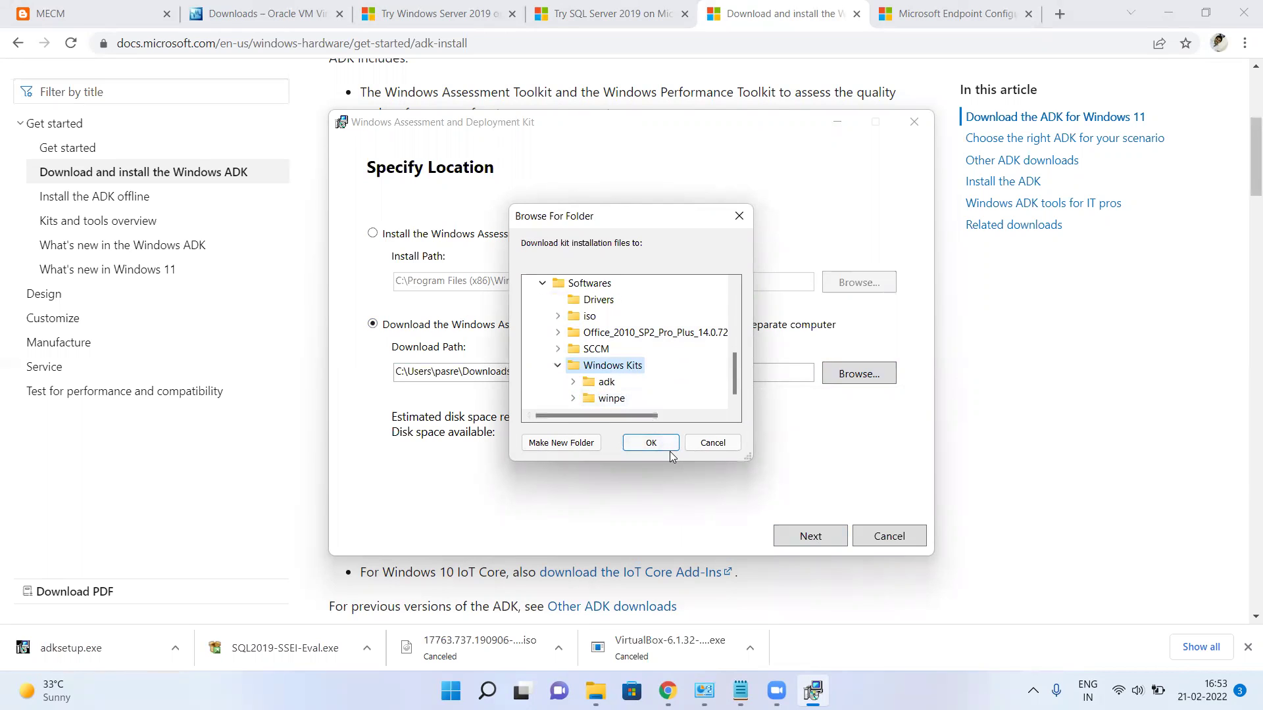
pyautogui.click(648, 444)
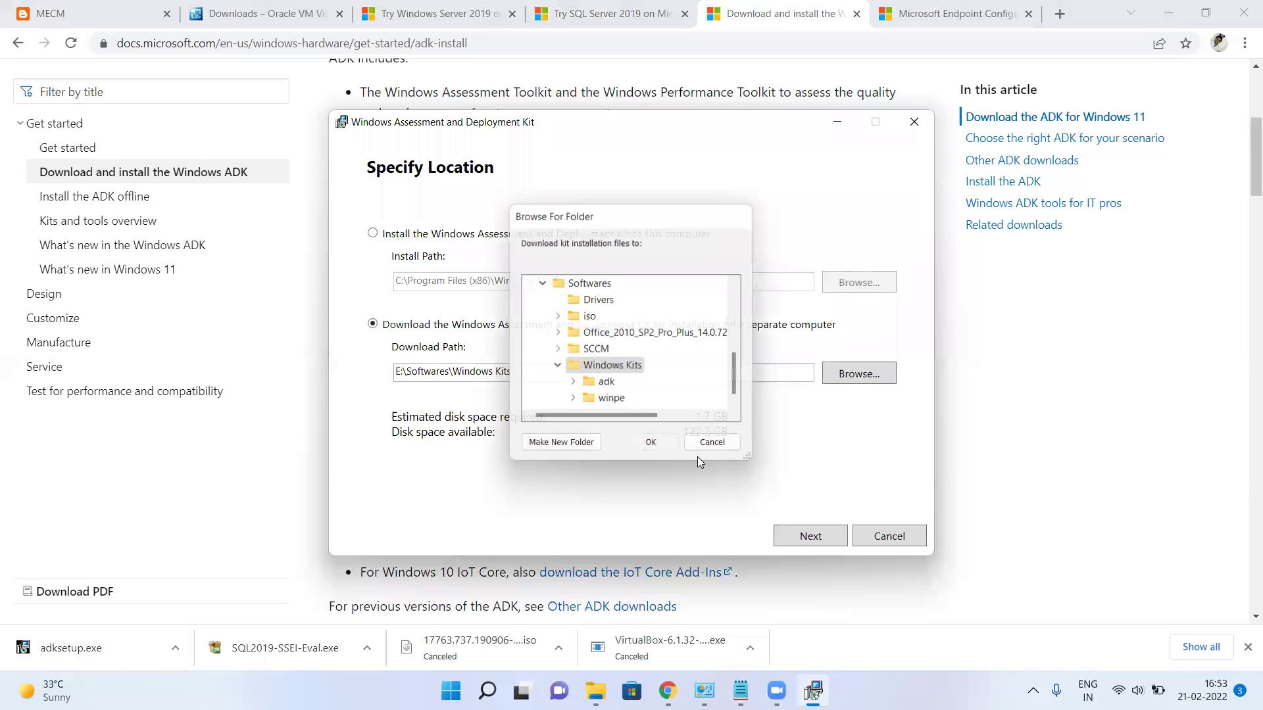
# - Confirm the ADK download location and continue with Yes for letting Microsoft collect Windows Kits insights
pyautogui.click(811, 537)
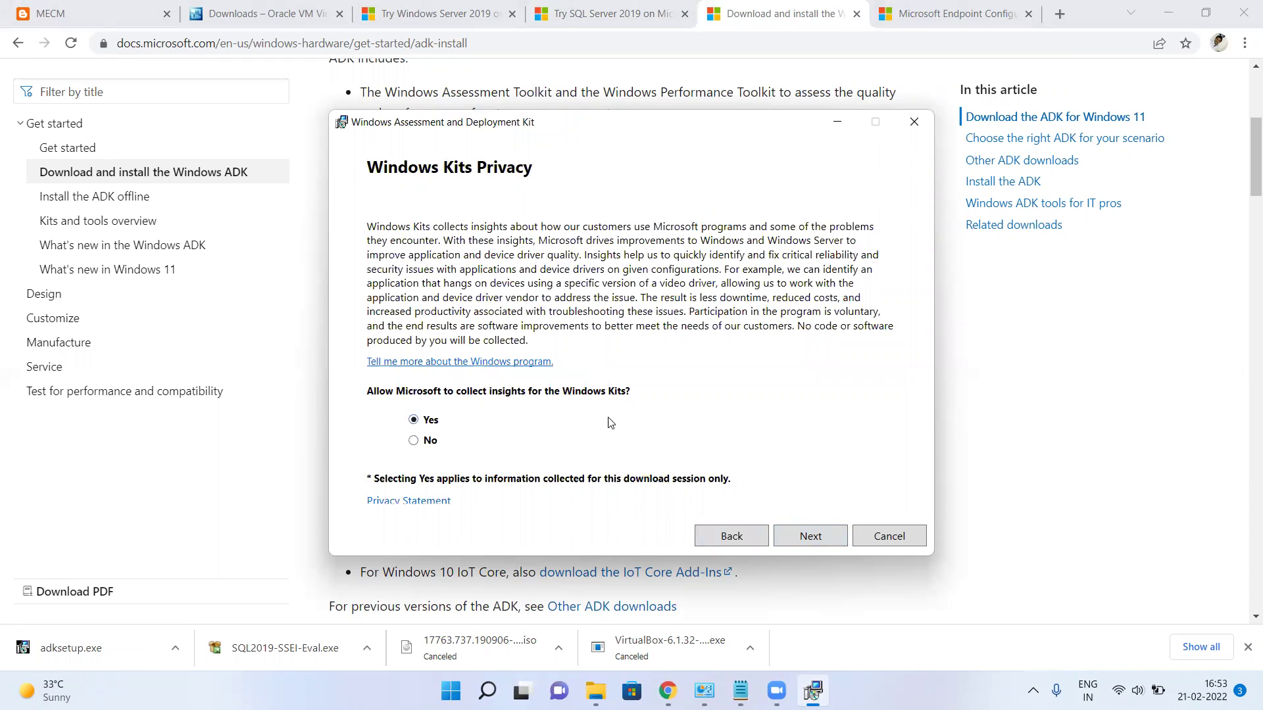
pyautogui.click(818, 541)
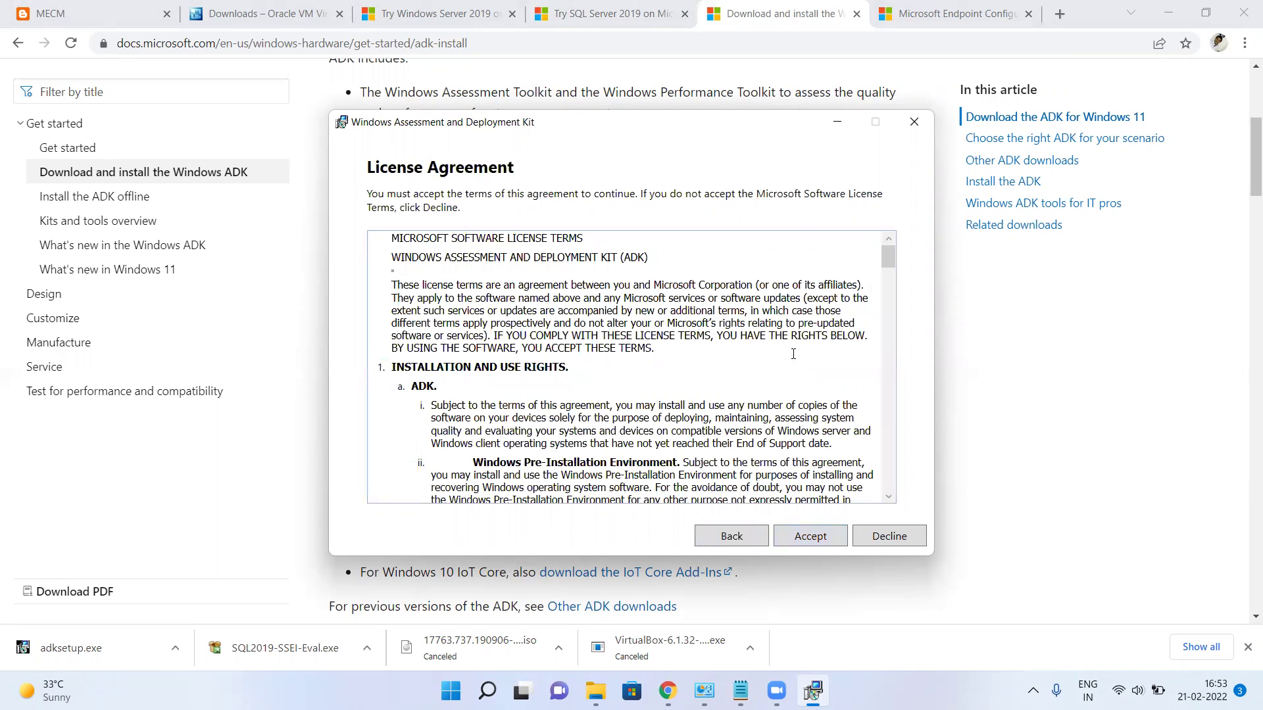
# - Accept the ADK license agreement to start downloading the features, and cancel the download and close the installer
pyautogui.scroll(-10, 794, 353)
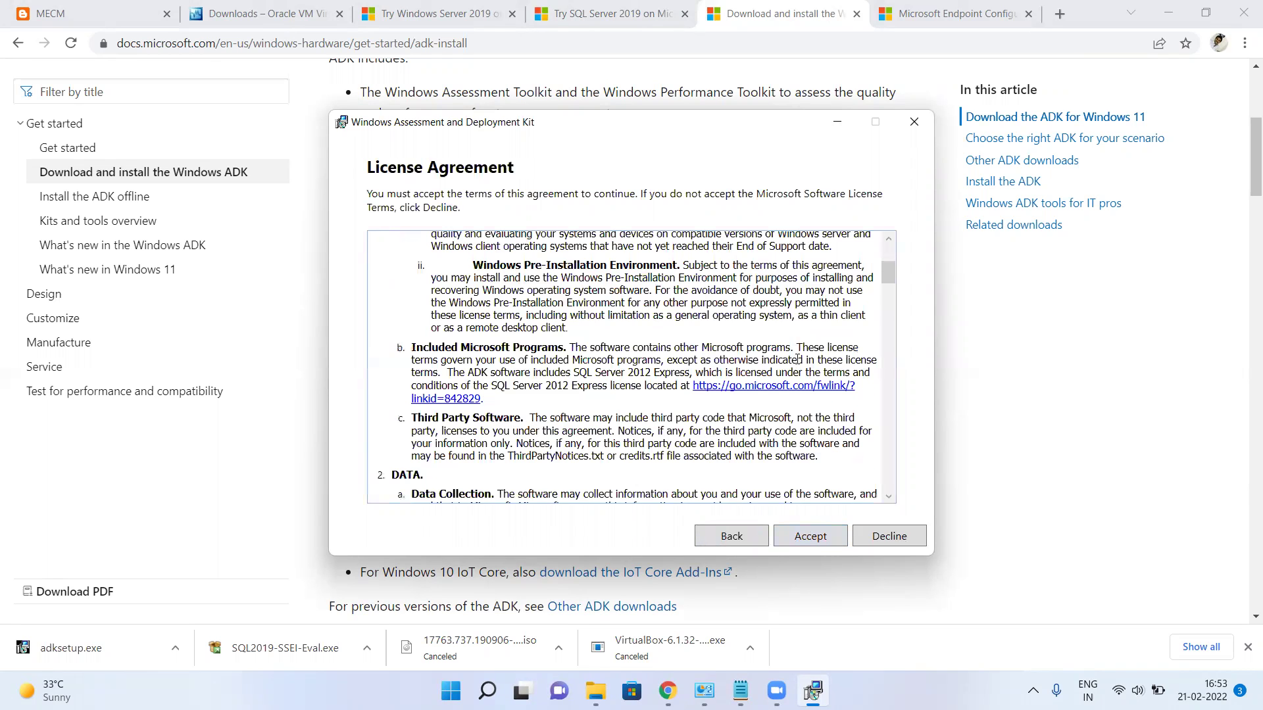
pyautogui.click(813, 538)
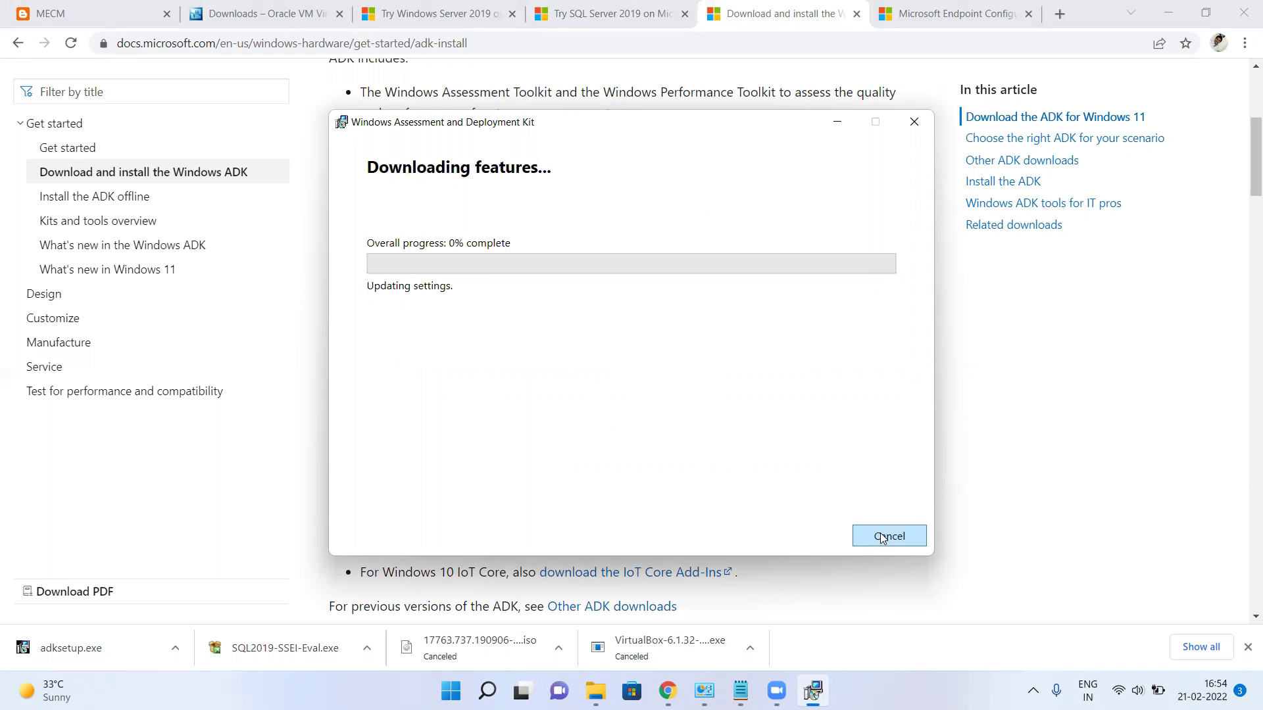
pyautogui.click(915, 122)
pyautogui.click(644, 405)
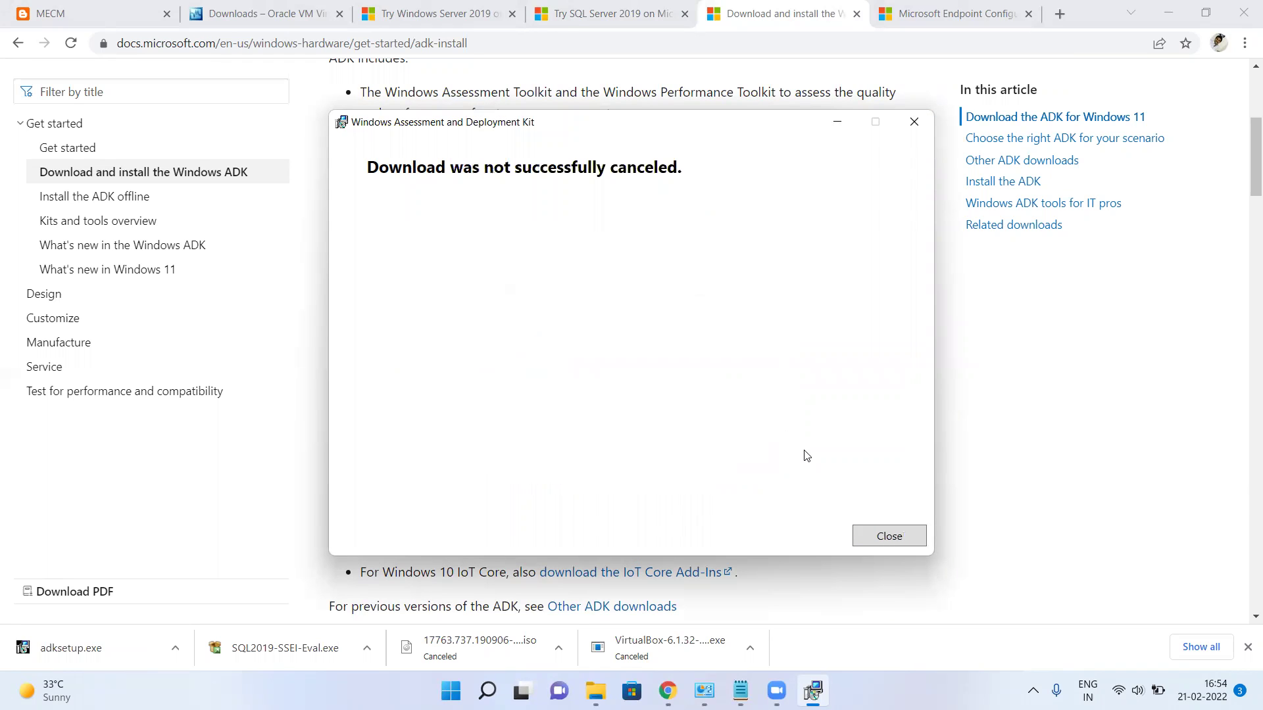
pyautogui.click(899, 540)
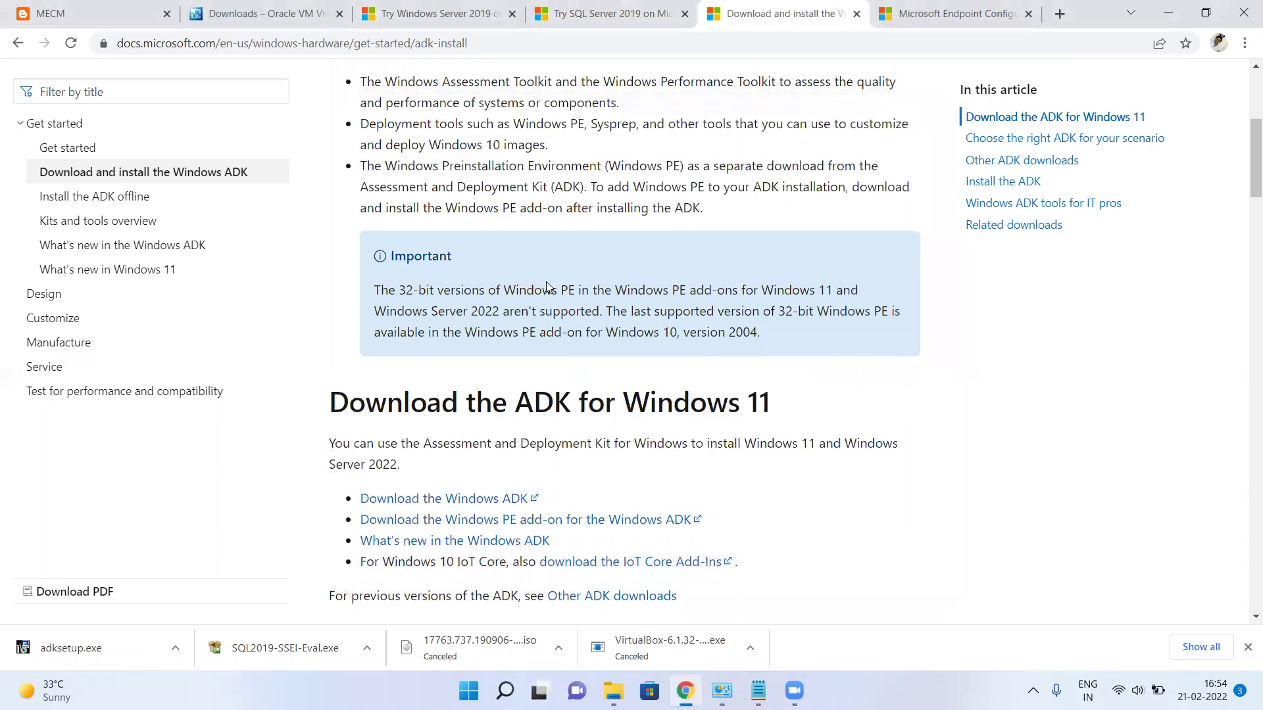
# - Switch to File Explorer and open the E:\Softwares\Windows Kits folder to examine the downloaded ADK files
pyautogui.scroll(-2, 546, 281)
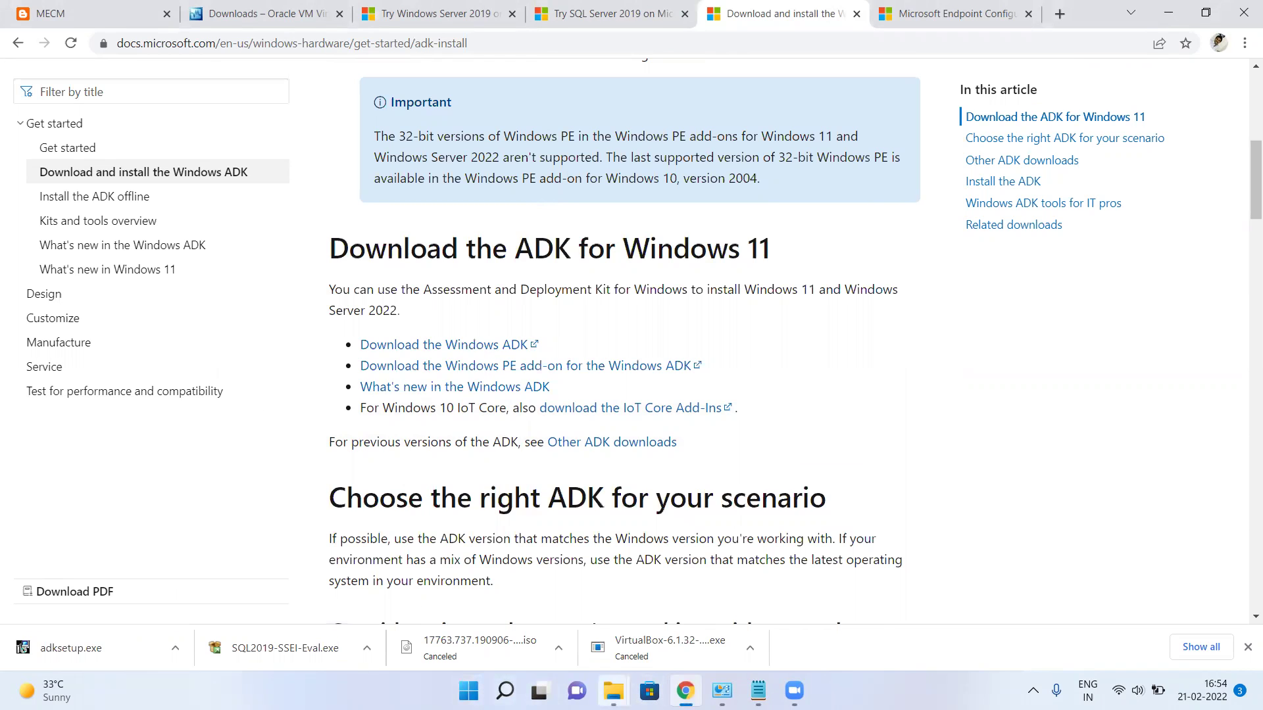
pyautogui.click(613, 690)
pyautogui.click(409, 556)
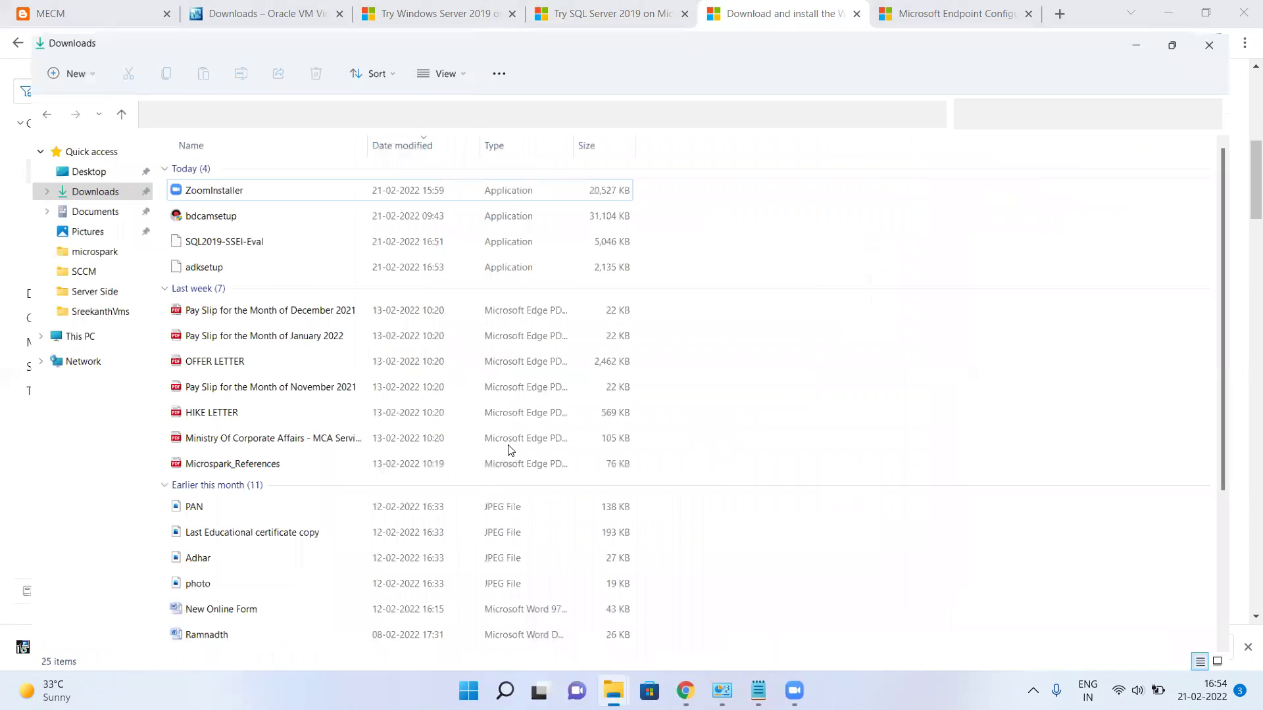
pyautogui.click(52, 318)
pyautogui.click(624, 272)
pyautogui.doubleClick(624, 272)
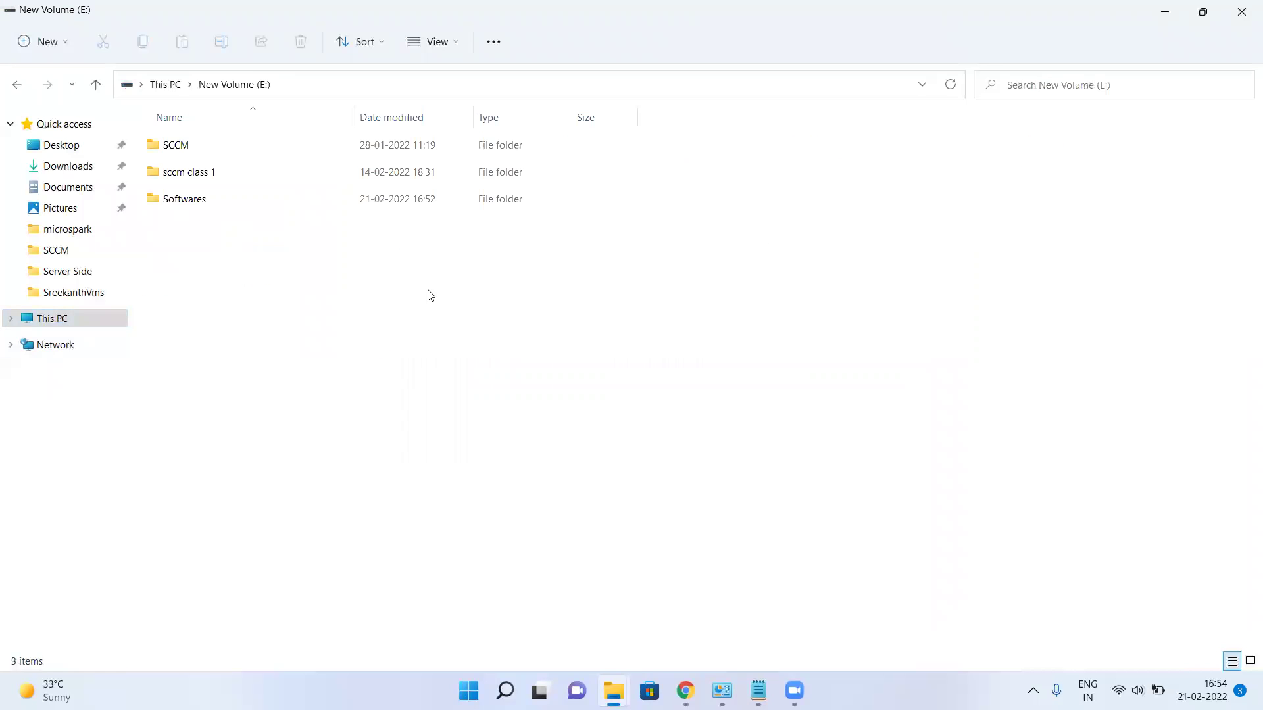
pyautogui.doubleClick(198, 201)
pyautogui.doubleClick(201, 253)
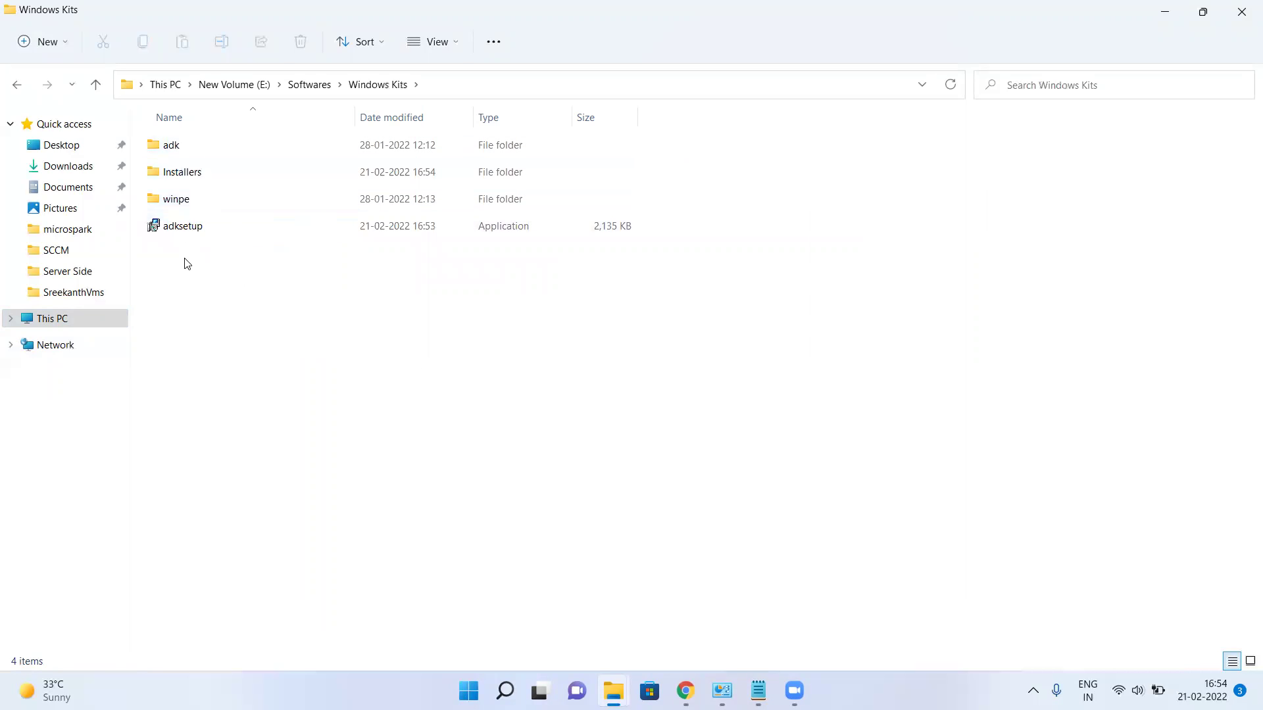
# - Look at the winpe folder and the contents of the parent Softwares folder, and return to the browser
pyautogui.click(159, 199)
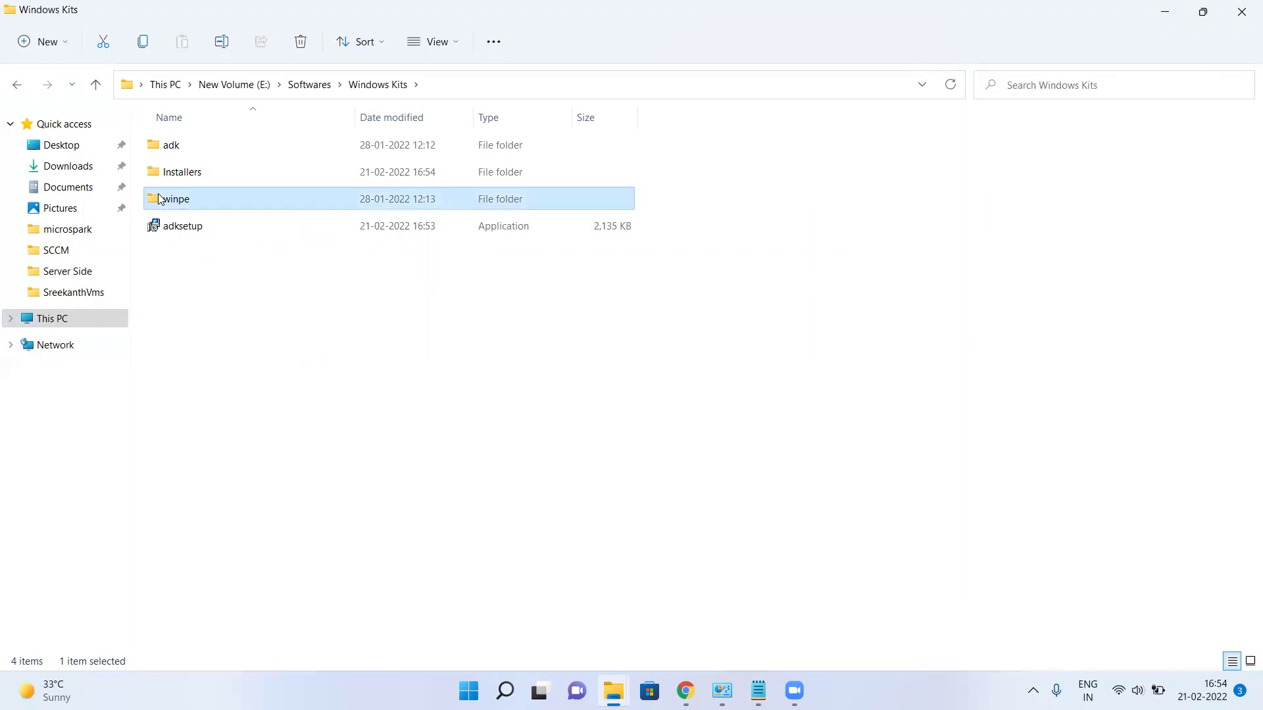
pyautogui.click(299, 85)
pyautogui.click(368, 441)
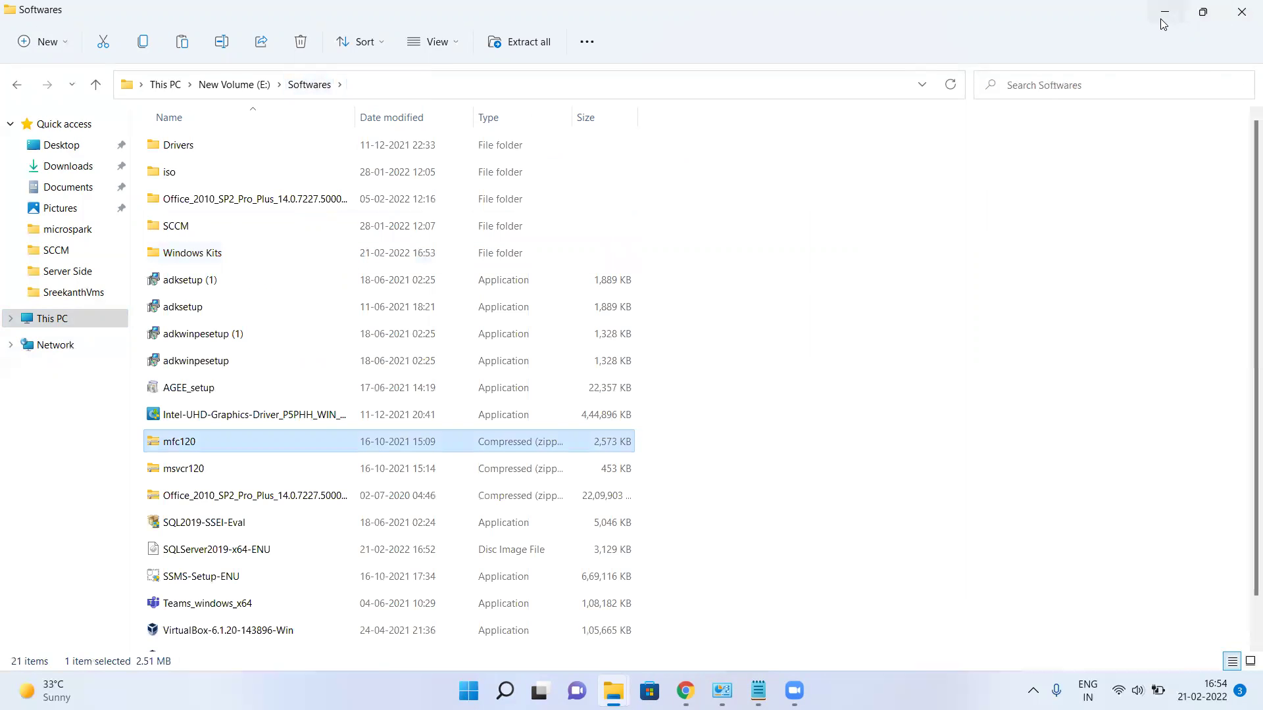
pyautogui.click(1162, 18)
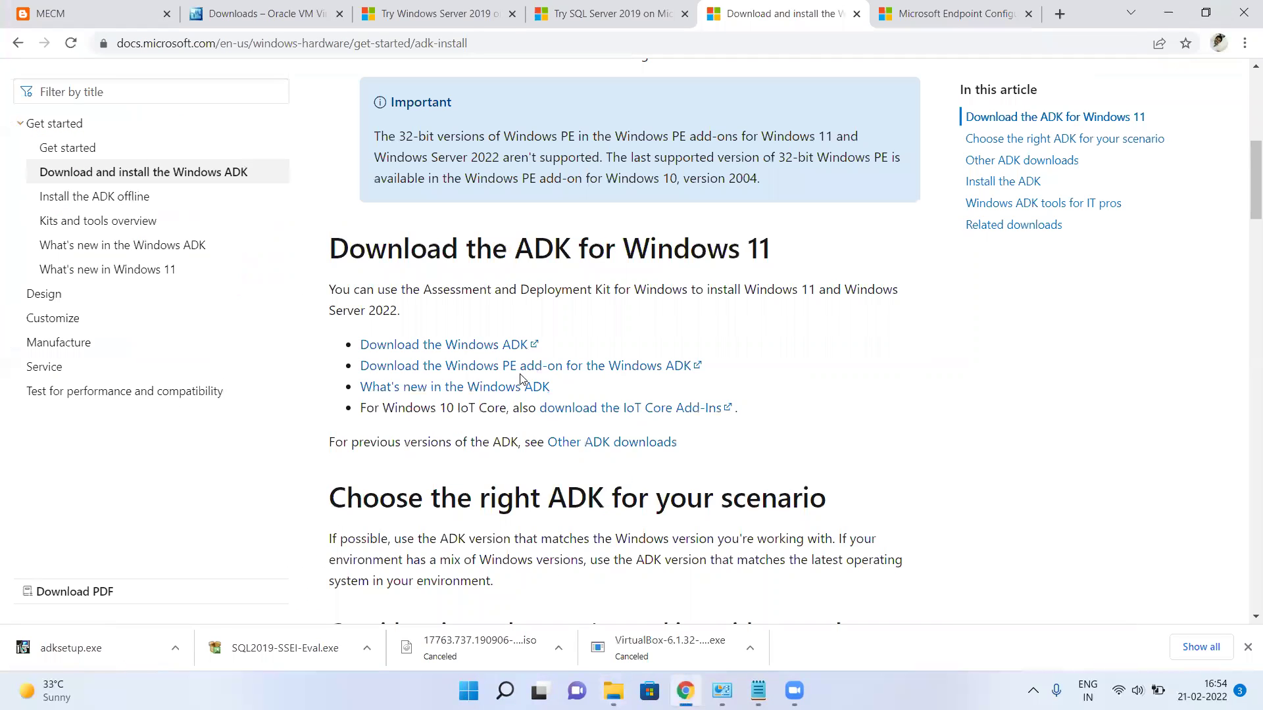
# - Download the Windows PE add-on, run adkwinpesetup.exe and choose to download it for installation on a separate computer
pyautogui.click(519, 367)
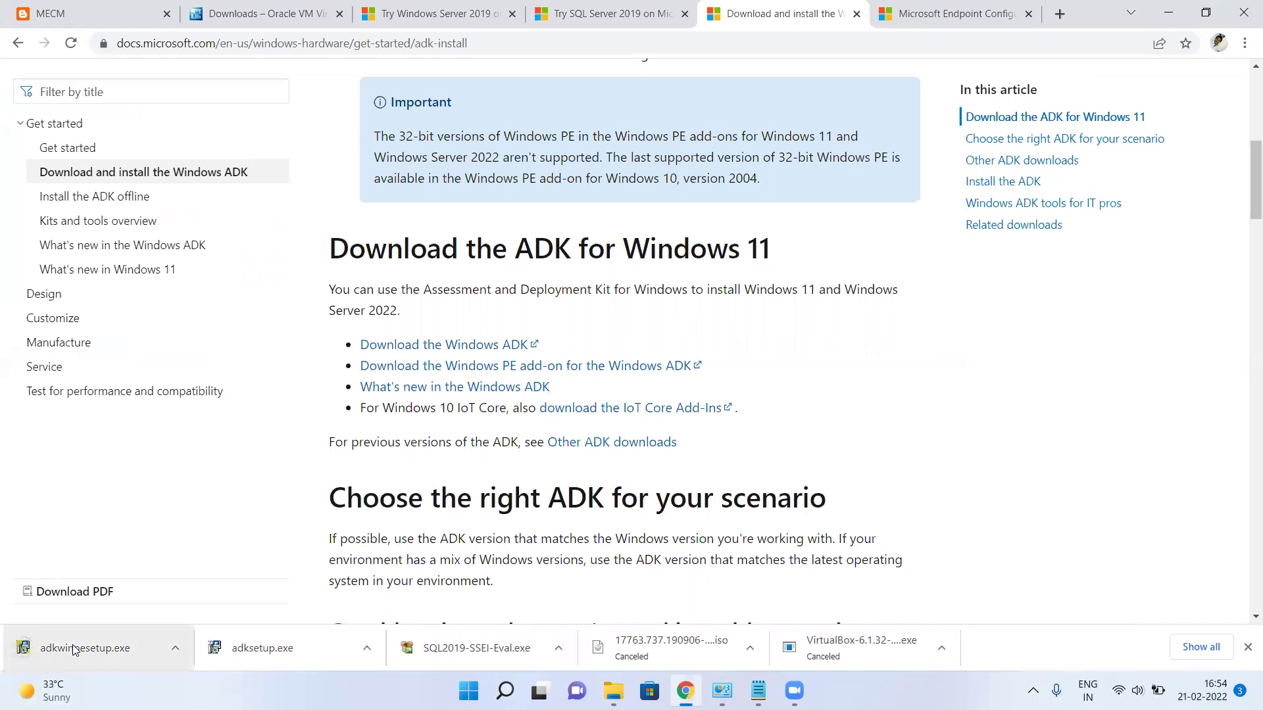
pyautogui.click(105, 649)
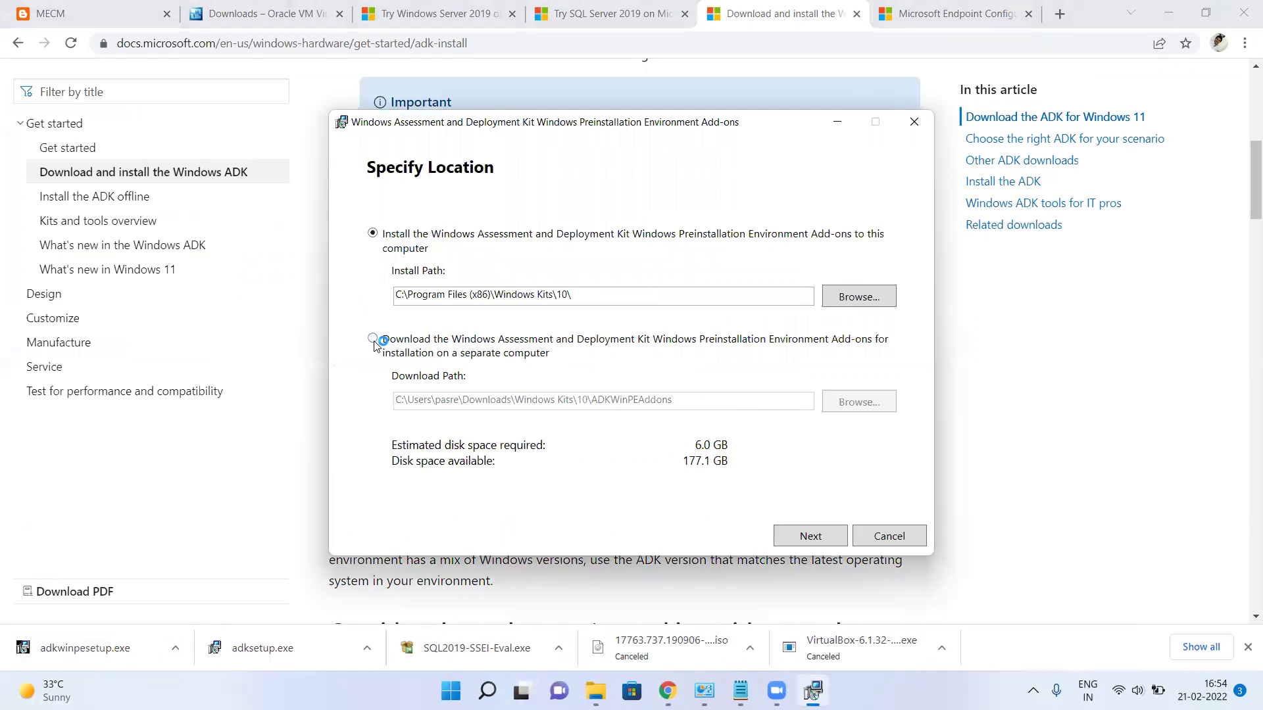
pyautogui.click(373, 339)
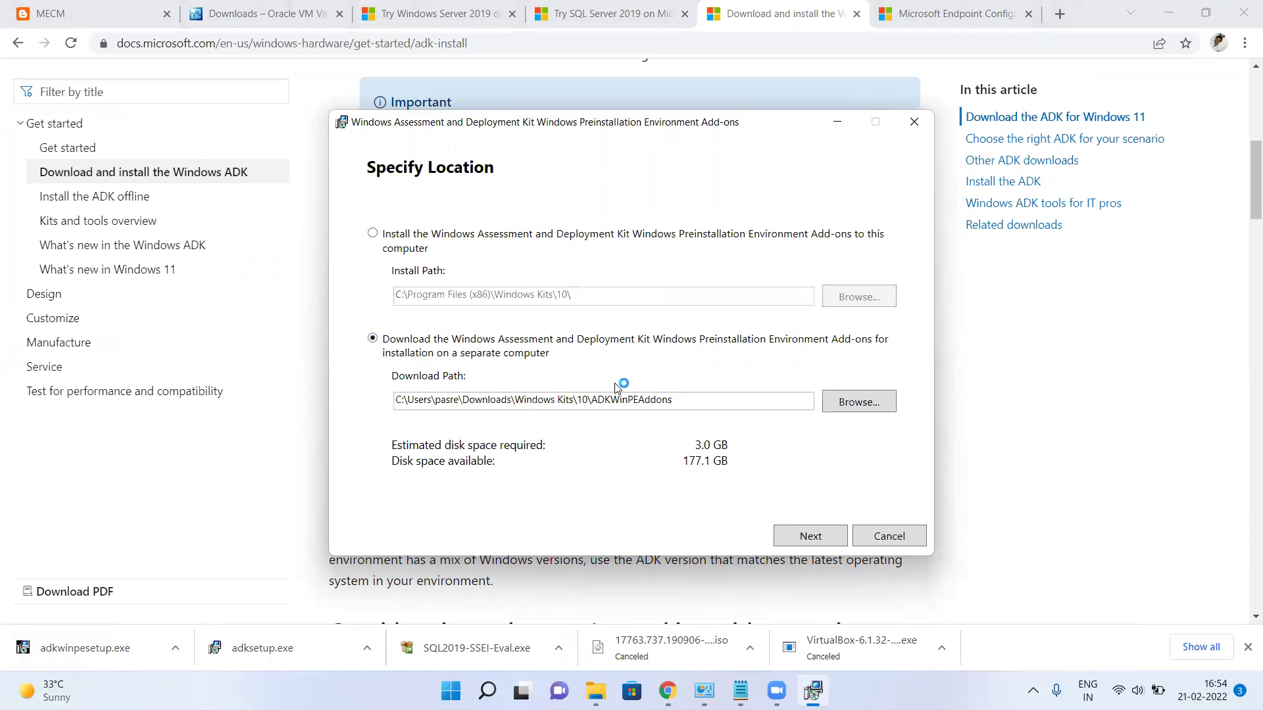
# - Set the download path of the Windows PE add-on to the E:\Softwares\Windows Kits\winpe folder
pyautogui.click(888, 404)
pyautogui.scroll(-1, 578, 370)
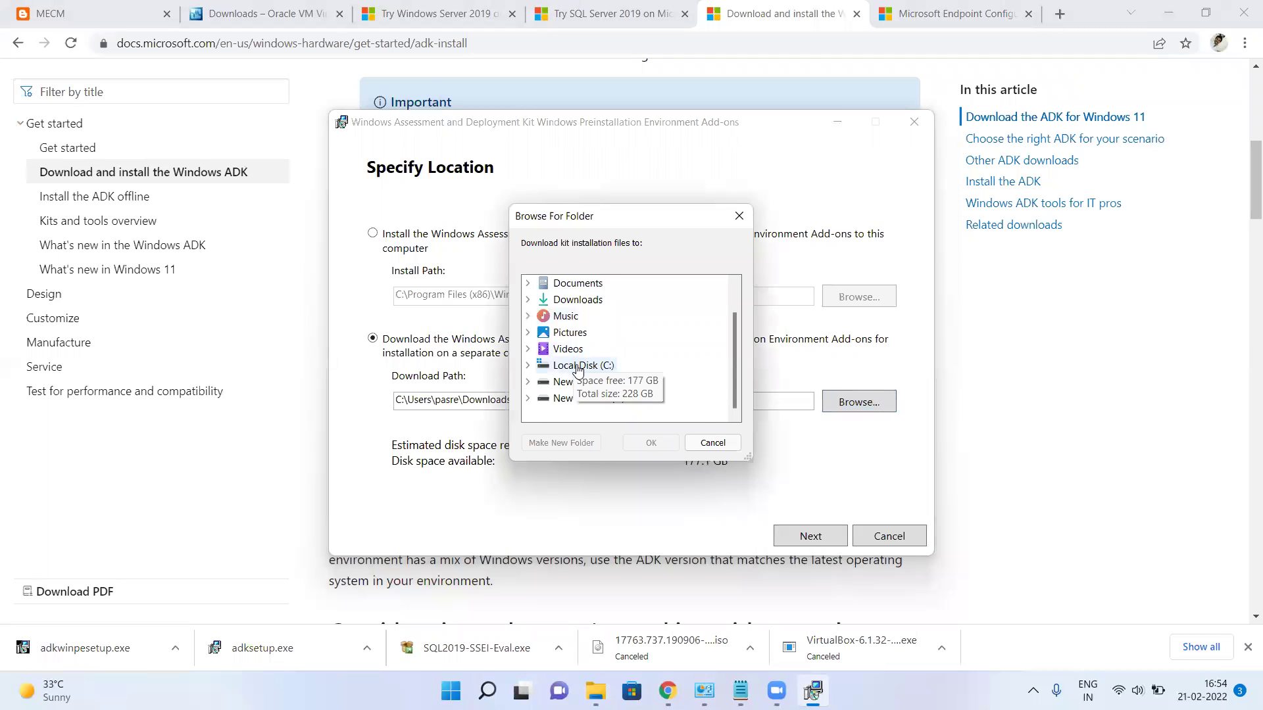
pyautogui.doubleClick(564, 398)
pyautogui.click(589, 398)
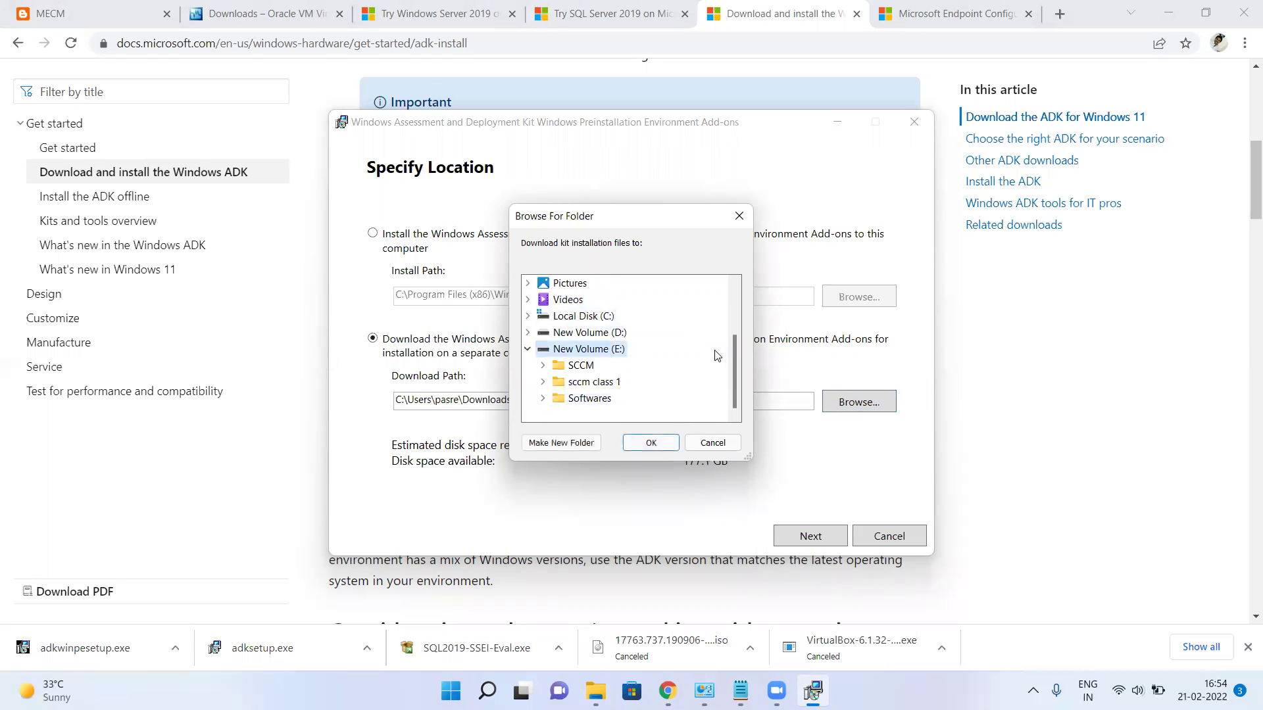
pyautogui.click(543, 399)
pyautogui.click(558, 398)
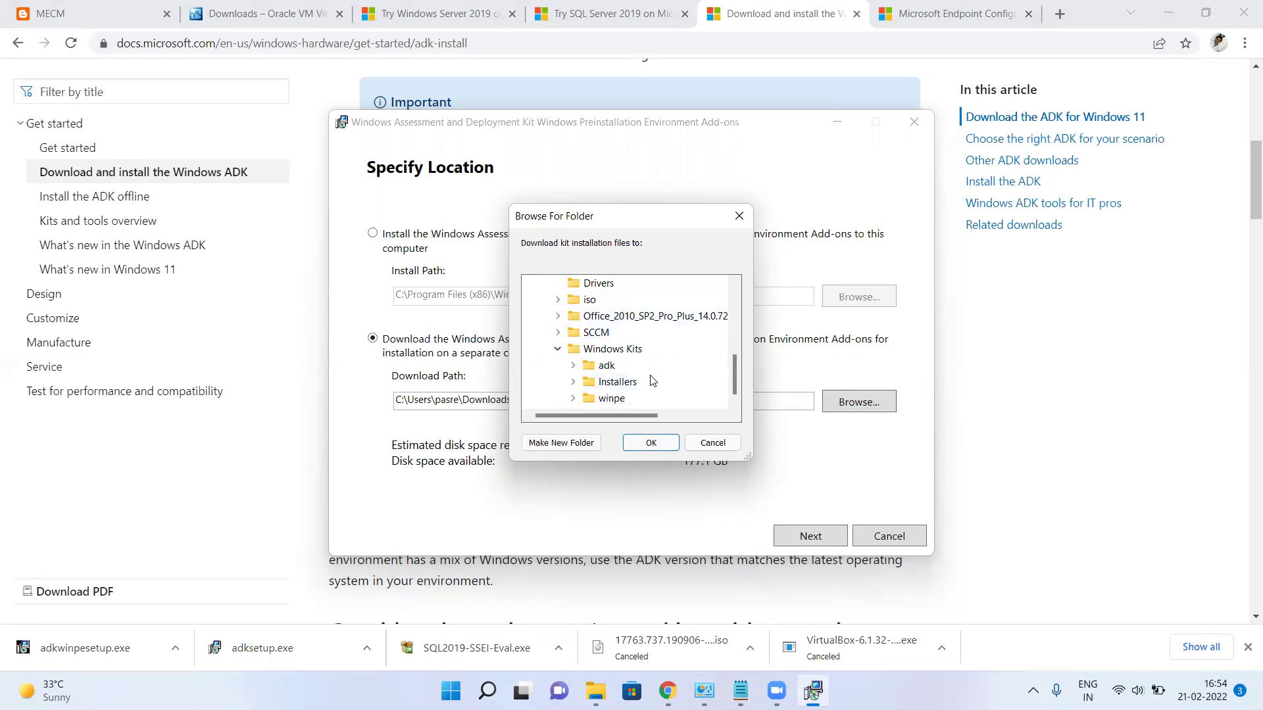
pyautogui.doubleClick(612, 398)
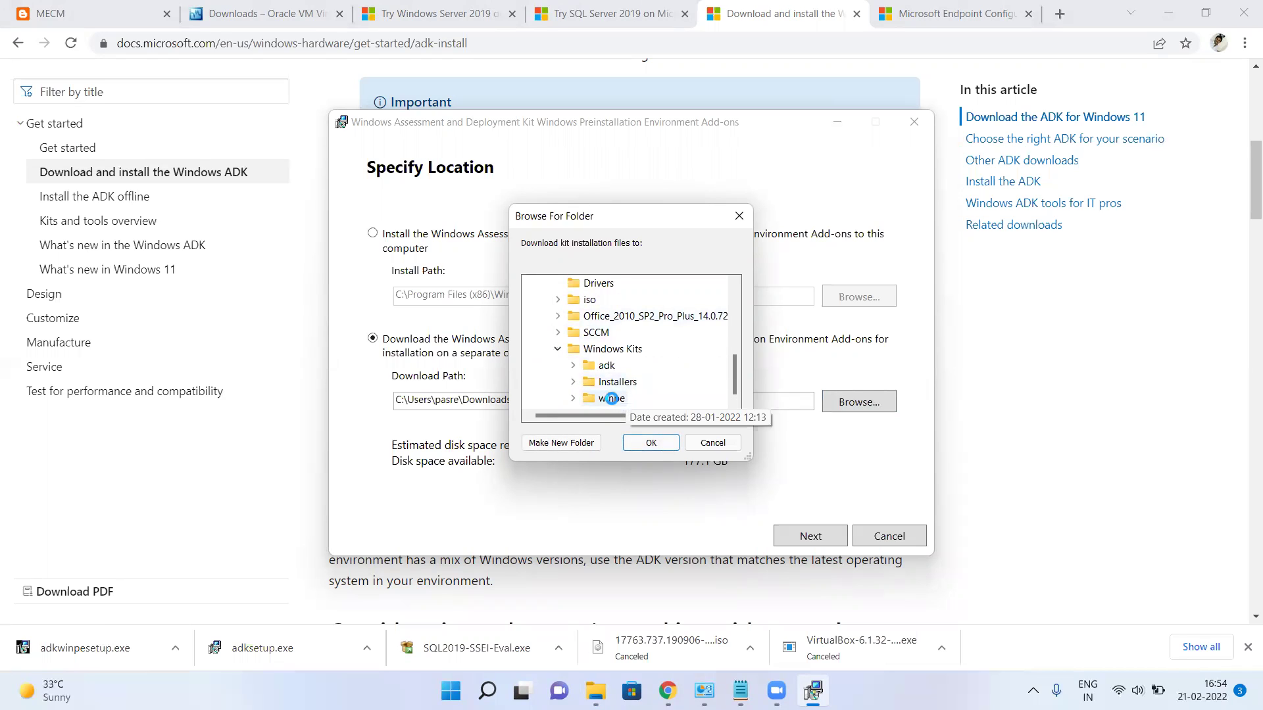
pyautogui.click(650, 444)
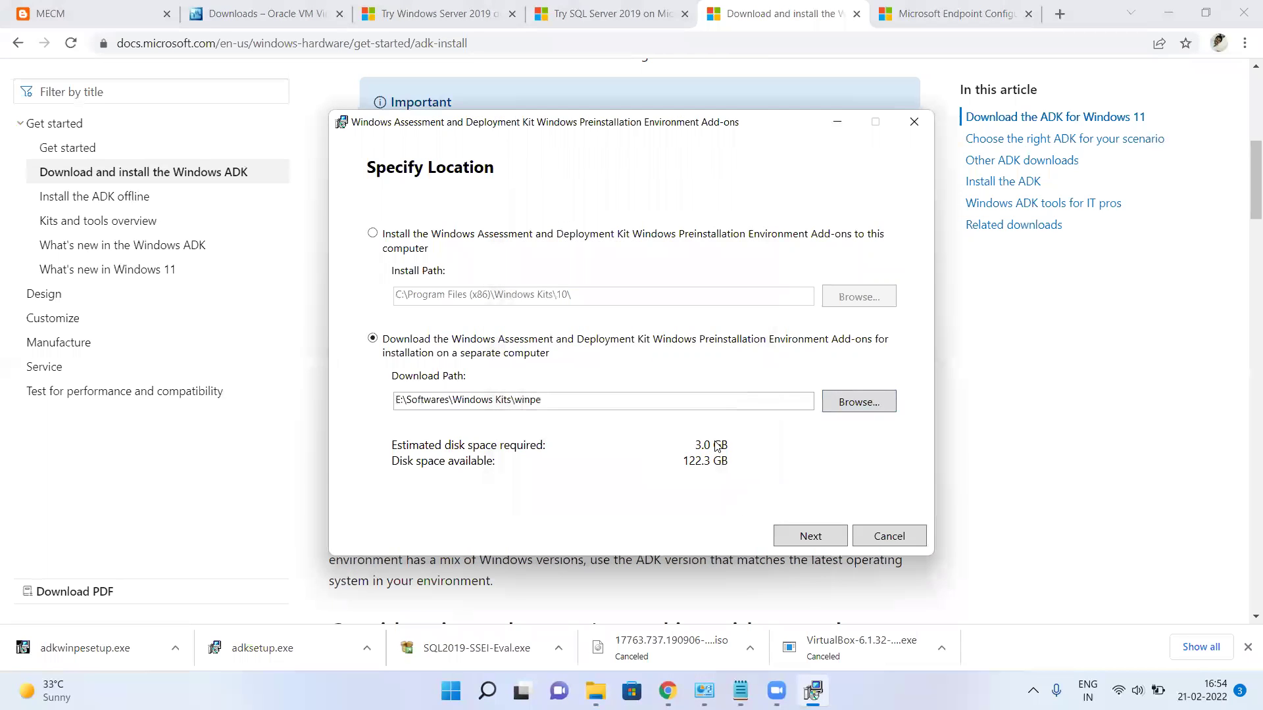
# - Continue with Yes for Windows Kits insights and accept the license agreement to start the Windows PE add-on download
pyautogui.click(821, 532)
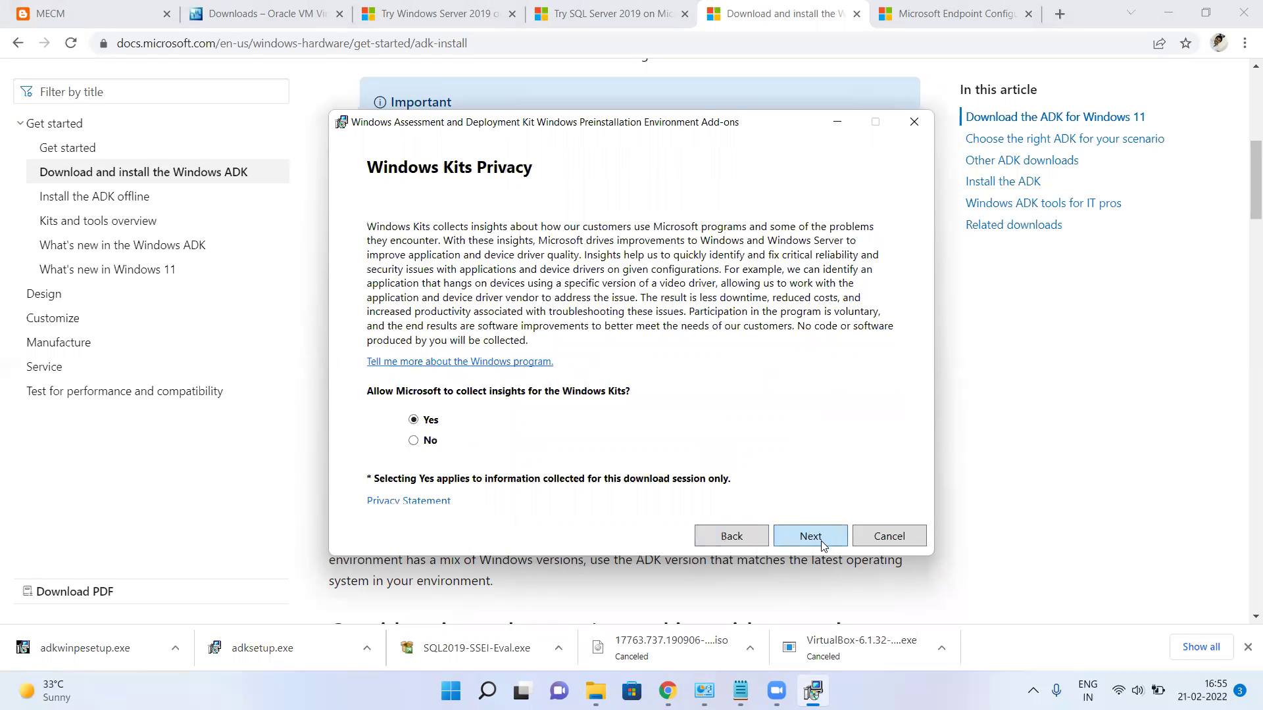
pyautogui.click(820, 539)
pyautogui.click(810, 537)
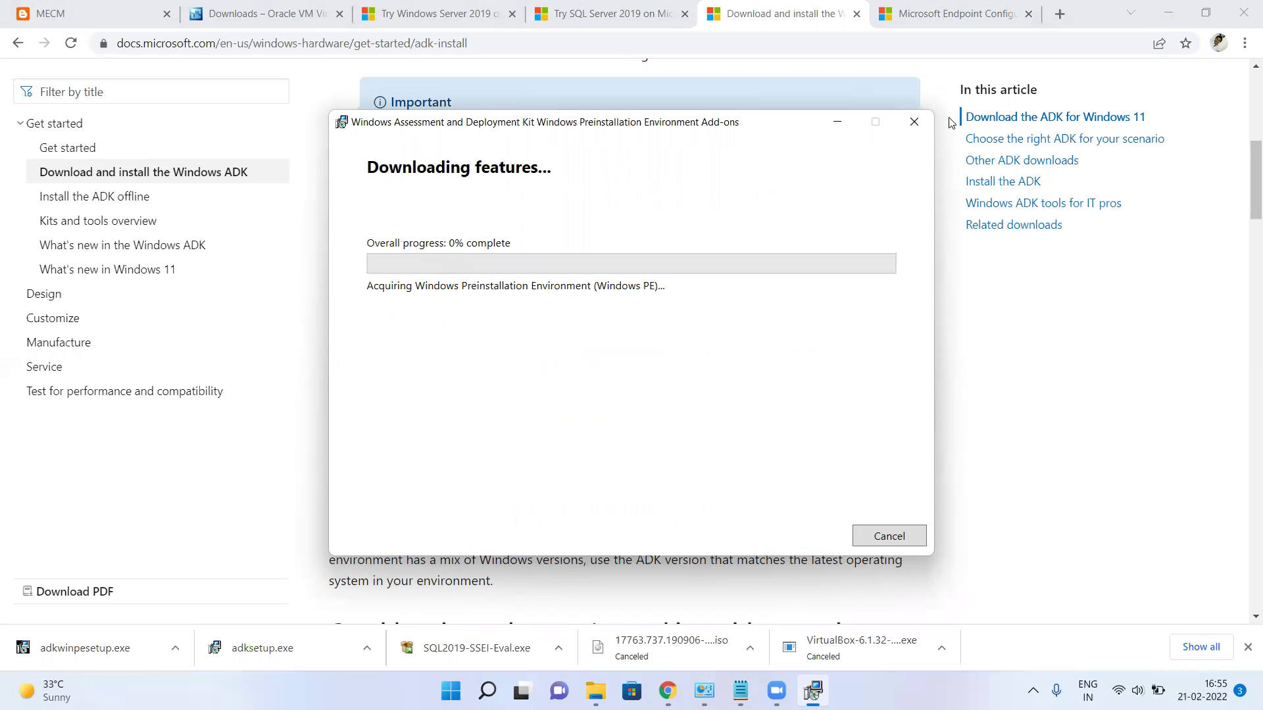
# - Cancel the Windows PE add-on download and close its installer
pyautogui.click(915, 121)
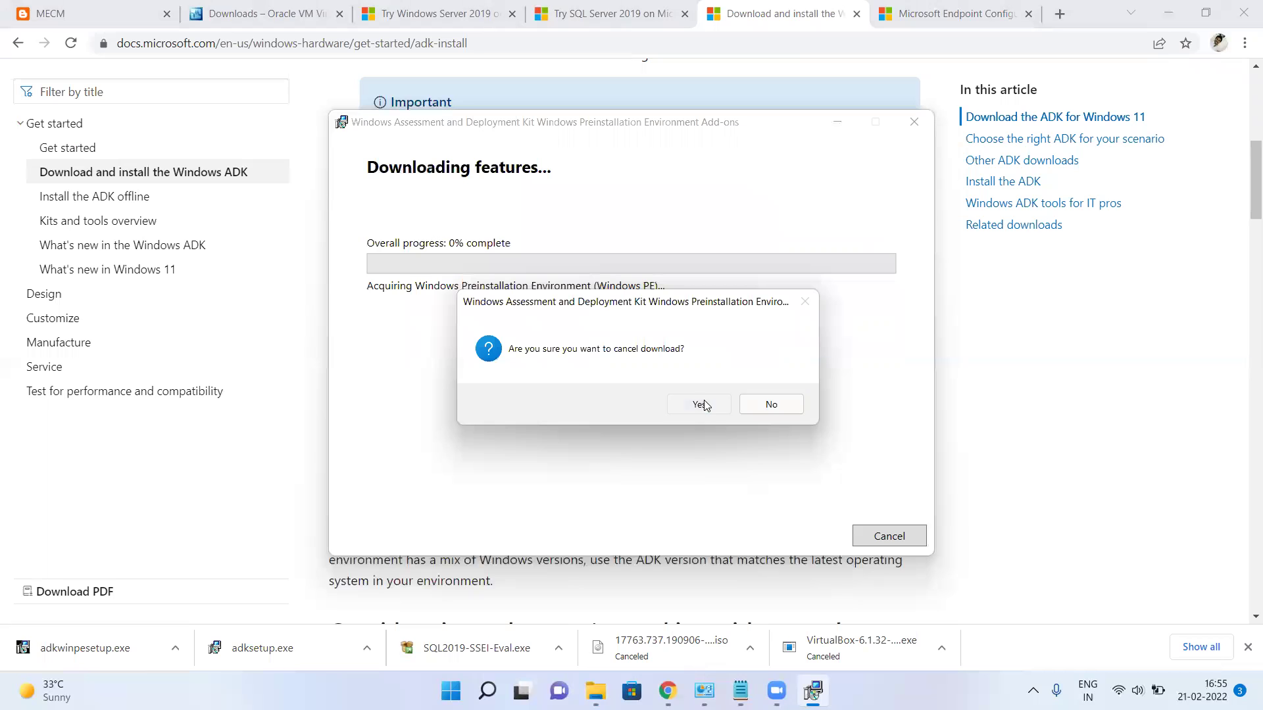
pyautogui.click(701, 403)
pyautogui.click(921, 136)
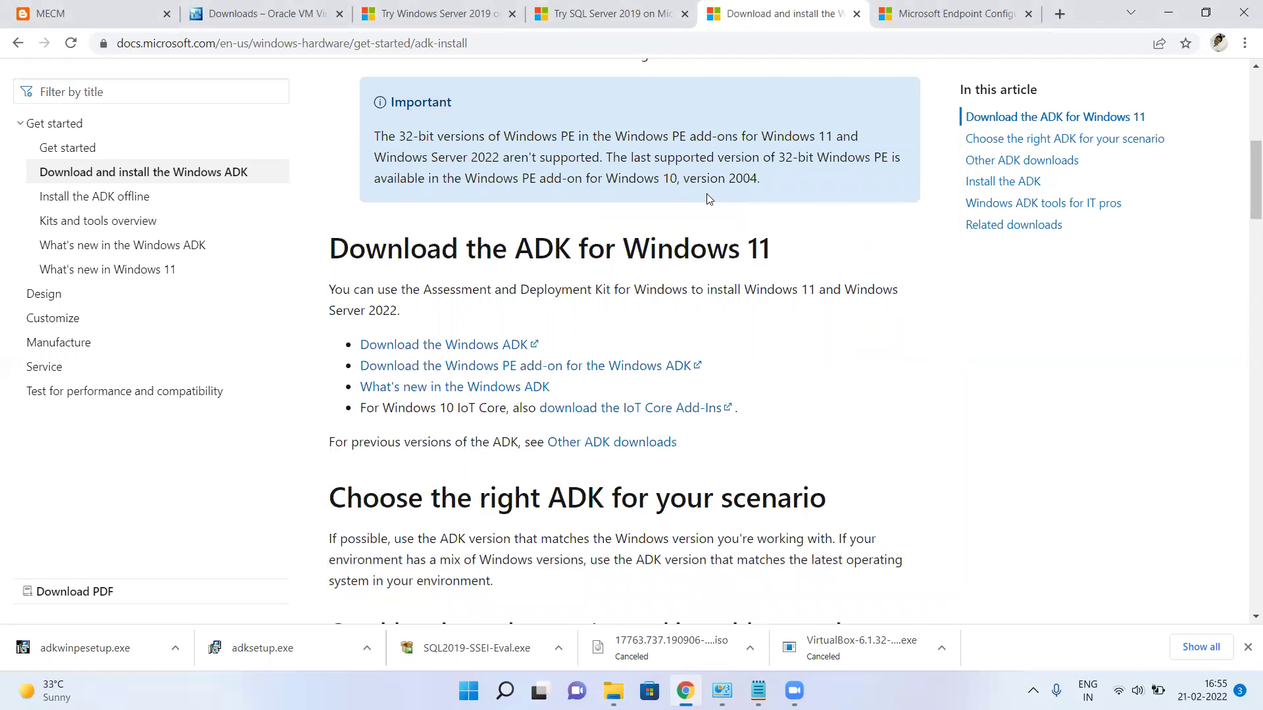
# - On the Microsoft Endpoint Configuration Manager evaluation page, expand the Current Branch 180-day evaluation and continue with the EXE experience
pyautogui.click(904, 30)
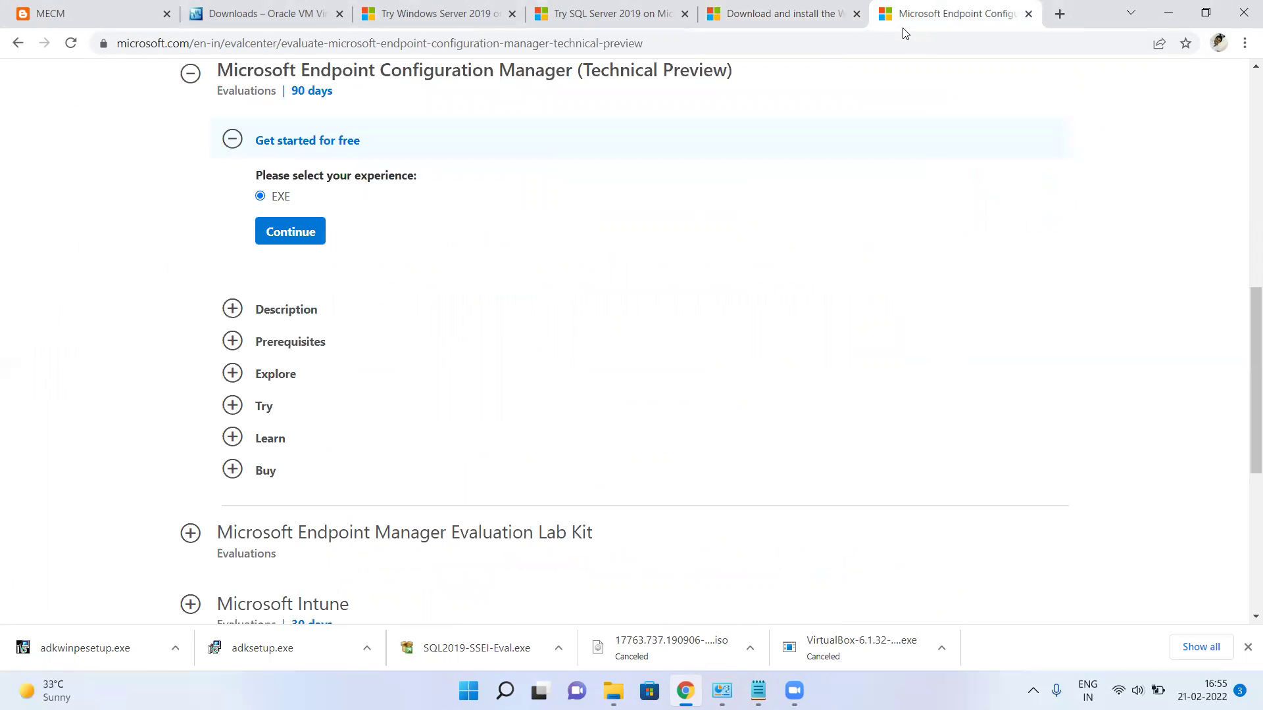
pyautogui.scroll(4, 718, 289)
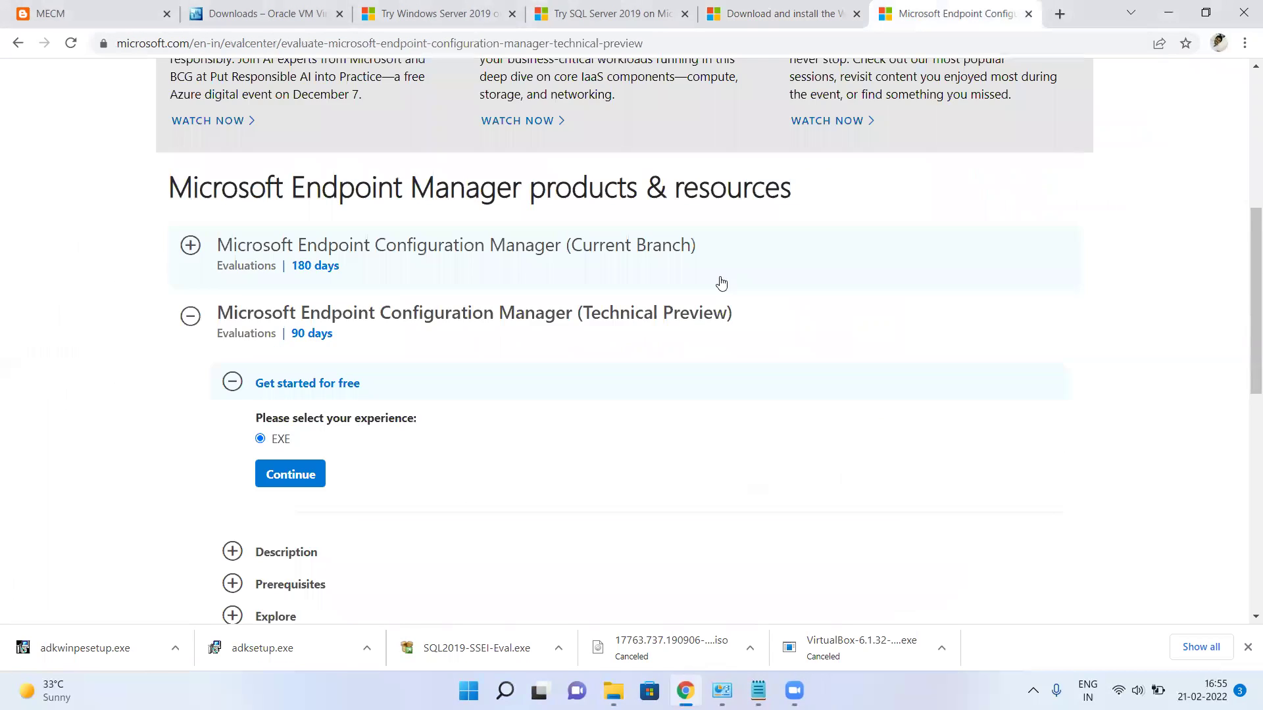
pyautogui.scroll(1, 721, 283)
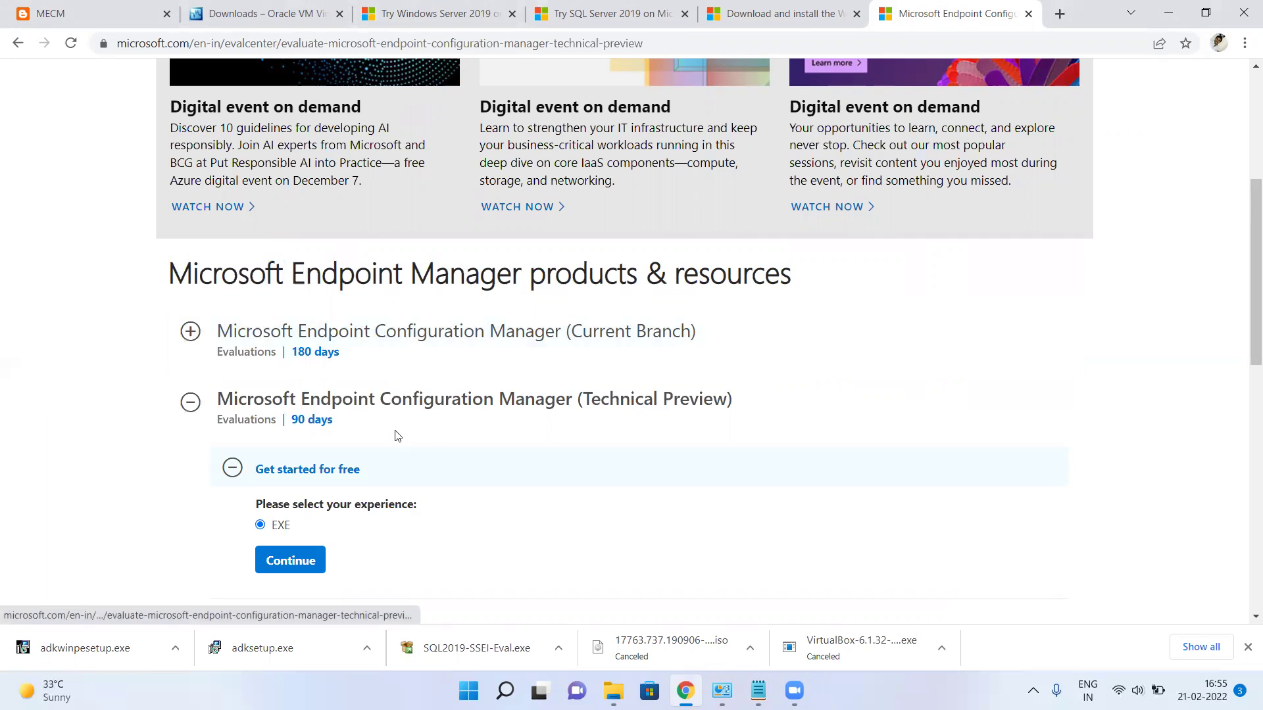
pyautogui.click(189, 332)
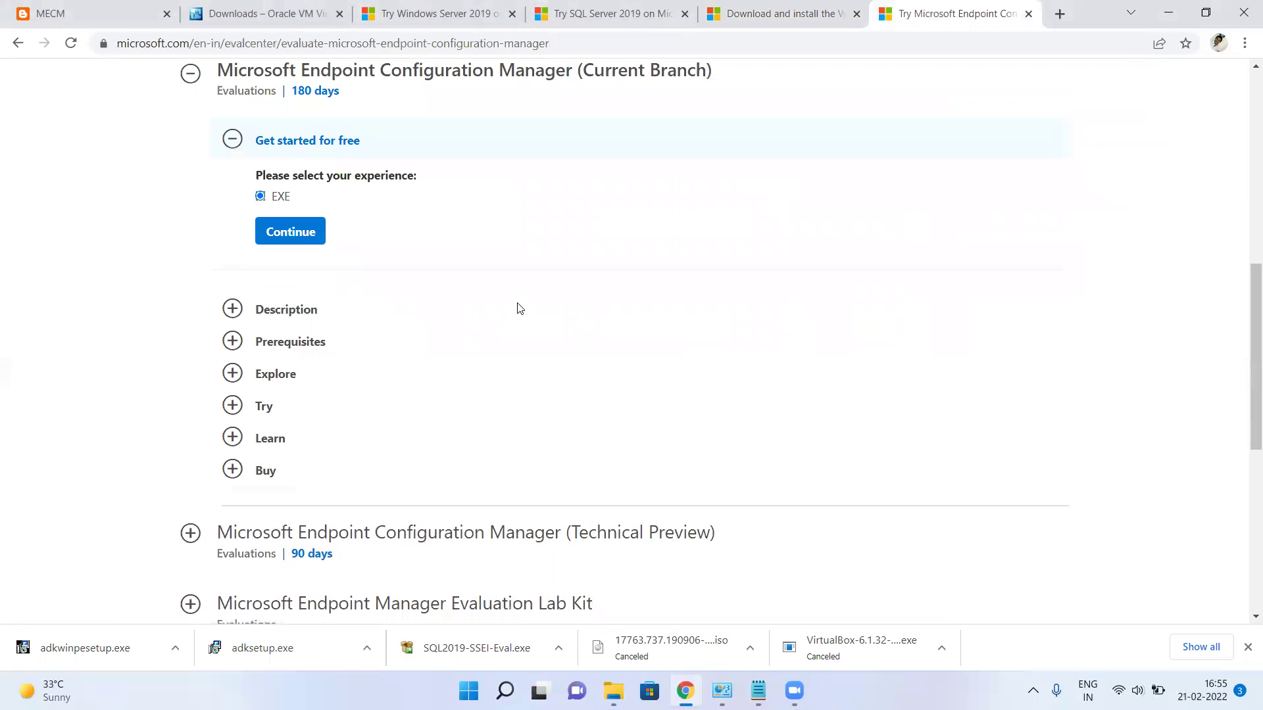
pyautogui.scroll(1, 516, 307)
pyautogui.scroll(-1, 500, 278)
pyautogui.scroll(1, 501, 285)
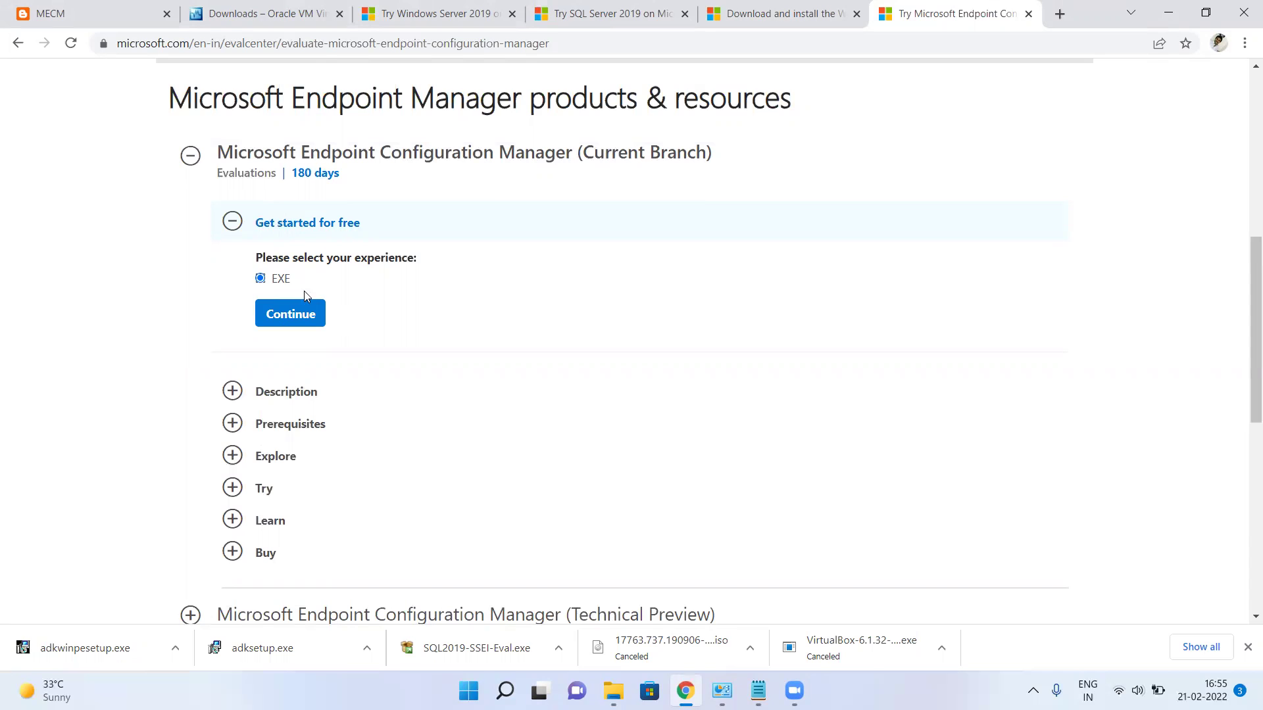
pyautogui.click(304, 321)
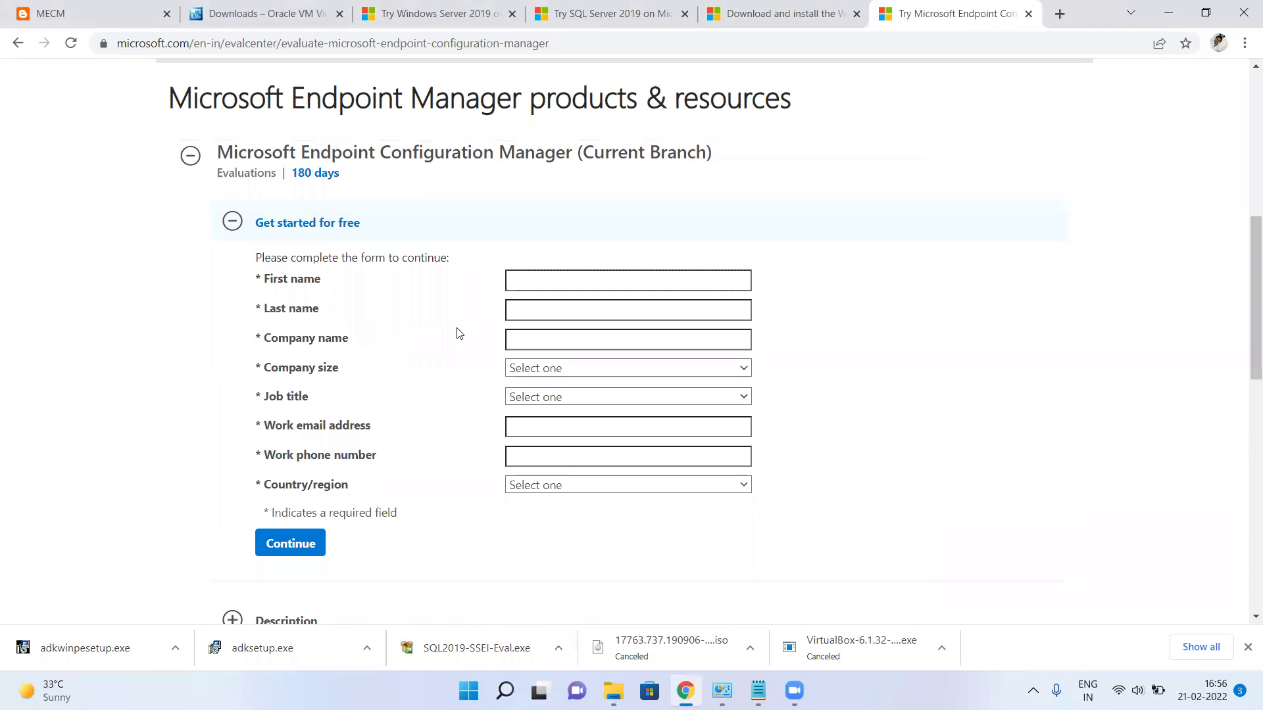
# - Fill in the first name, last name and company name in the evaluation registration form
pyautogui.click(523, 317)
pyautogui.click(521, 313)
pyautogui.click(524, 343)
pyautogui.click(525, 339)
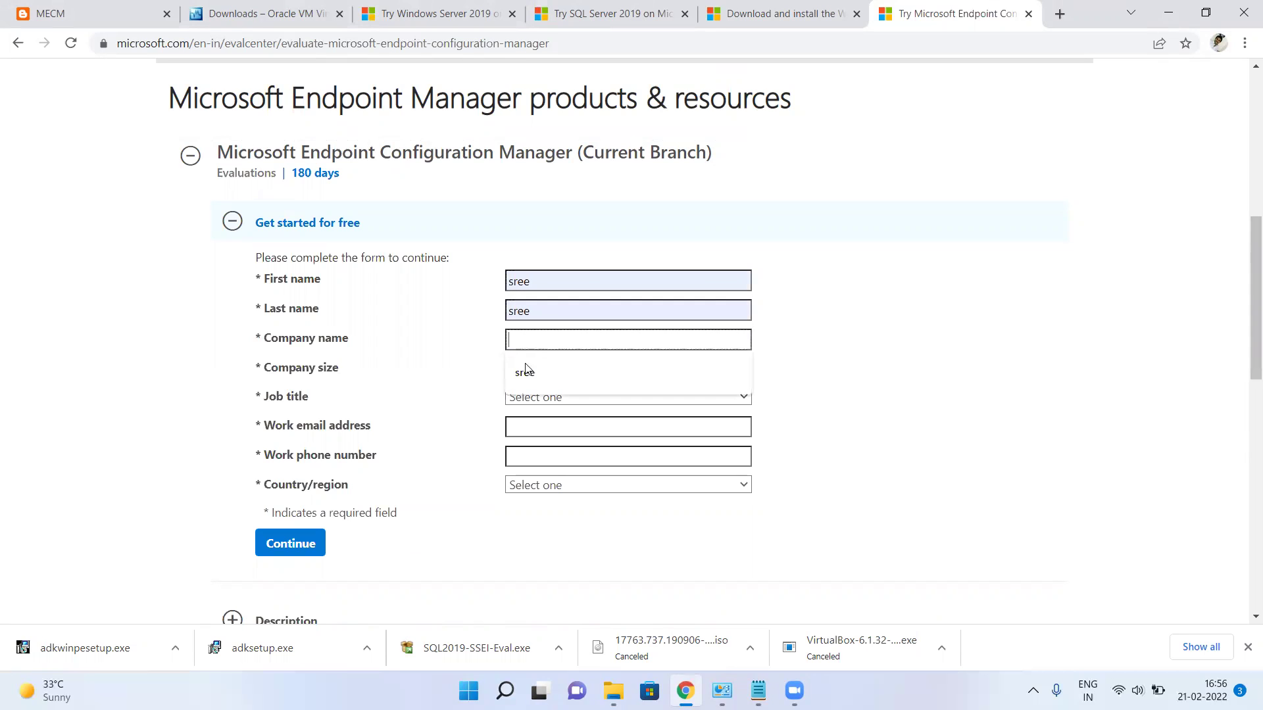
pyautogui.click(525, 371)
# - Set the company size to 1 and the job title to IT or Technical Manager
pyautogui.click(533, 375)
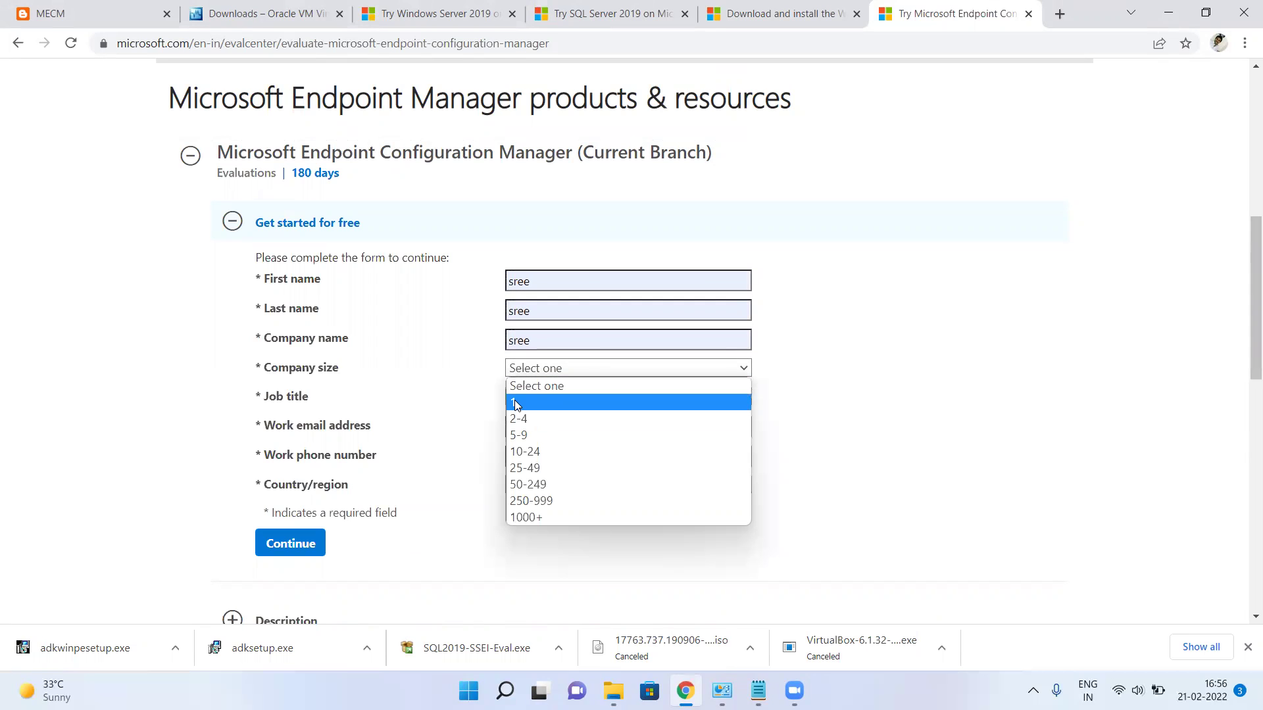
pyautogui.click(532, 401)
pyautogui.click(534, 397)
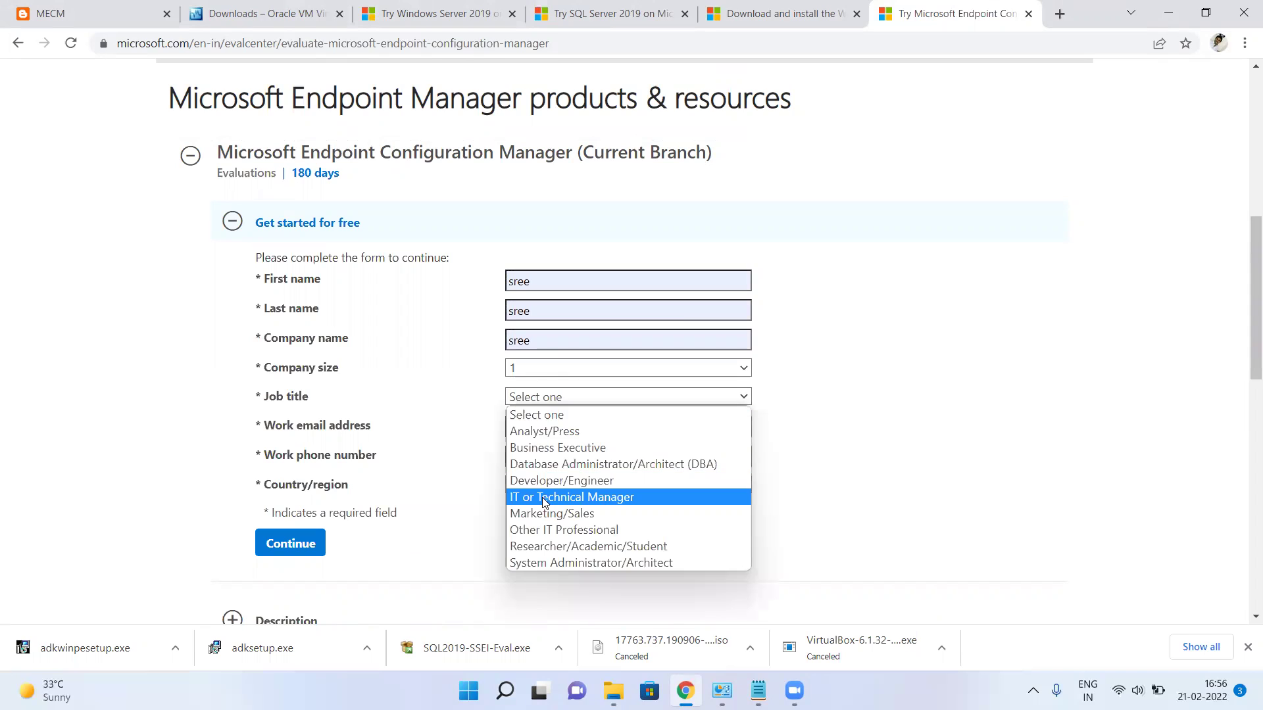
pyautogui.click(541, 498)
# - Fill in the work email address and work phone number, and set the country/region to India
pyautogui.click(526, 426)
pyautogui.click(530, 457)
pyautogui.click(530, 456)
pyautogui.click(533, 487)
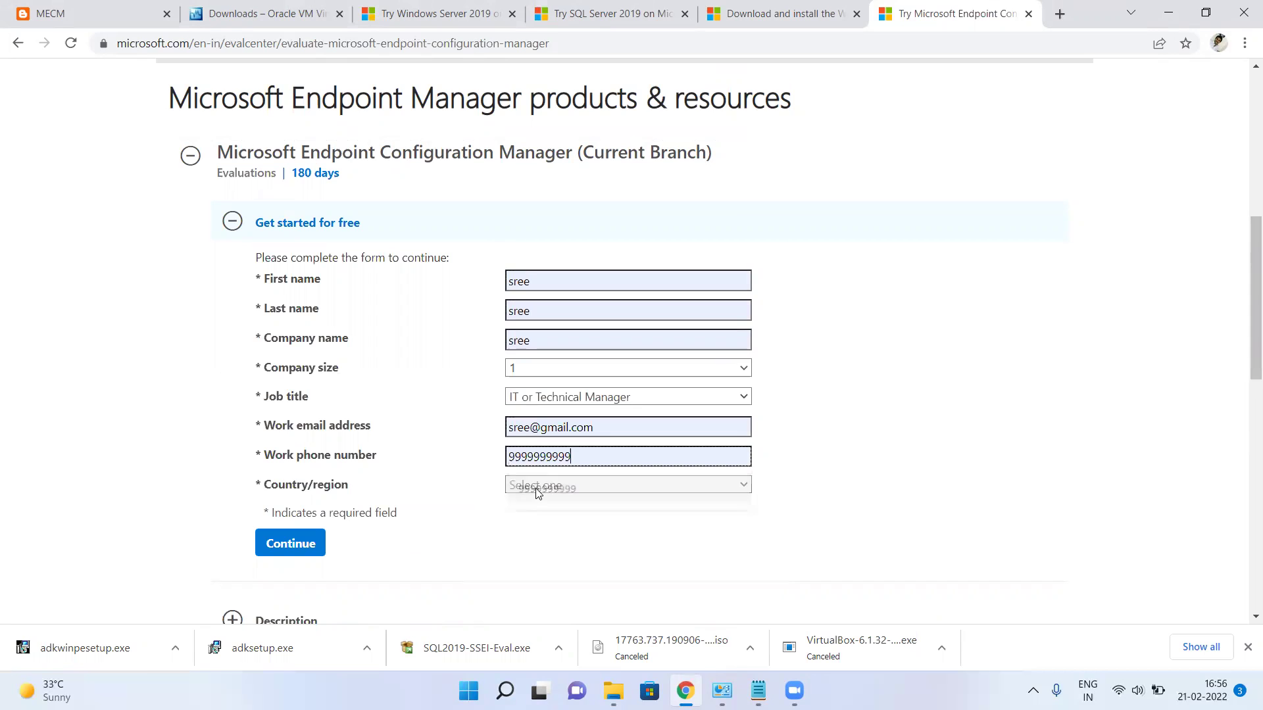
pyautogui.click(534, 484)
pyautogui.write('india')
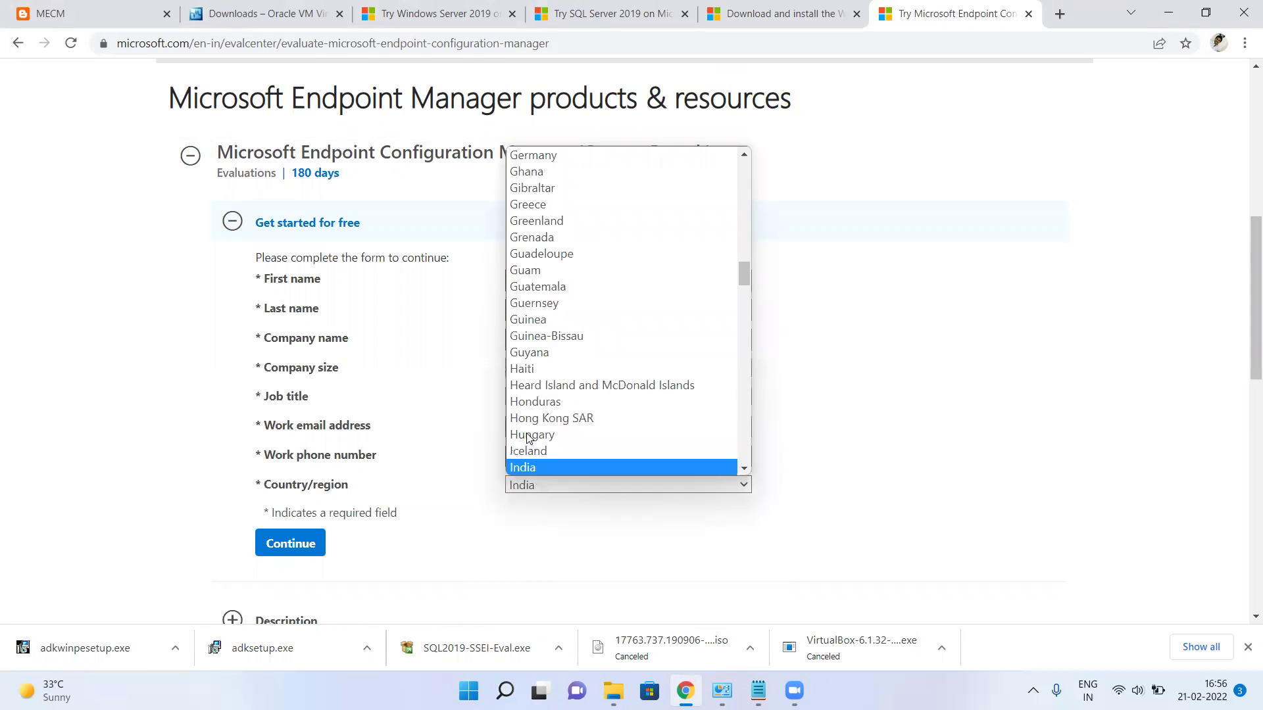
pyautogui.press('Return')
pyautogui.scroll(-3, 529, 432)
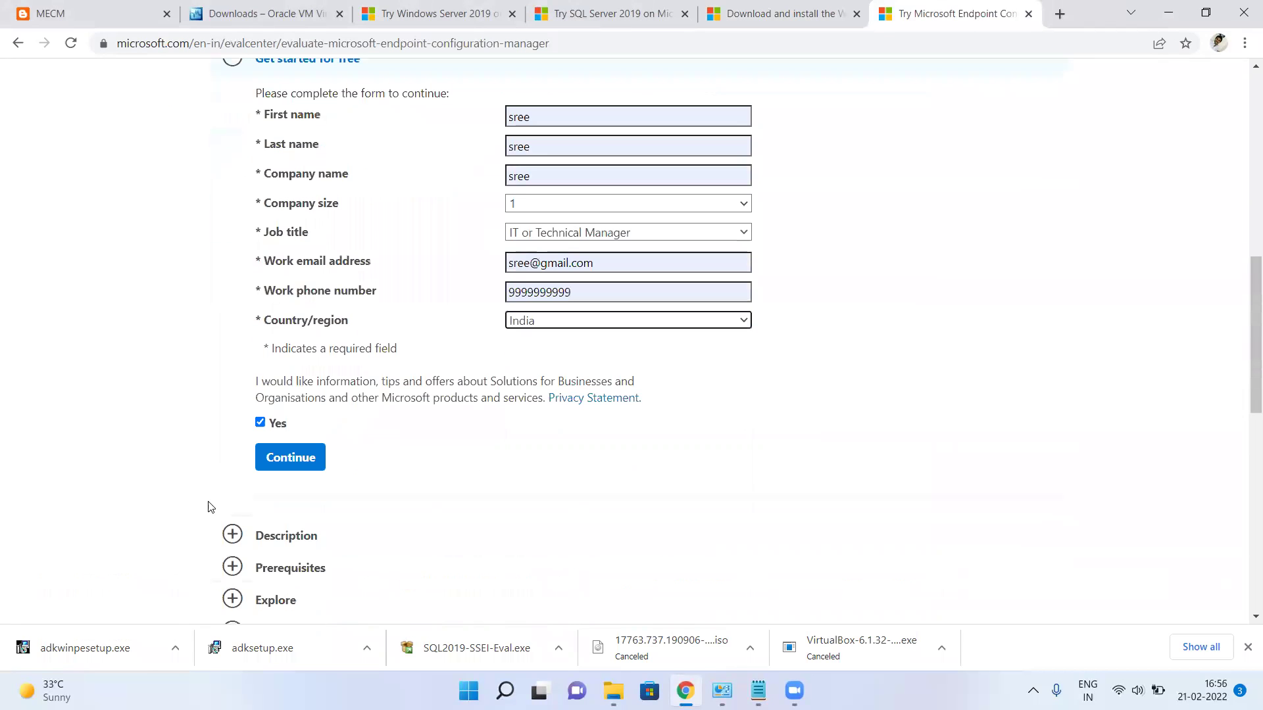
# - Submit the evaluation registration form to start downloading MEM_Configmgr_2103.exe, and cancel that download
pyautogui.click(301, 467)
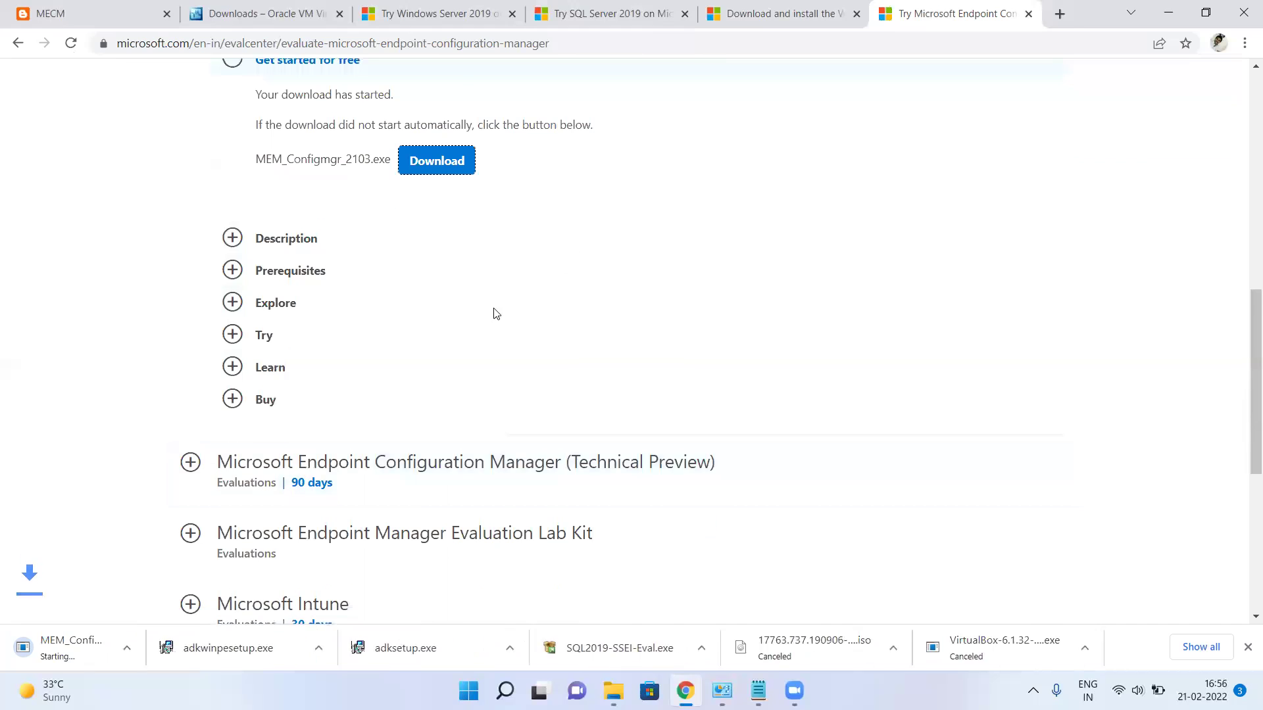
pyautogui.scroll(1, 495, 313)
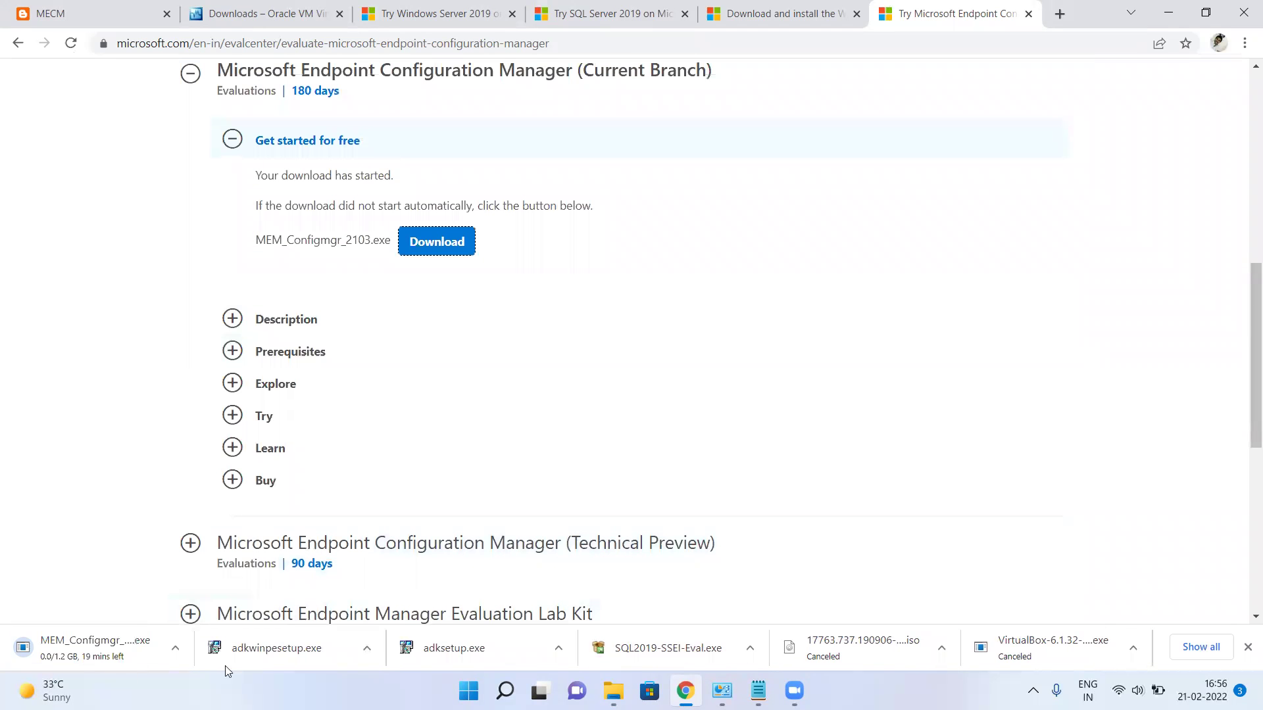
pyautogui.rightClick(94, 651)
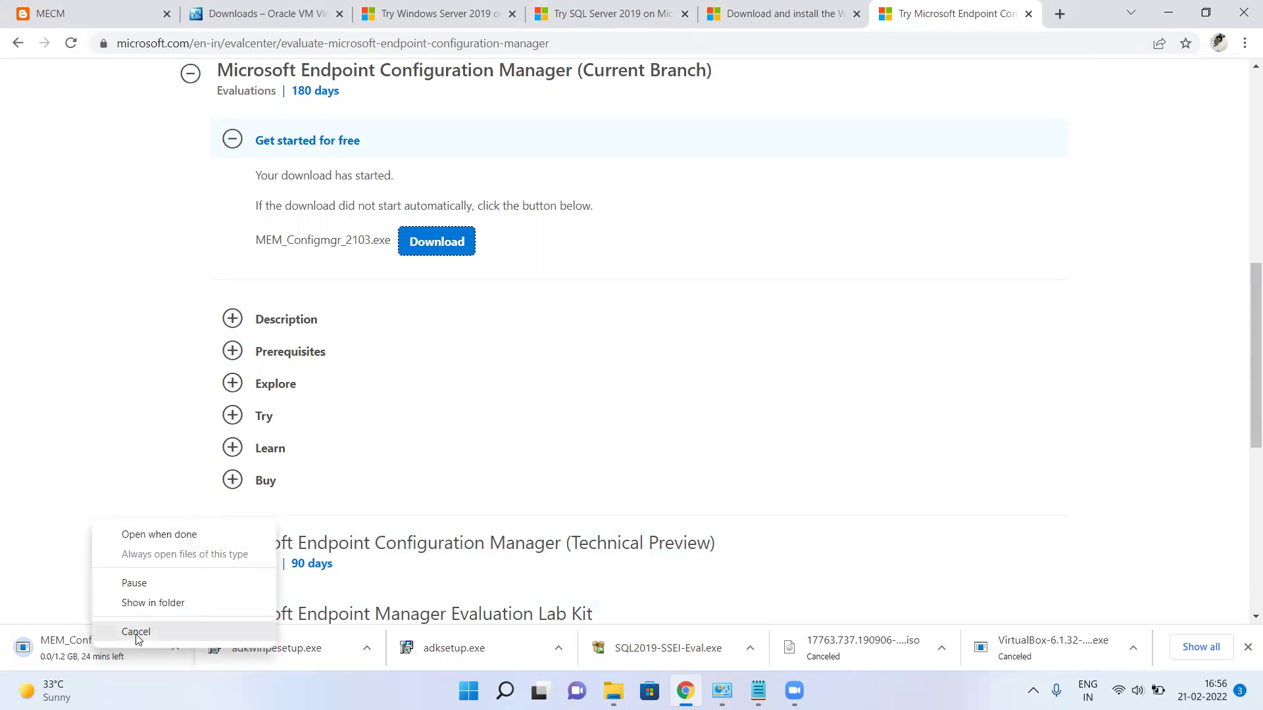
pyautogui.click(138, 637)
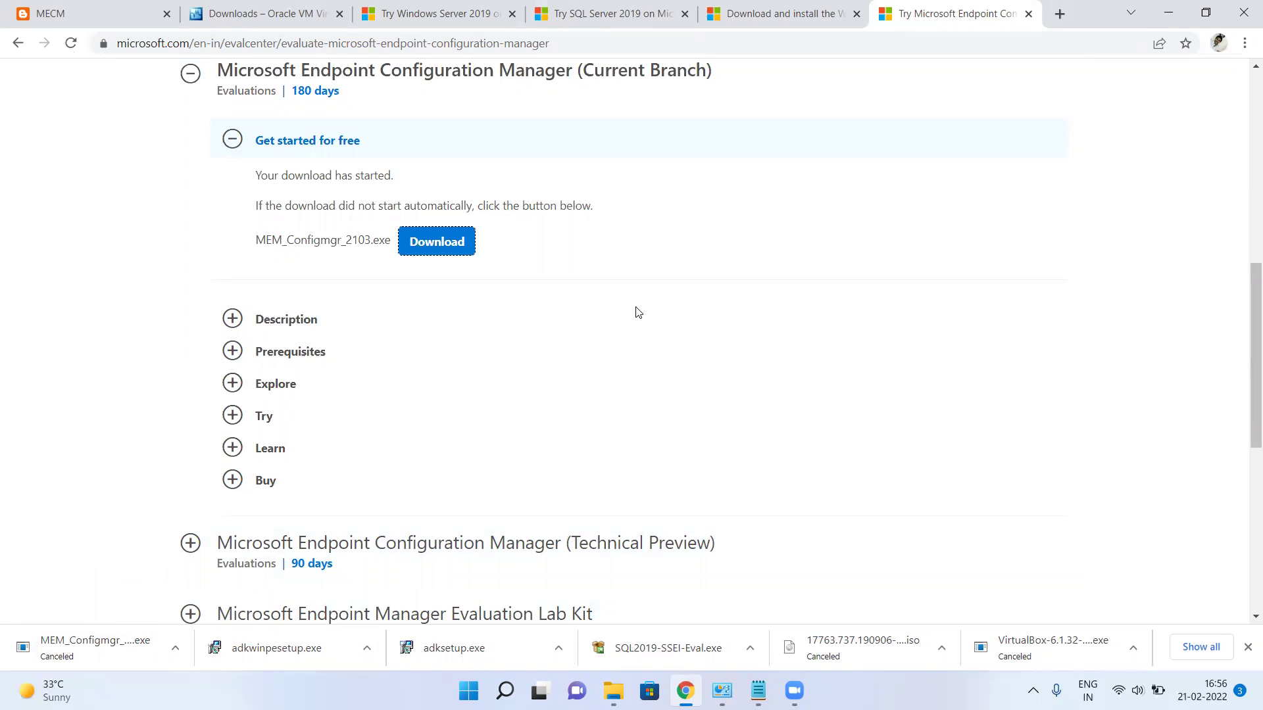
# - Switch to File Explorer and select the MEM_Configmgr_2103 installer in the SCCM folder inside E:\Softwares
pyautogui.click(1168, 13)
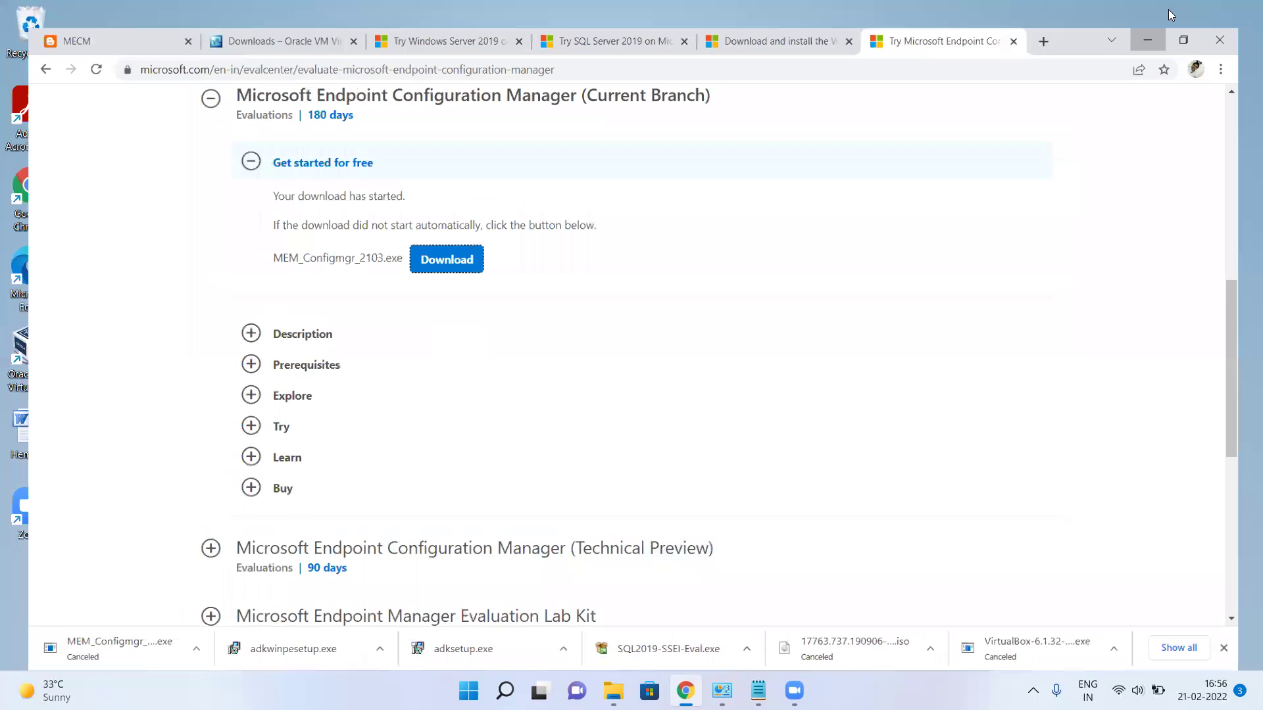
pyautogui.moveTo(613, 691)
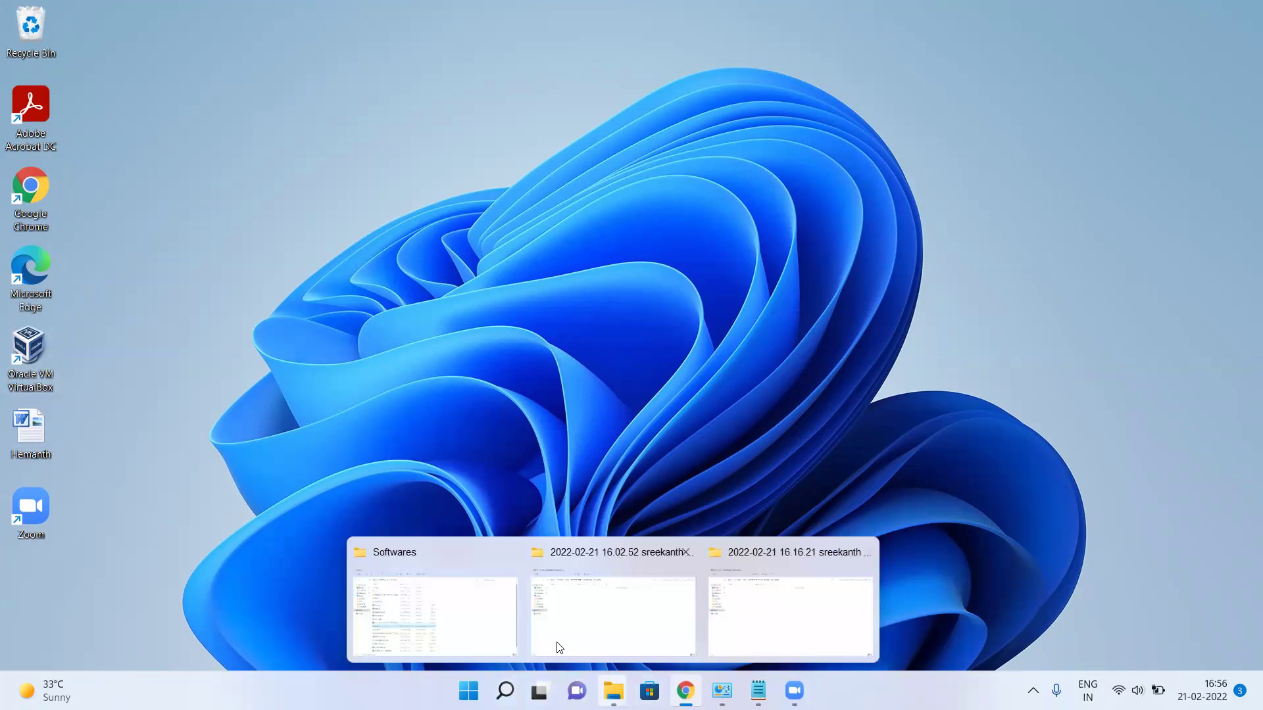
pyautogui.click(423, 547)
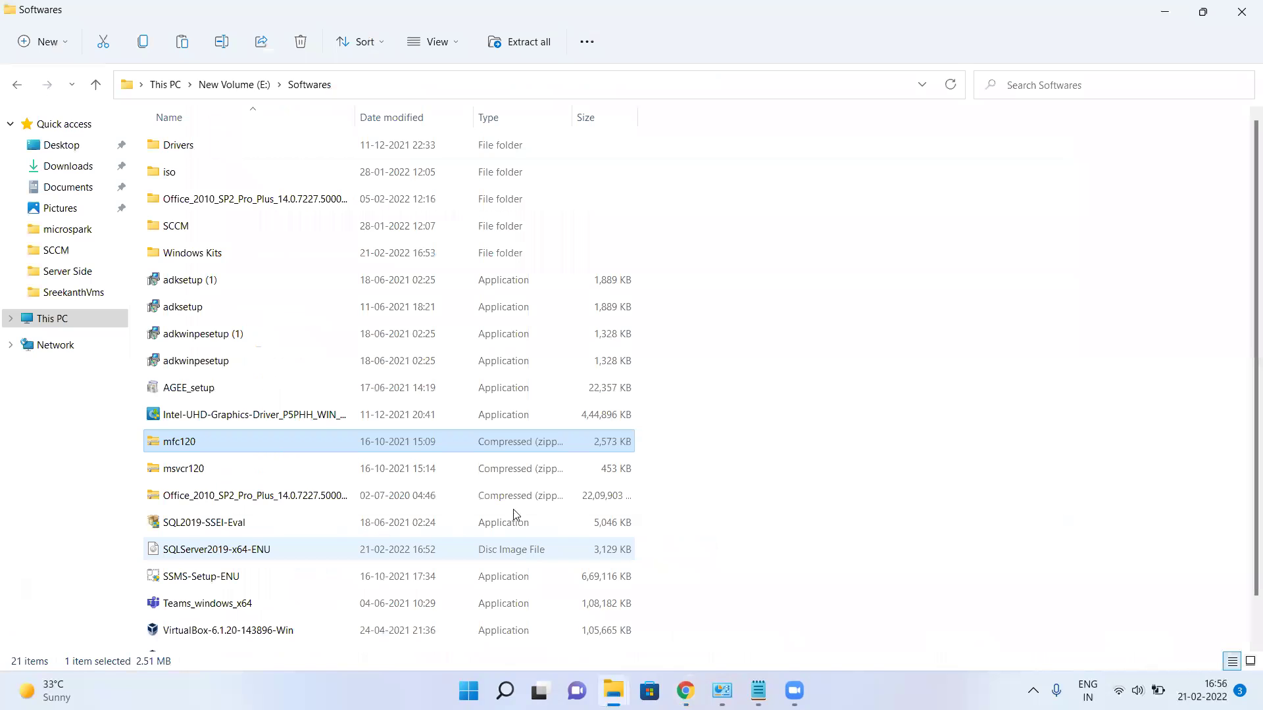
pyautogui.click(227, 84)
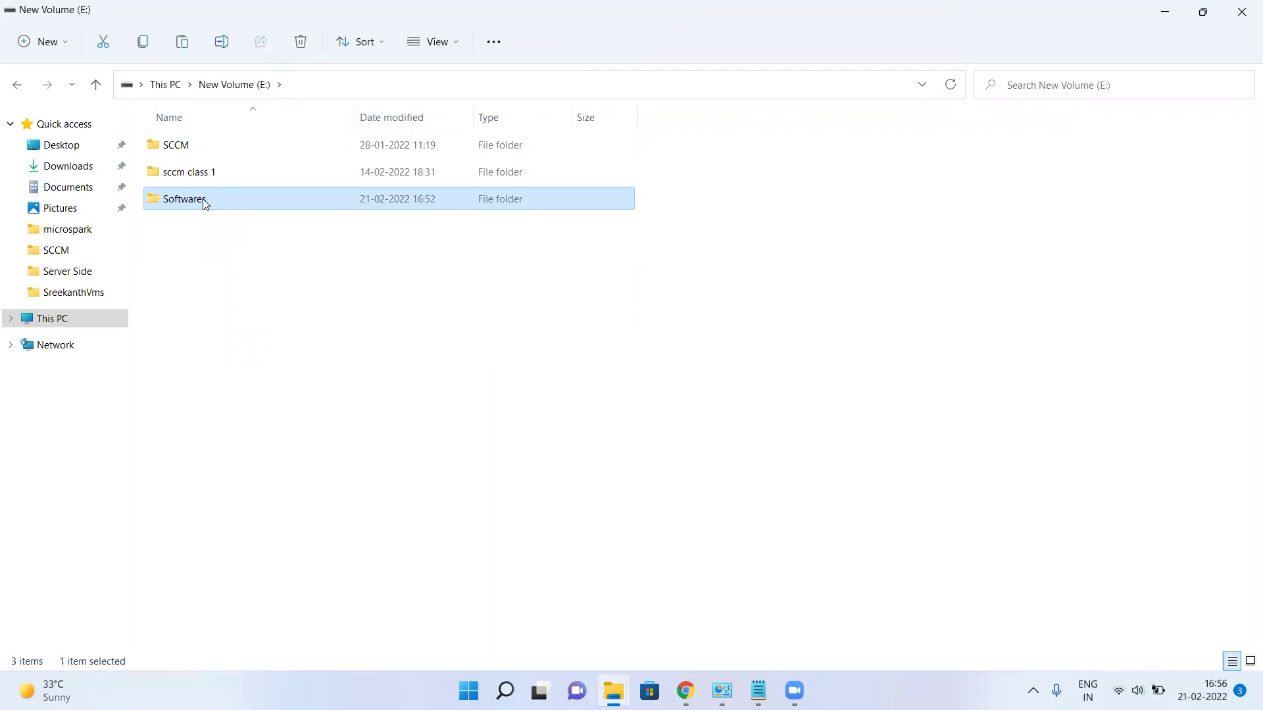
pyautogui.doubleClick(203, 198)
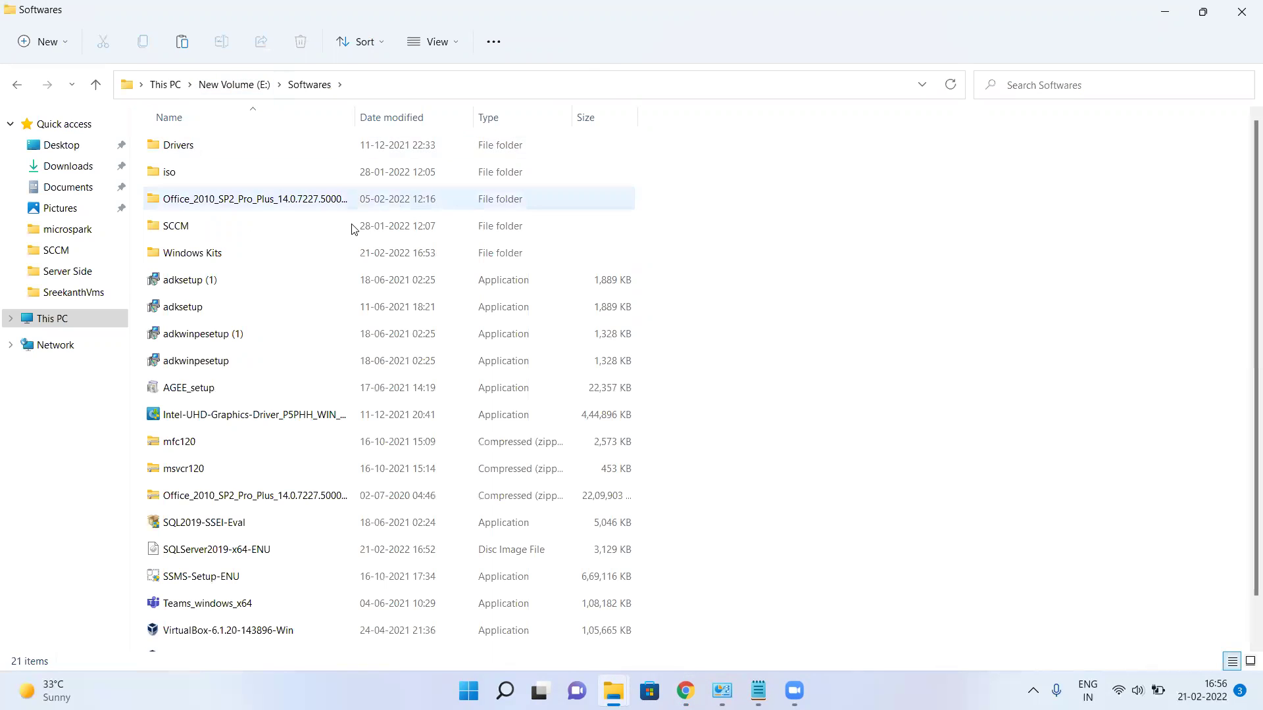
pyautogui.doubleClick(193, 230)
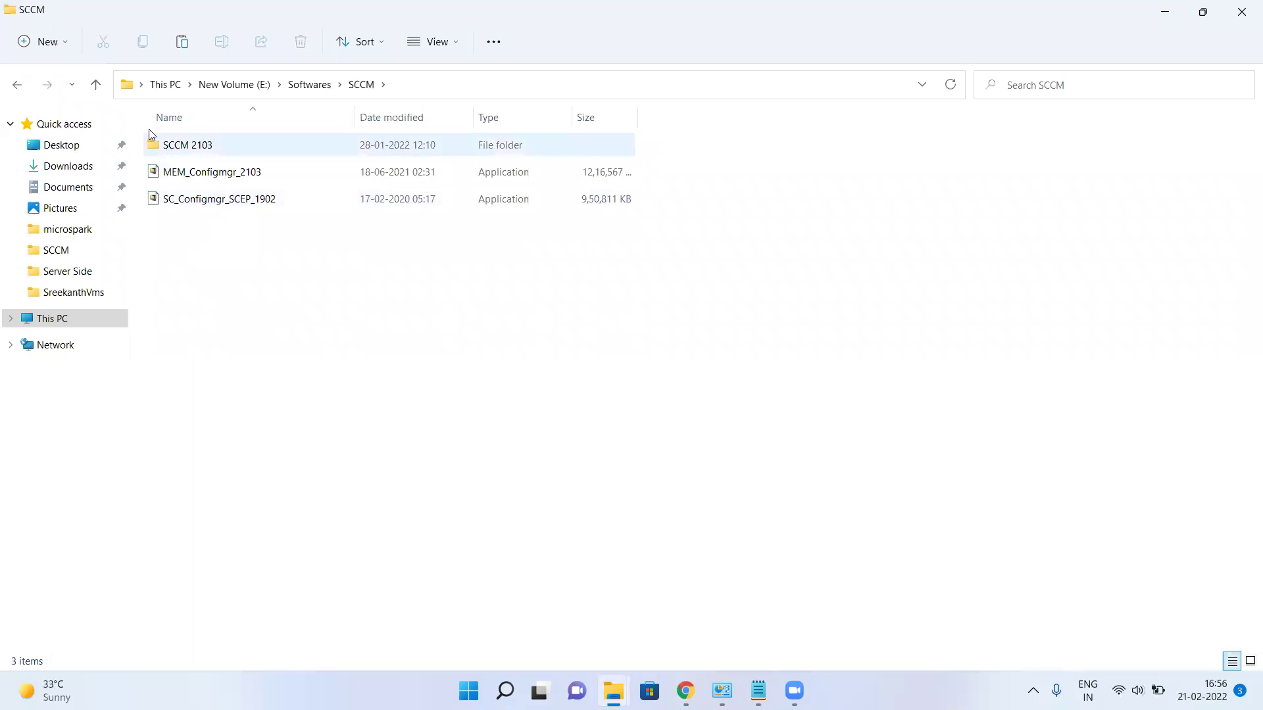
pyautogui.click(216, 176)
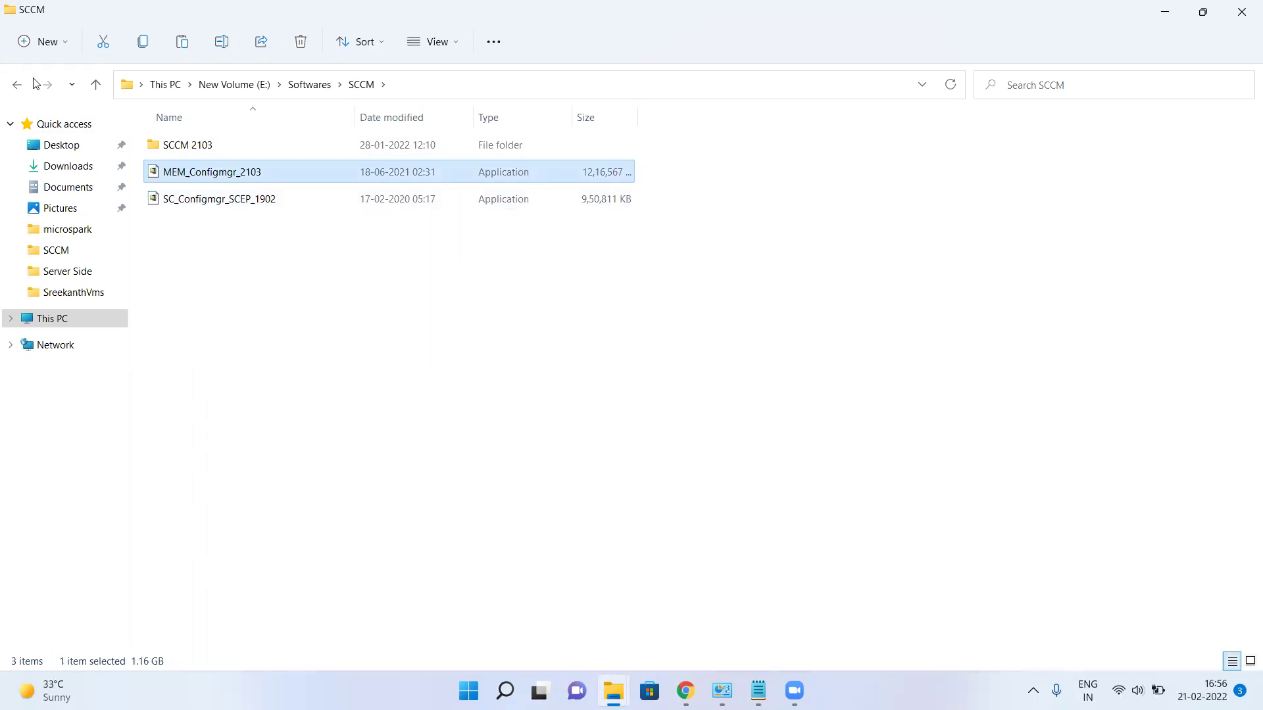
# - Return to the Softwares folder on the E: drive and display its full path as editable text
pyautogui.click(16, 85)
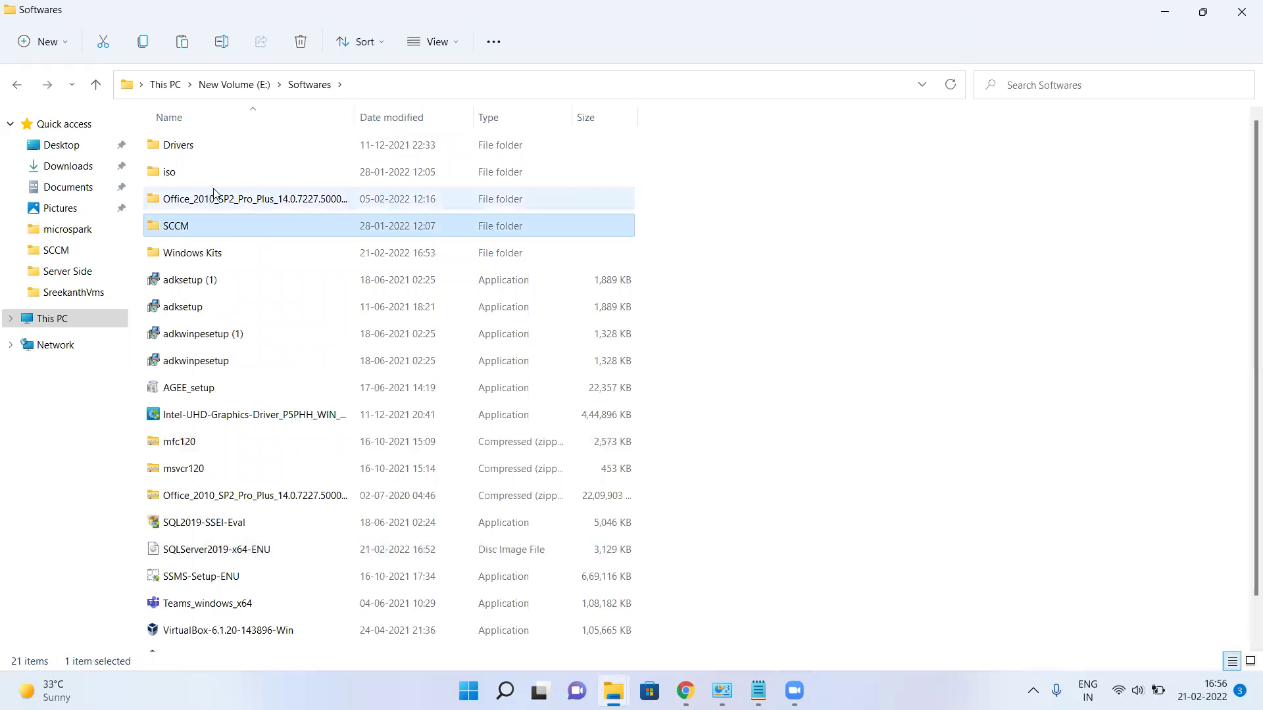
pyautogui.click(420, 85)
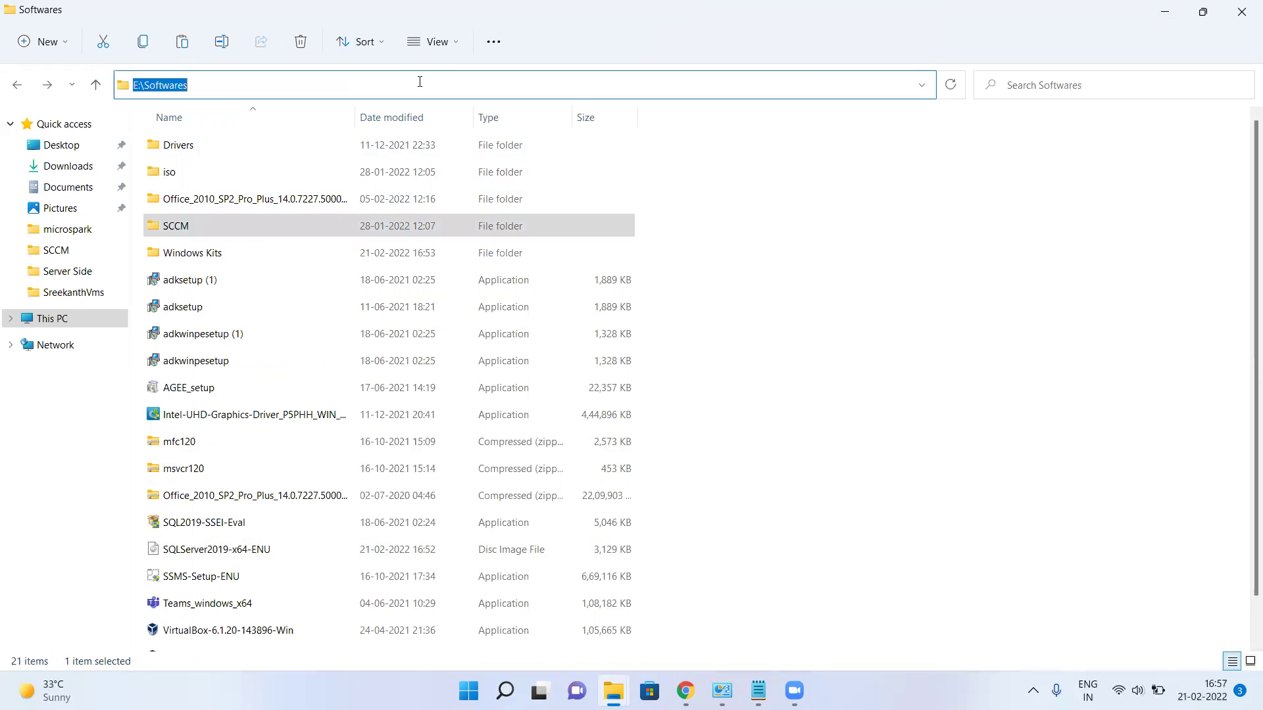
pyautogui.click(420, 81)
pyautogui.hotkey('ctrl', 'a')
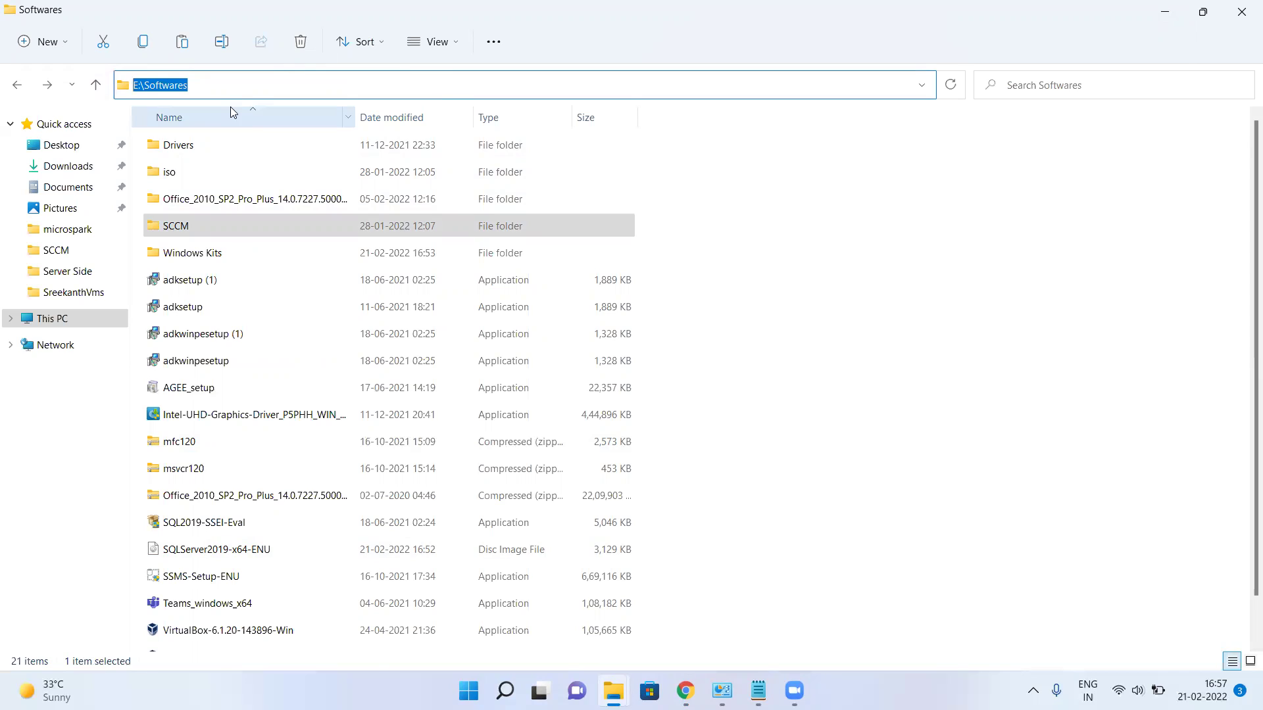
pyautogui.click(250, 90)
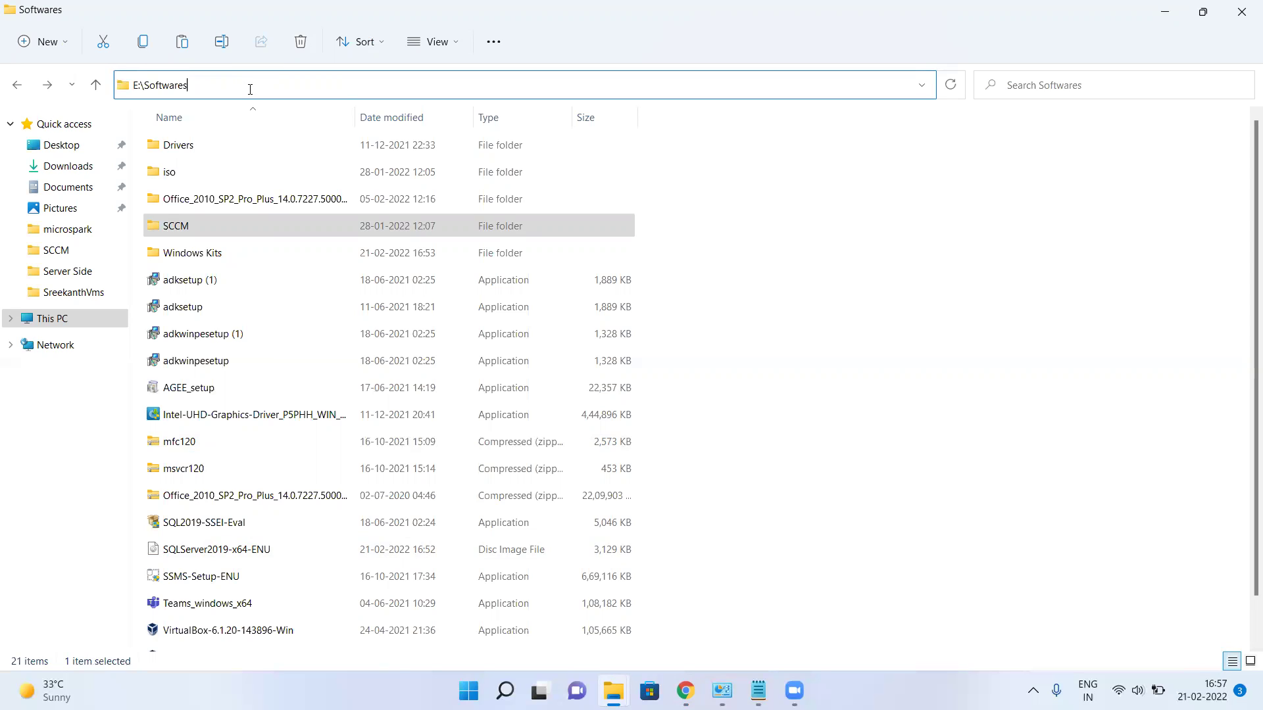
# - Close the Softwares folder window and switch to the MECM blog page in Chrome
pyautogui.click(1241, 11)
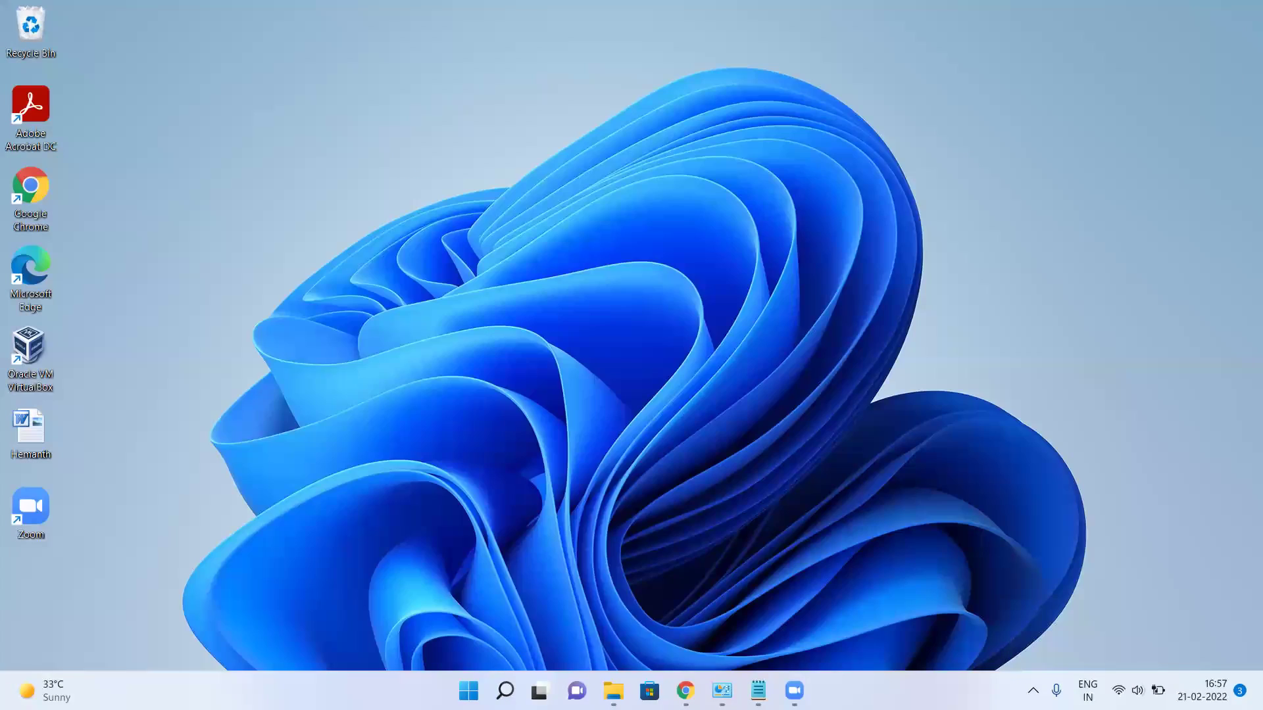
pyautogui.moveTo(685, 691)
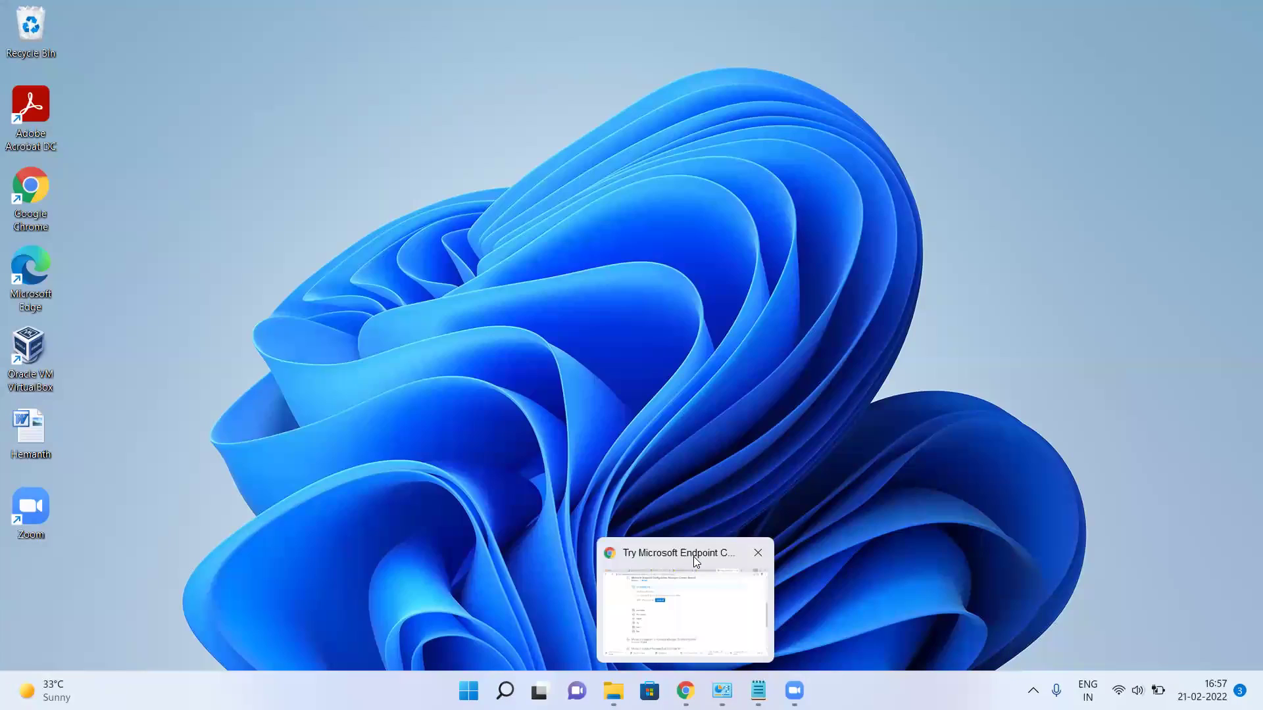
pyautogui.click(693, 557)
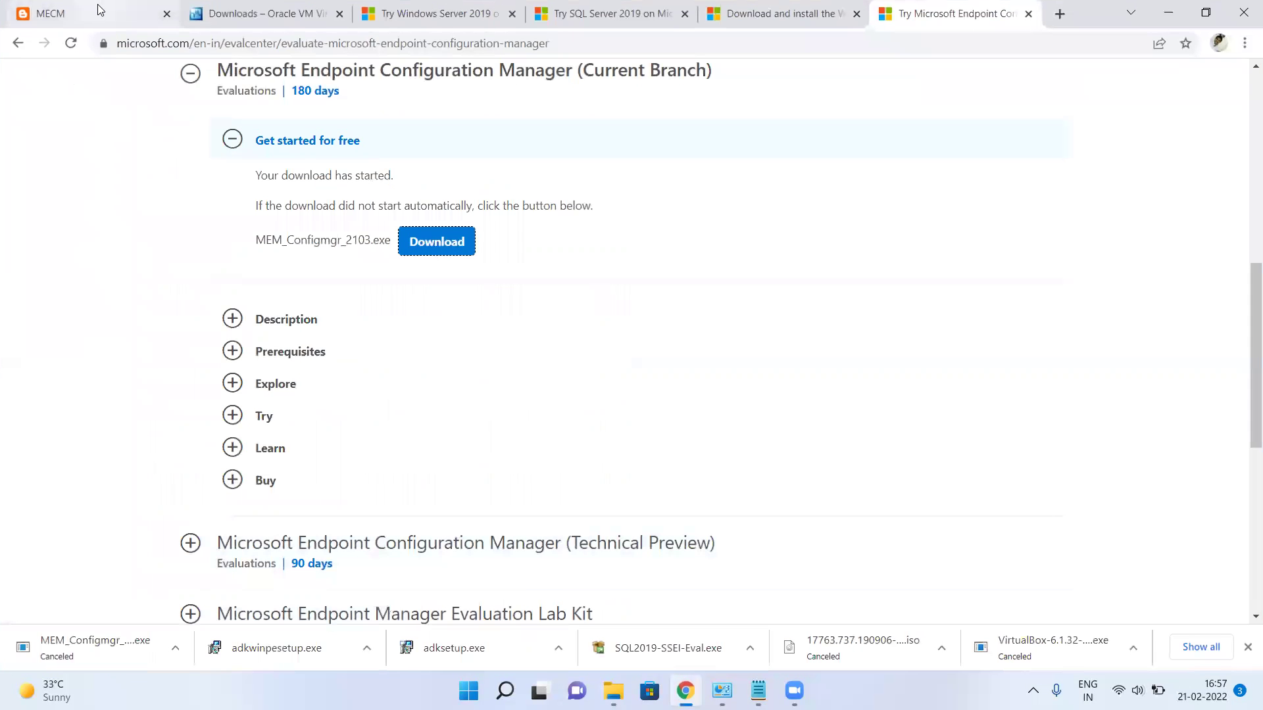
pyautogui.click(93, 18)
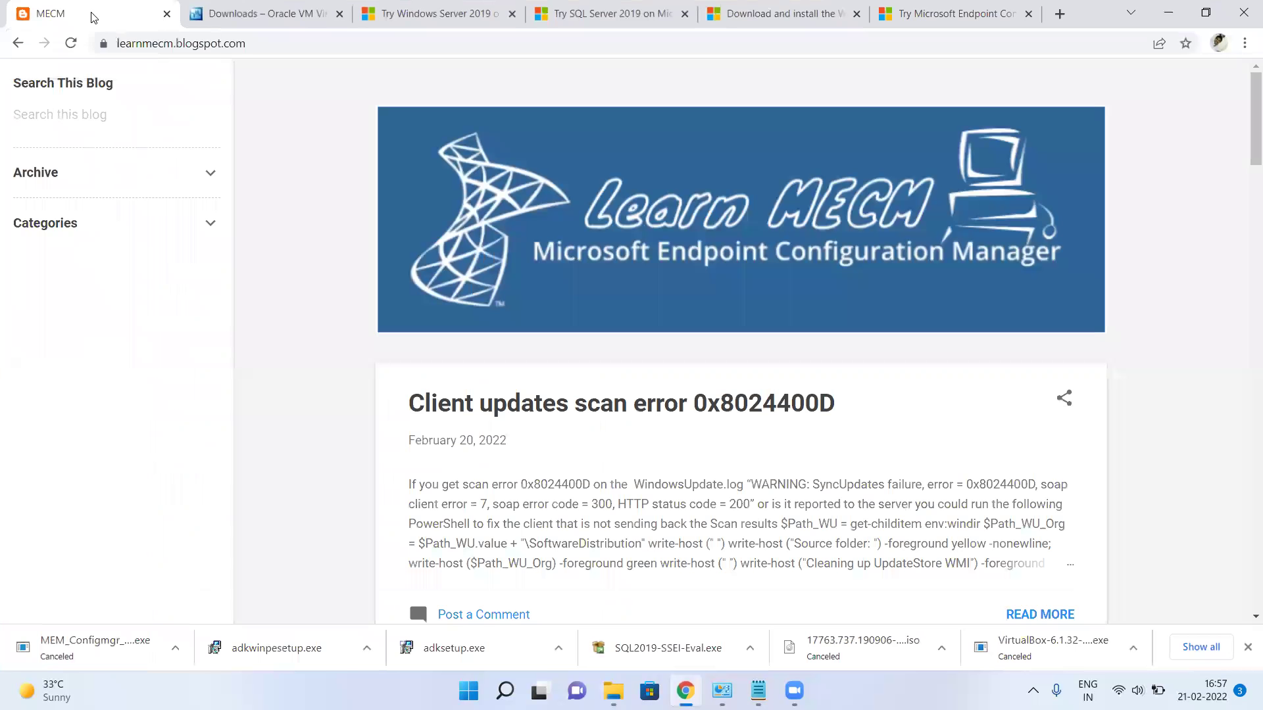